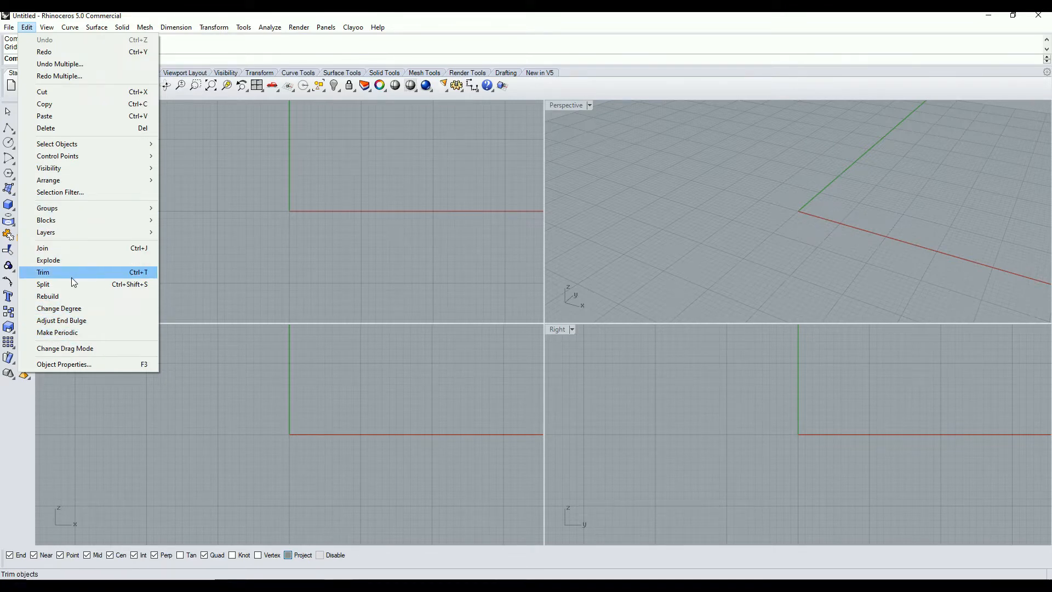
mouse_move(68, 28)
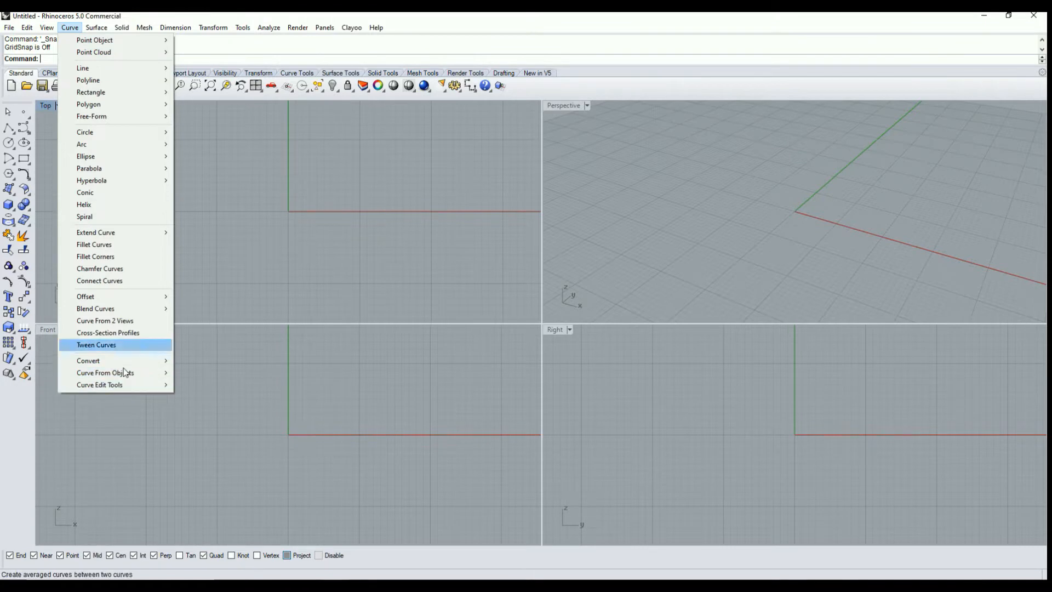
mouse_move(97, 28)
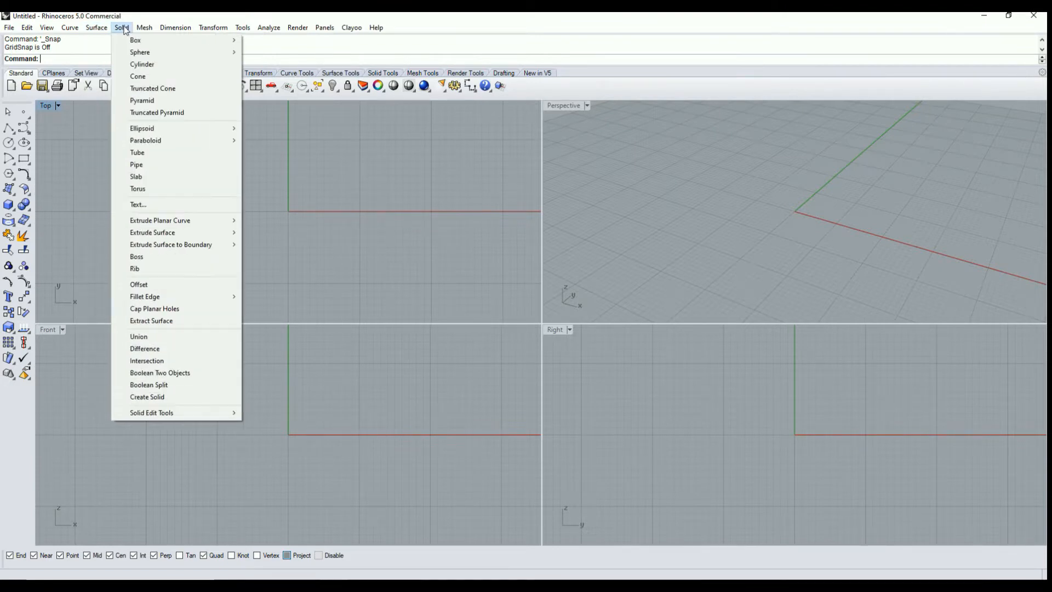
mouse_move(174, 30)
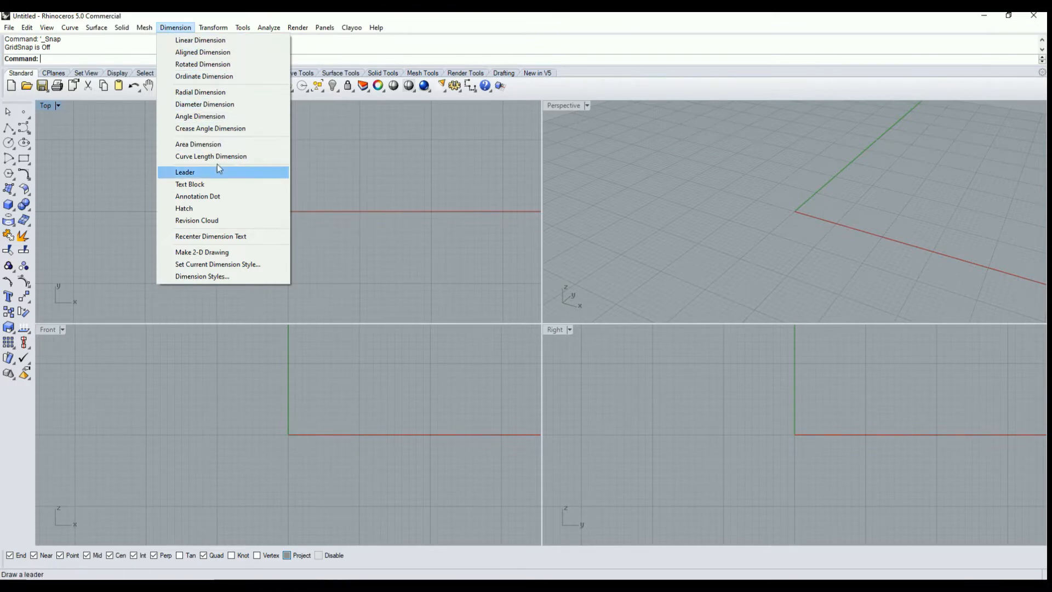
click(431, 192)
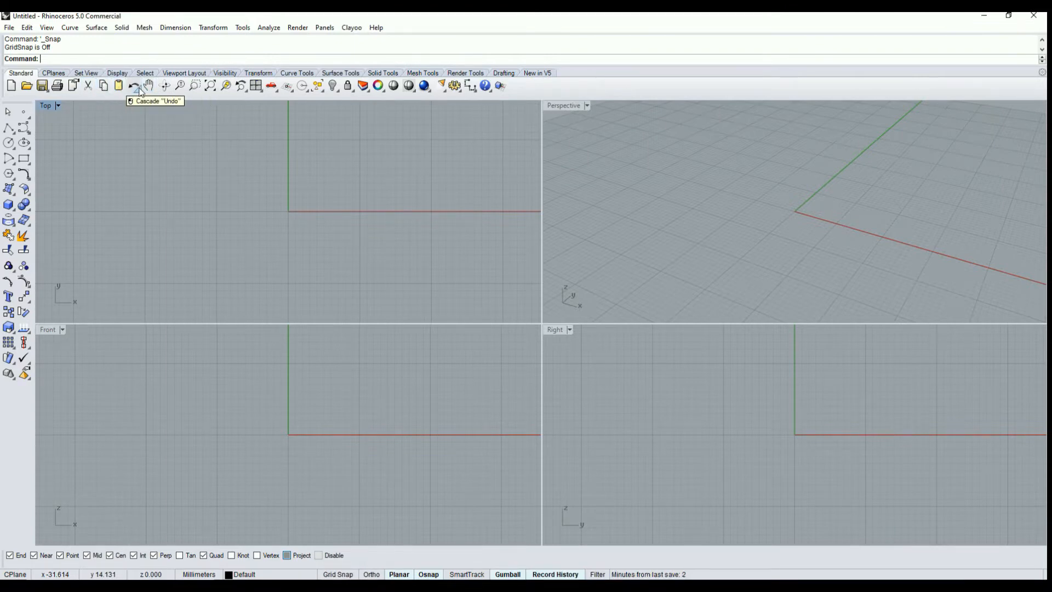
click(27, 28)
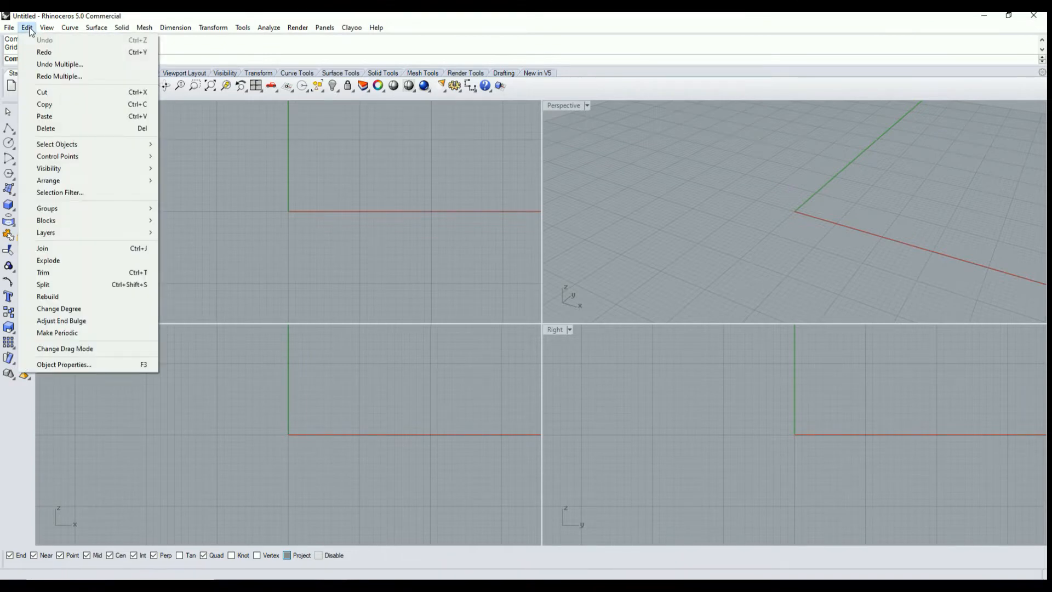
key(Escape)
key(Escape)
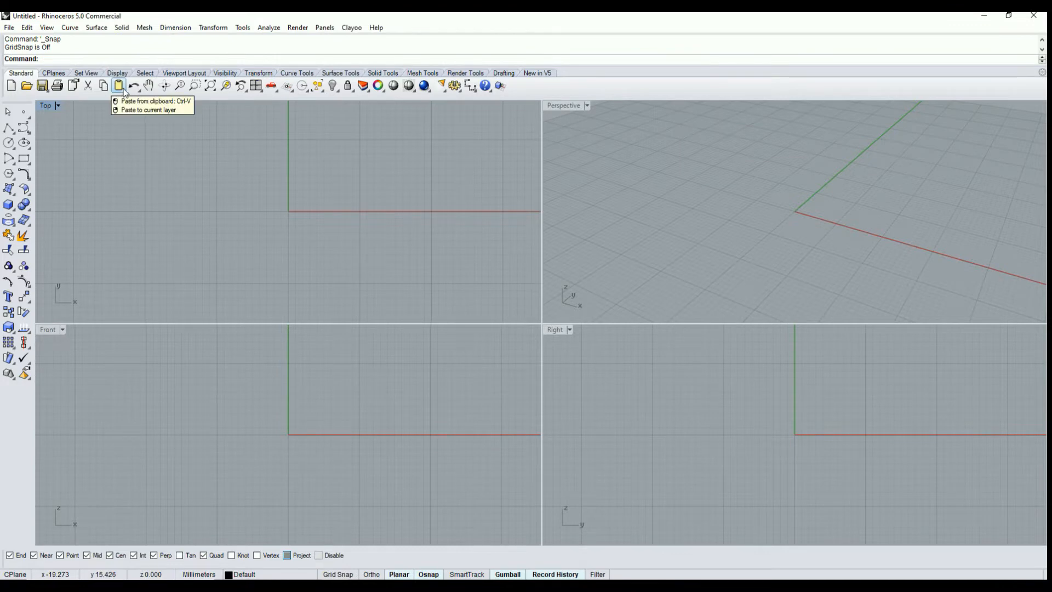
Step: Pan the Top viewport slightly with the Pan tool so the origin sits lower in the view
click(148, 86)
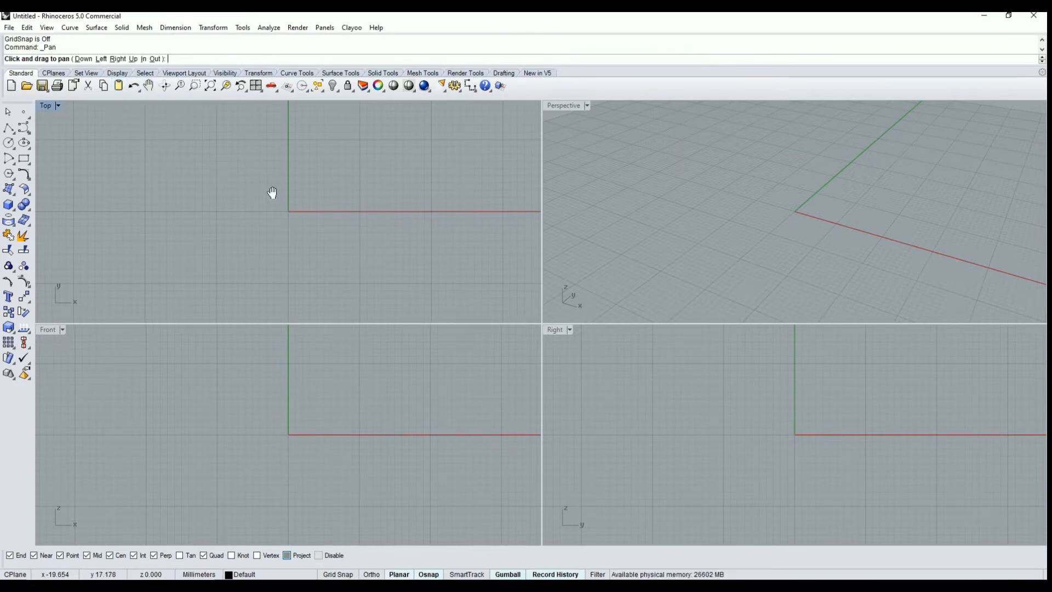
drag(272, 193, 248, 204)
key(Return)
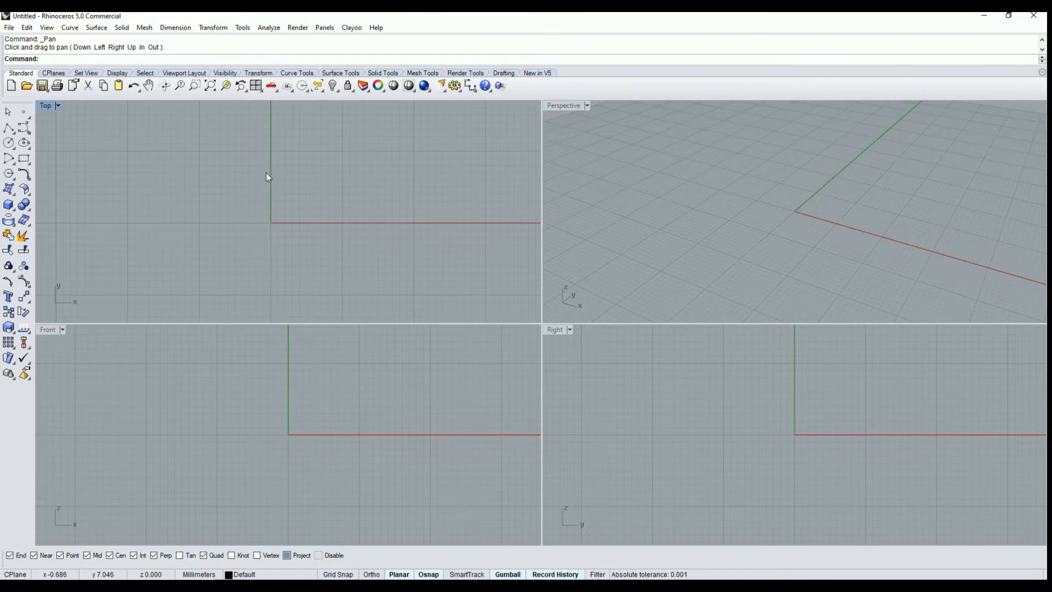
Step: Maximize the Top viewport and restore the four-viewport layout
double_click(45, 106)
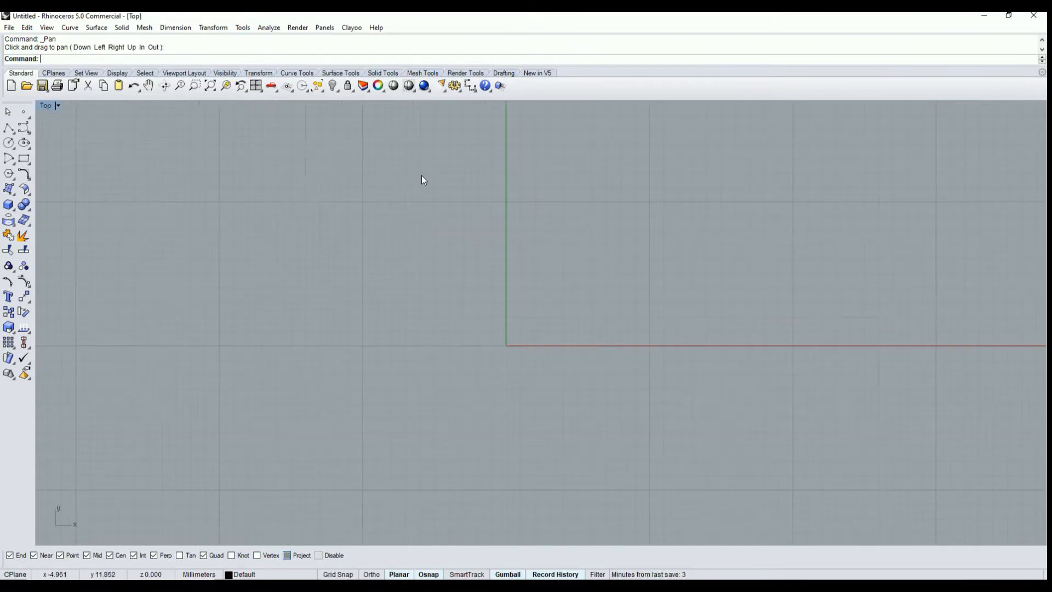
double_click(45, 106)
double_click(47, 107)
double_click(47, 106)
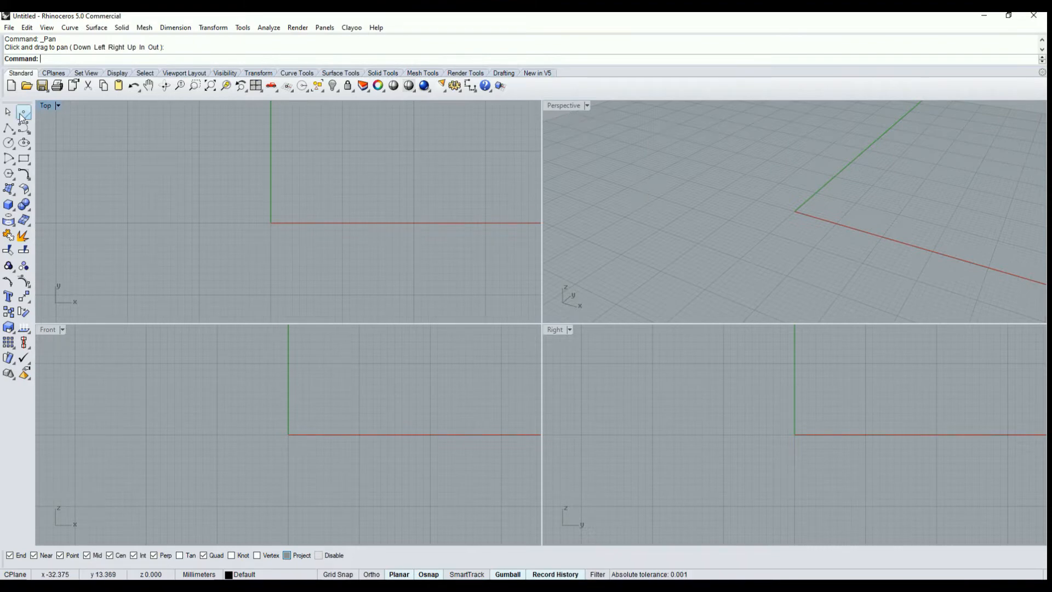
Step: Make the Front, Right and Perspective viewports active one after another
click(47, 331)
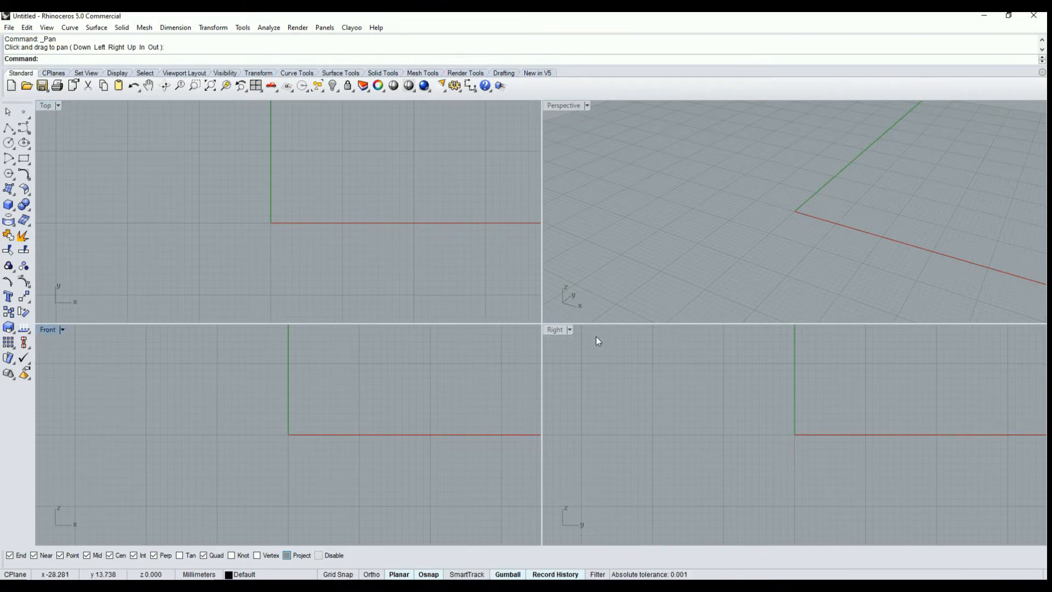
click(557, 330)
click(566, 105)
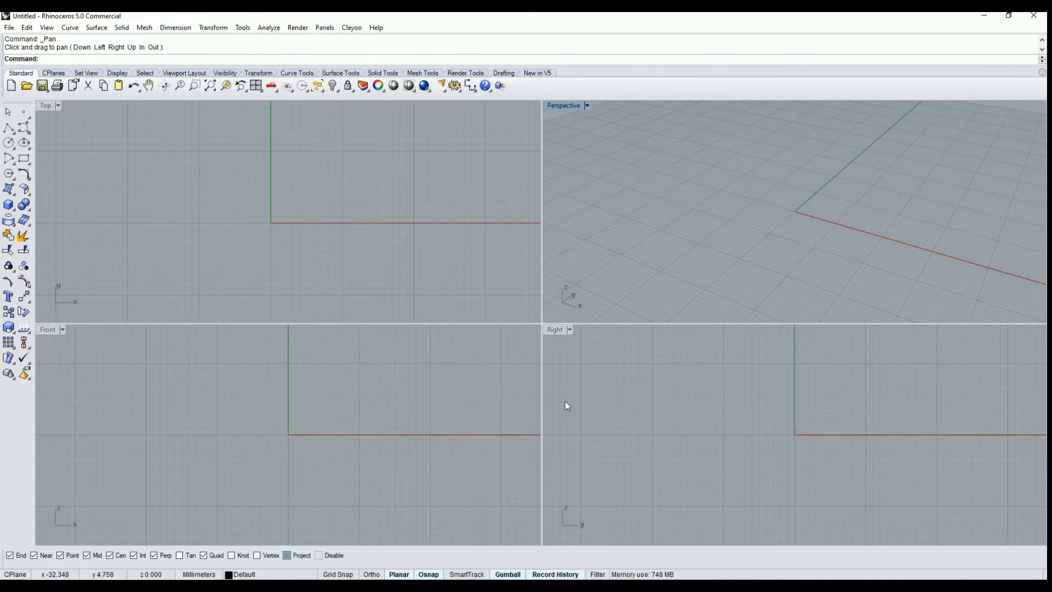
Step: Examine the floating Set View tools and the standard views offered for the Perspective viewport, and close the Set View tools
click(280, 87)
click(270, 87)
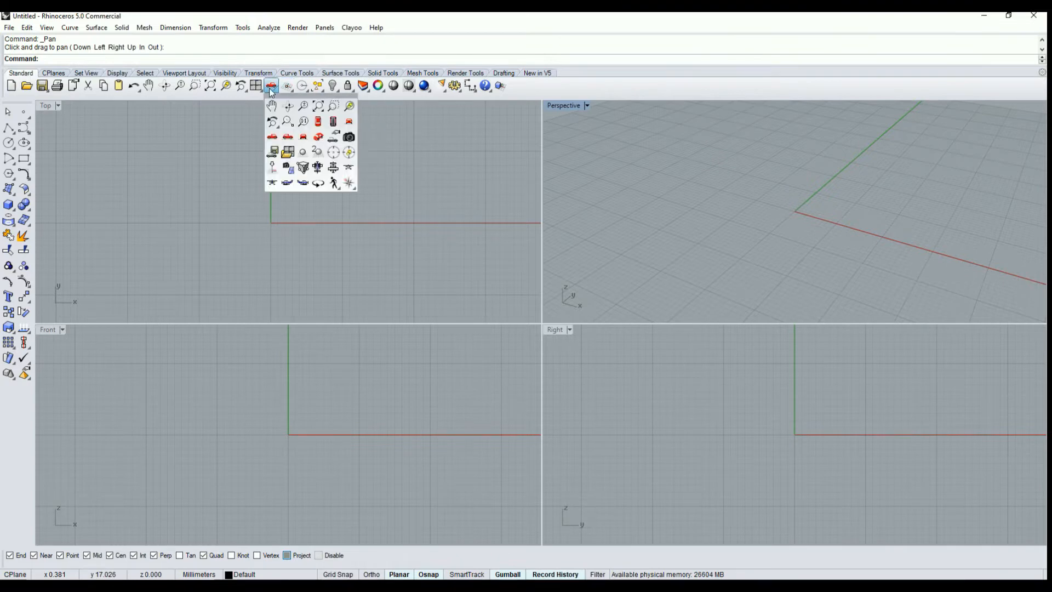
drag(311, 101, 372, 162)
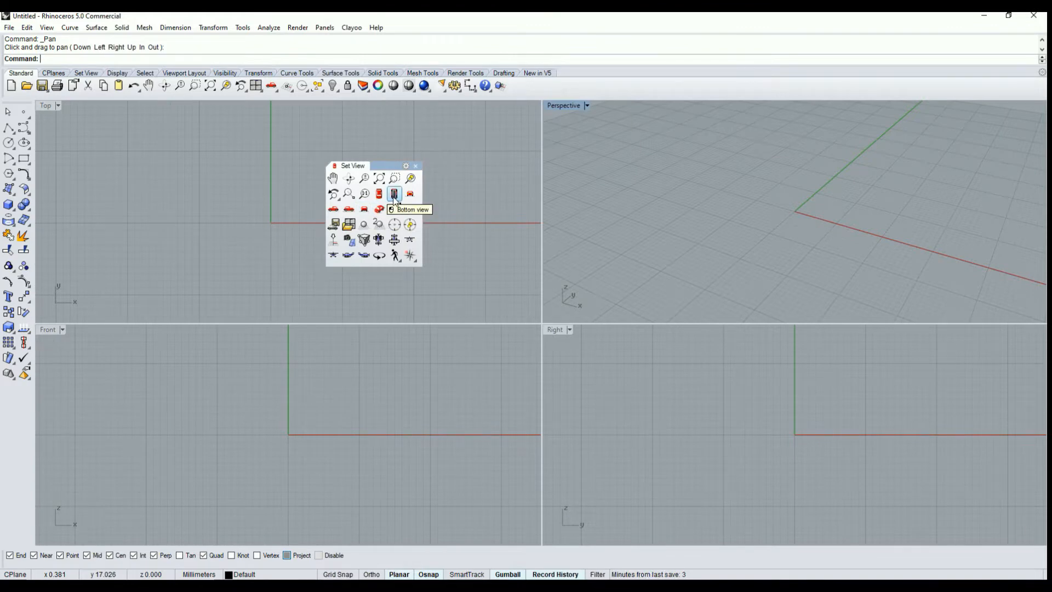
click(560, 331)
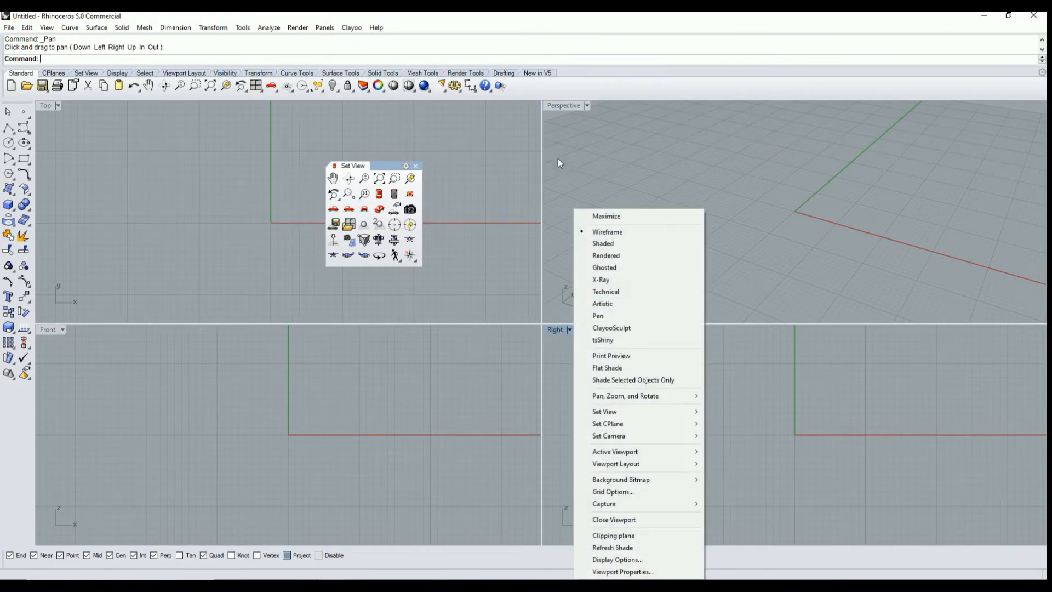
click(563, 109)
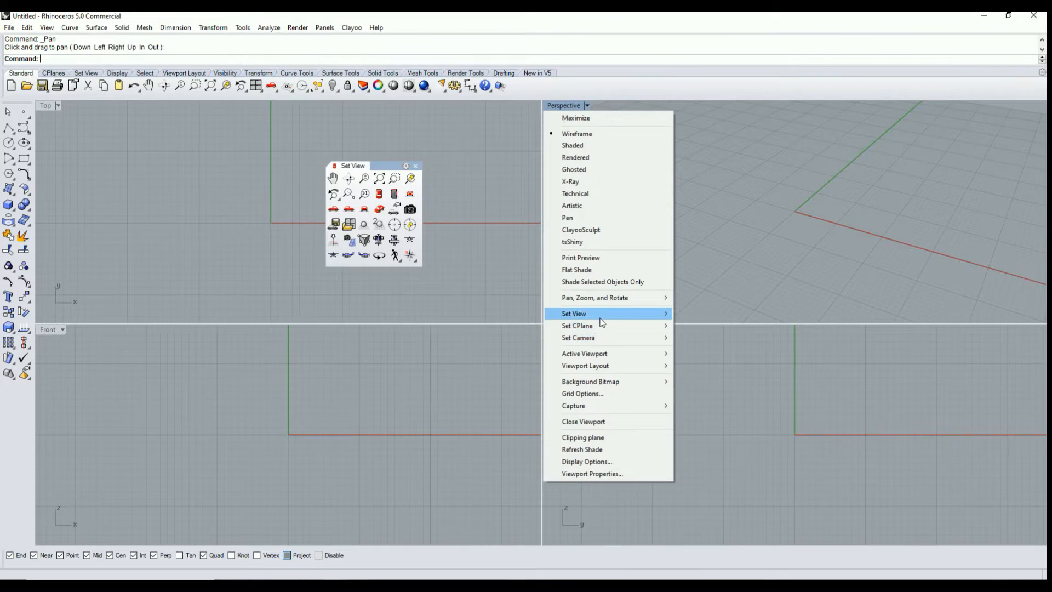
mouse_move(602, 318)
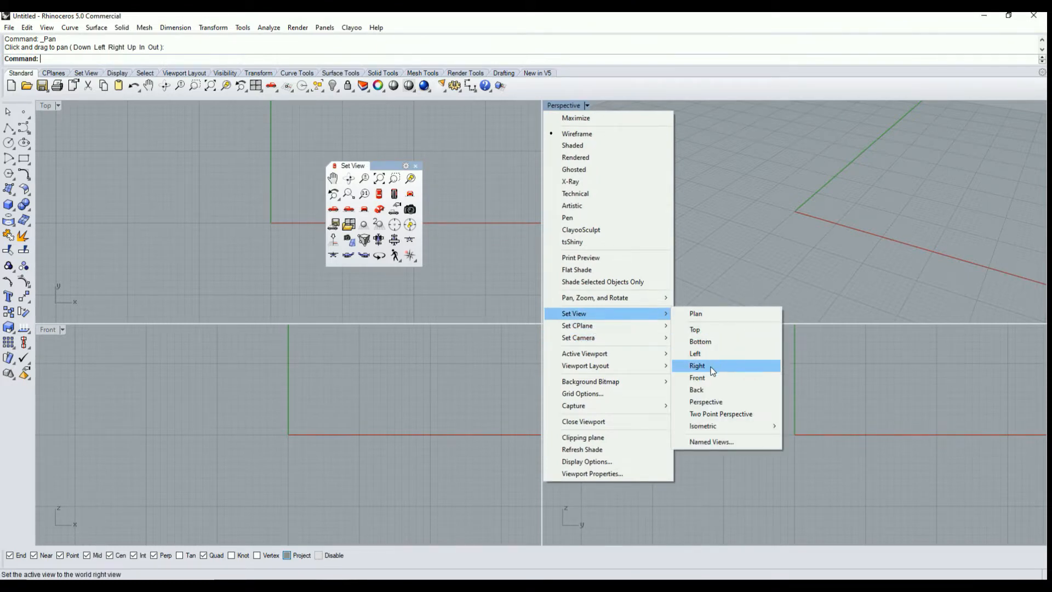
click(707, 263)
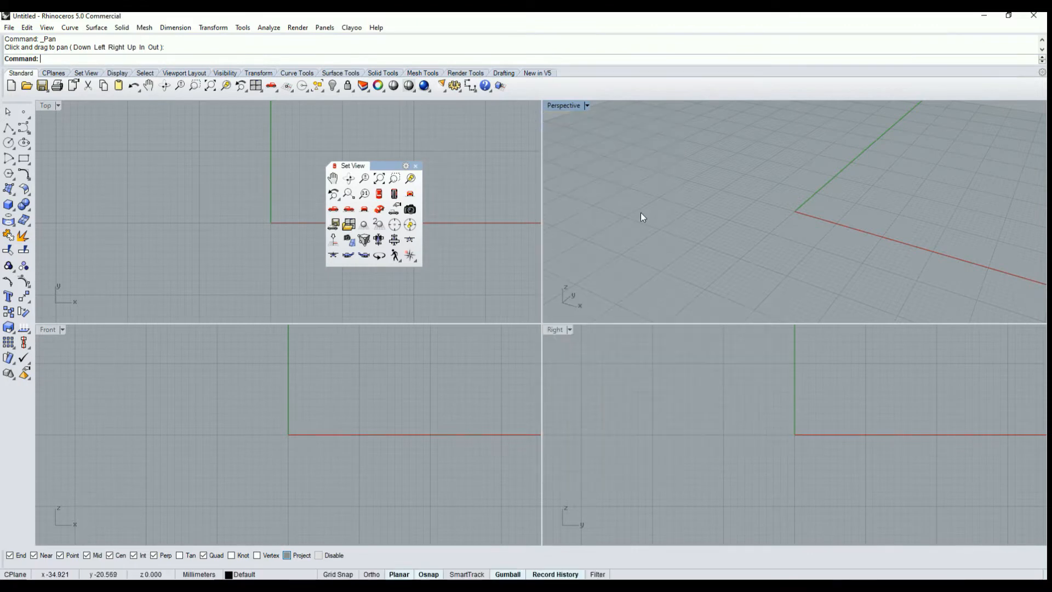
click(416, 166)
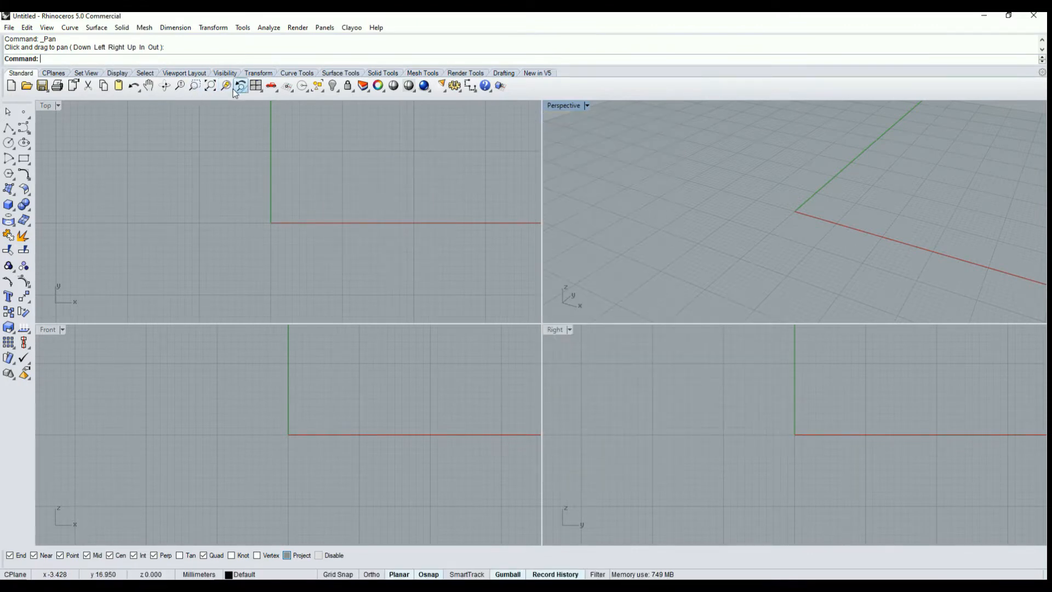
Step: Zoom the Top viewport dynamically and zoom into a window over its empty area above and left of the origin
click(181, 86)
mouse_move(268, 176)
mouse_down()
mouse_move(270, 140)
mouse_move(277, 214)
mouse_move(270, 131)
mouse_move(275, 217)
mouse_move(275, 145)
mouse_move(280, 206)
mouse_move(277, 166)
mouse_move(278, 192)
mouse_up()
click(195, 86)
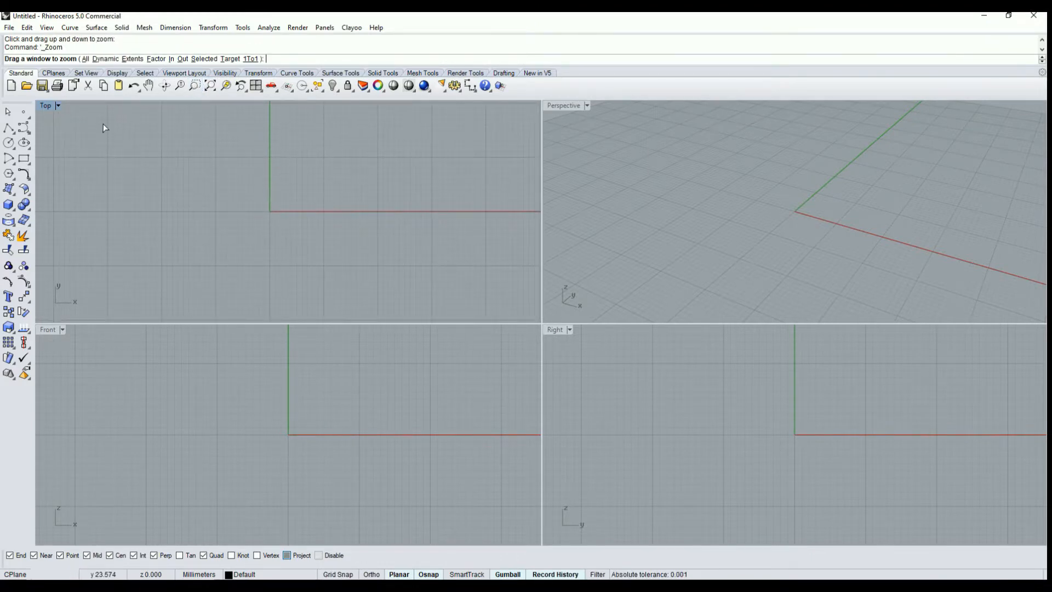
drag(103, 124, 185, 192)
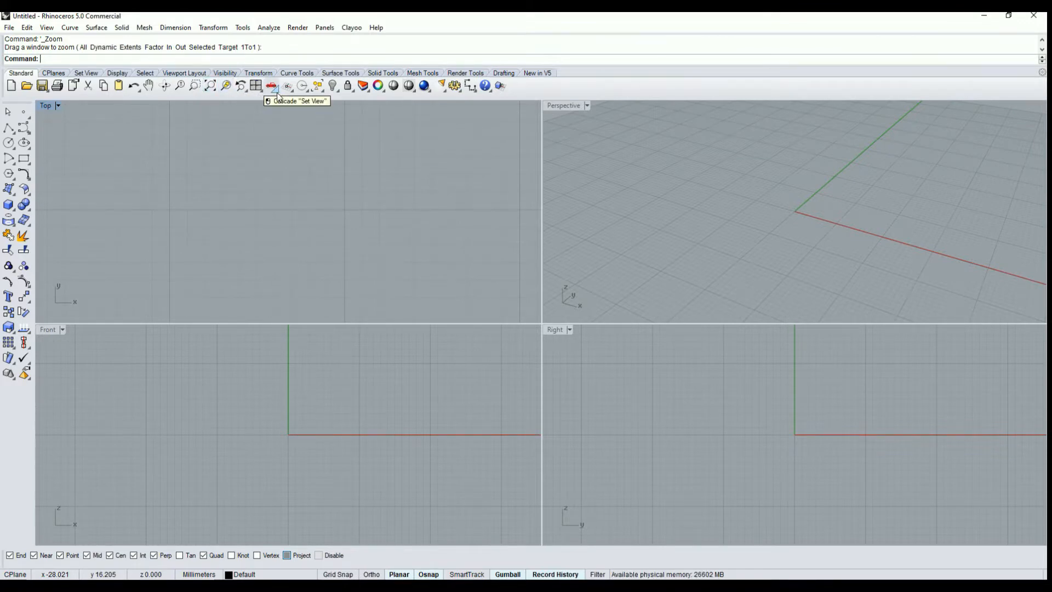
click(322, 89)
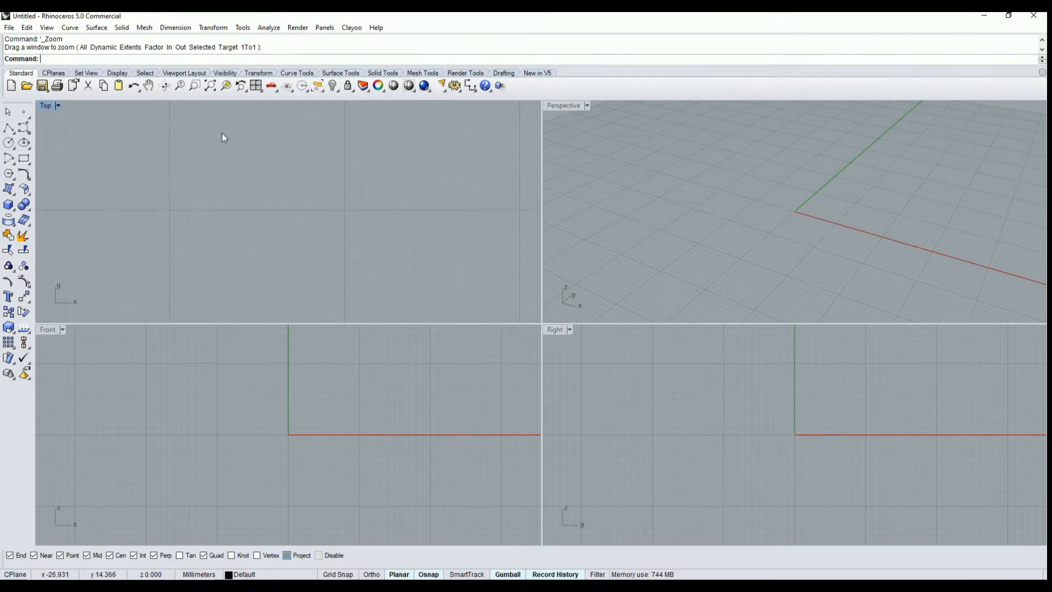
Step: Maximize the Top viewport and float the Point tool palette over it, widened to fit more tools per row
double_click(50, 107)
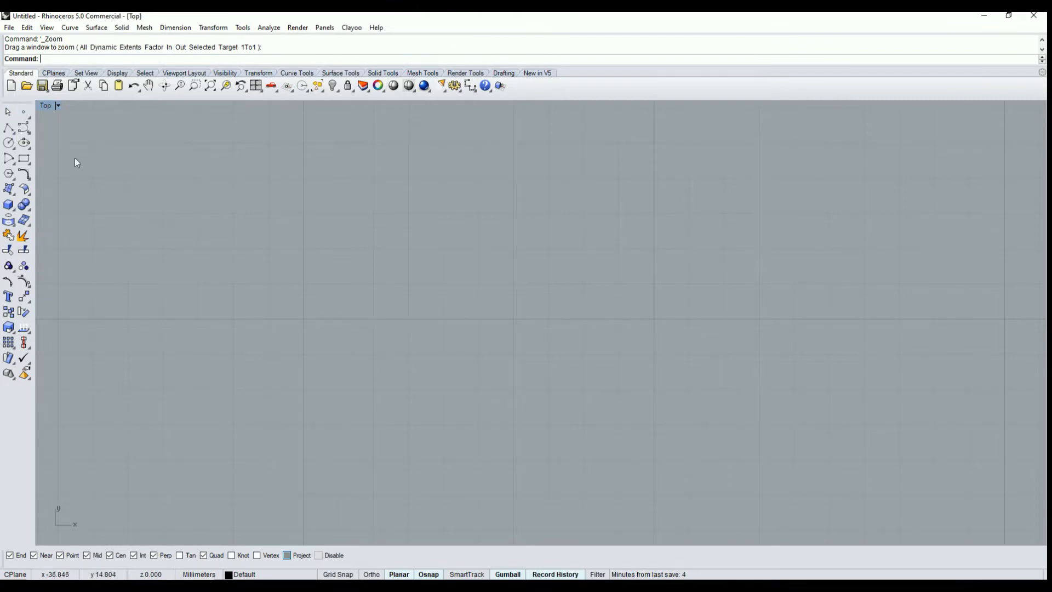
click(7, 114)
click(28, 120)
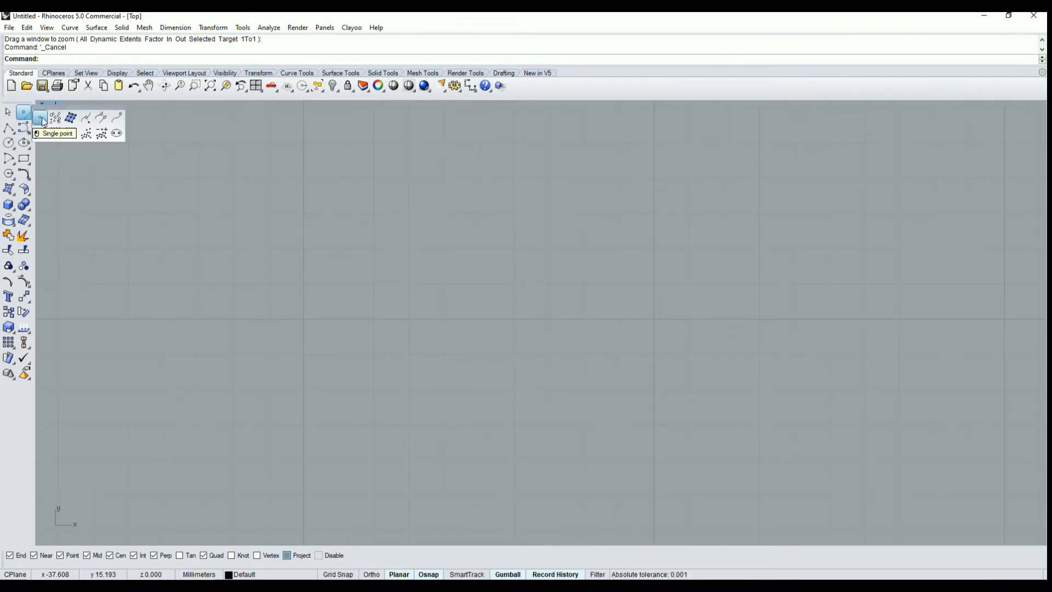
drag(65, 107, 692, 165)
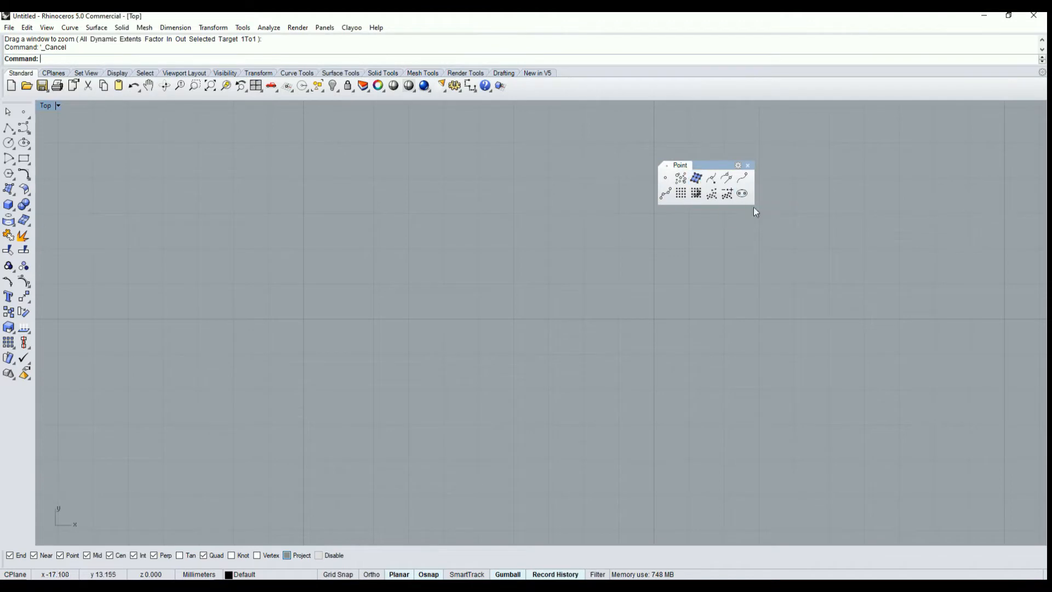
drag(753, 204, 788, 222)
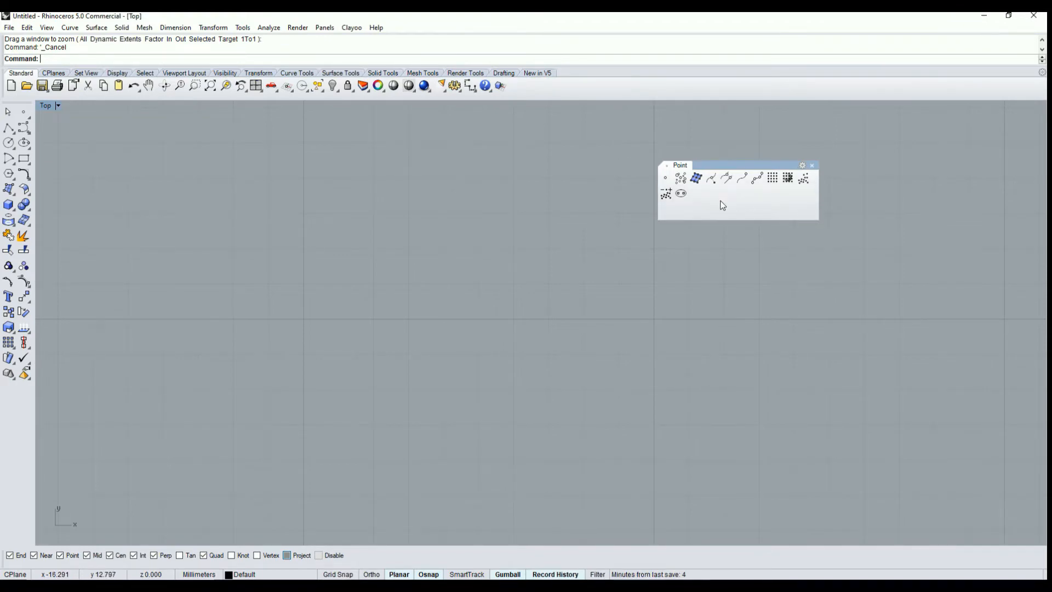
Step: Place five single points in the Top view, scattered above the X axis on both sides of the Y axis
scroll(514, 265, down, 5)
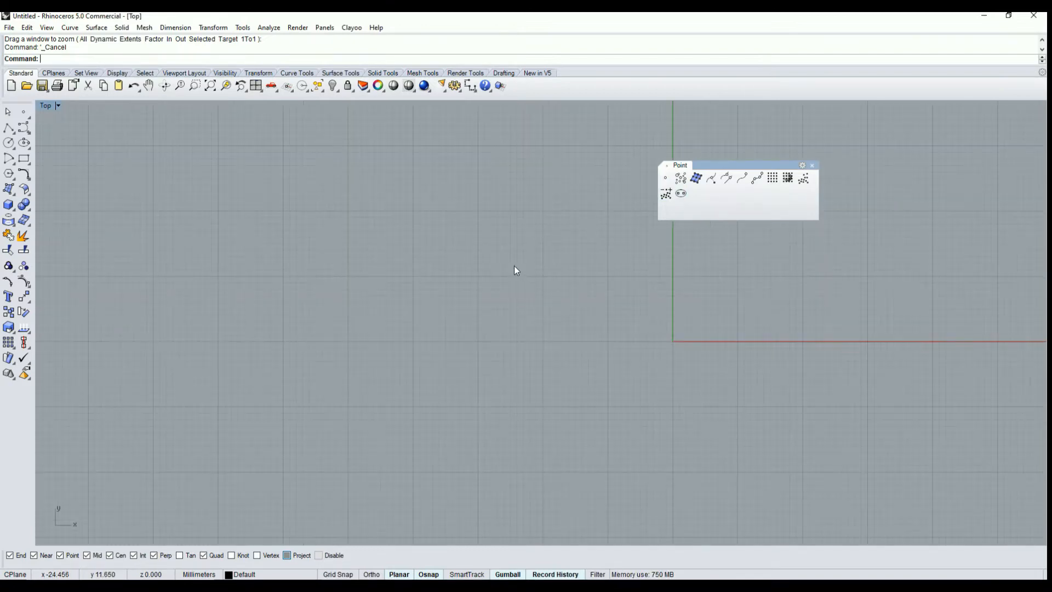
scroll(590, 294, down, 2)
right_drag(673, 302, 462, 249)
scroll(462, 255, up, 8)
right_drag(453, 303, 465, 273)
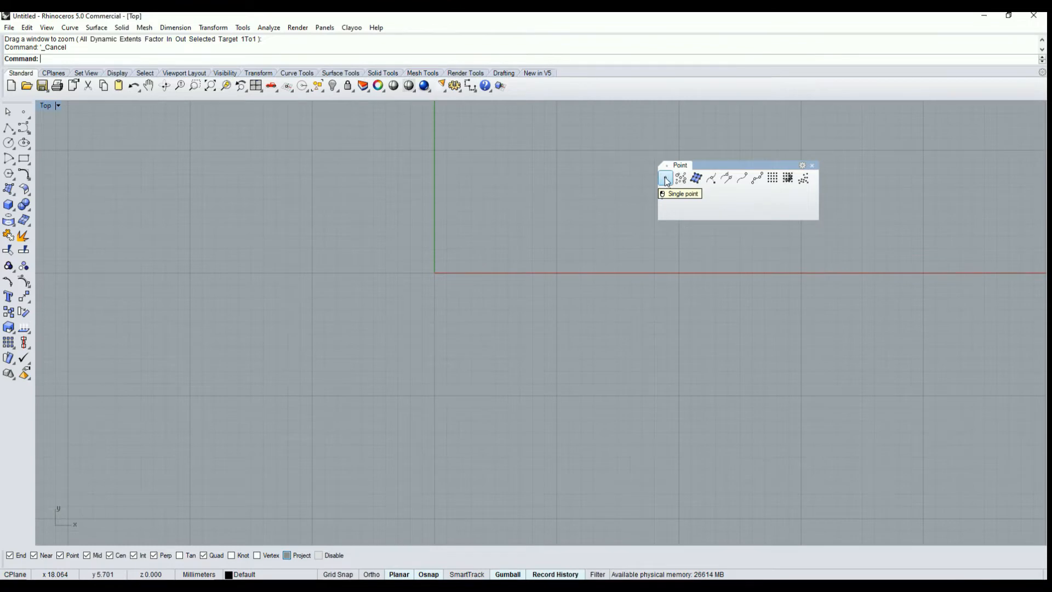
click(665, 180)
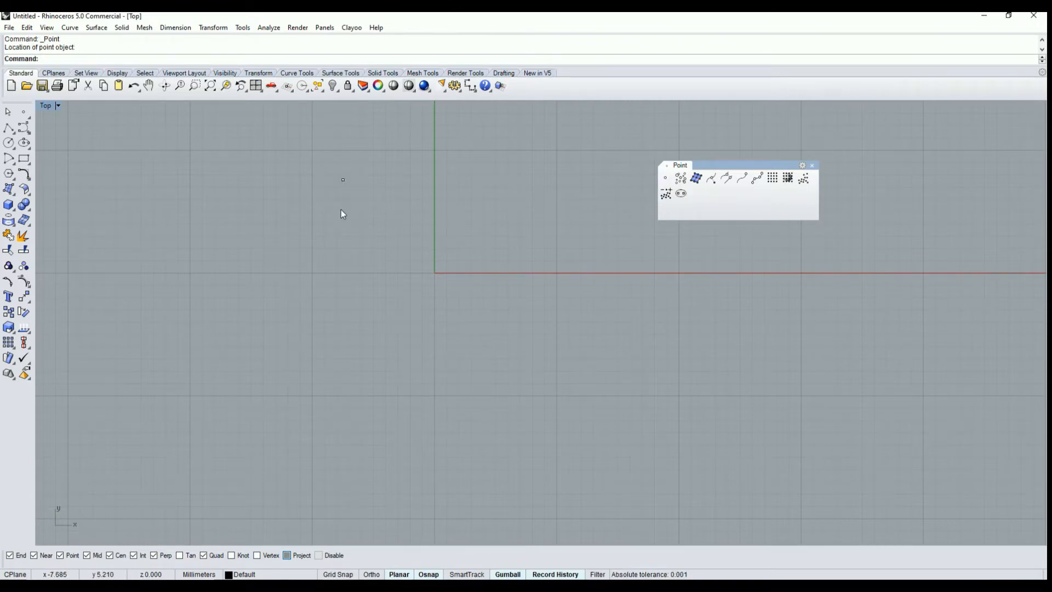
click(667, 179)
click(366, 213)
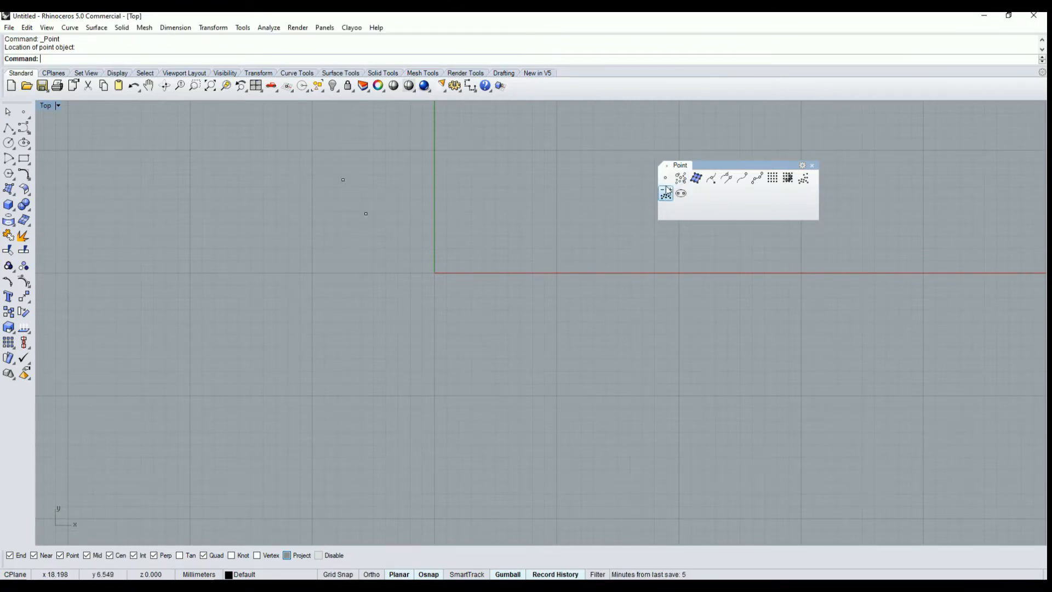
click(665, 179)
click(413, 181)
click(666, 179)
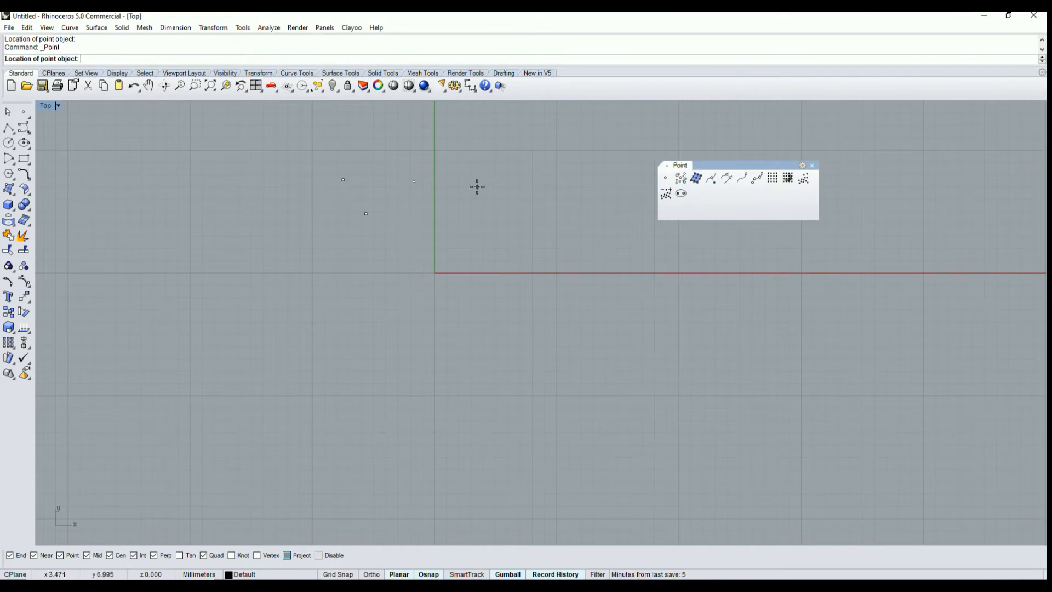
click(478, 187)
click(666, 179)
click(418, 267)
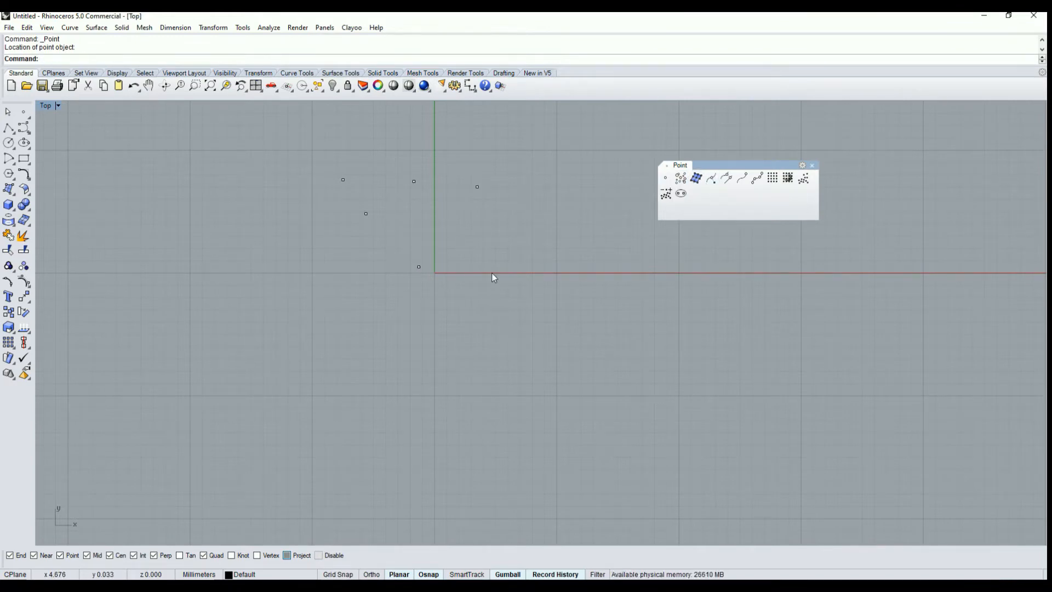
Step: Place two more single points above the X axis, just beyond the Y axis on its positive side
key(Return)
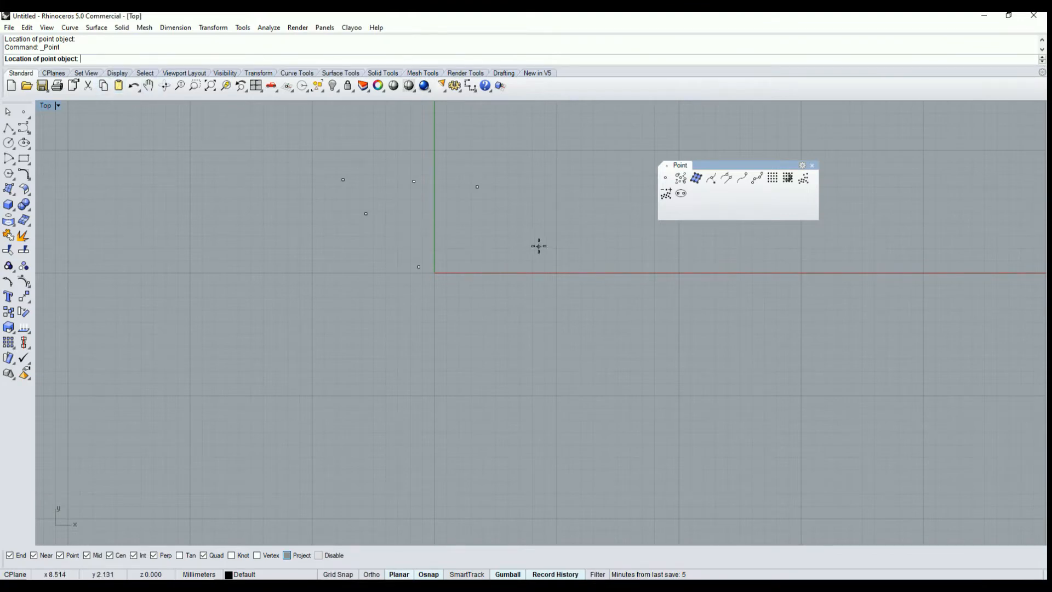
click(494, 207)
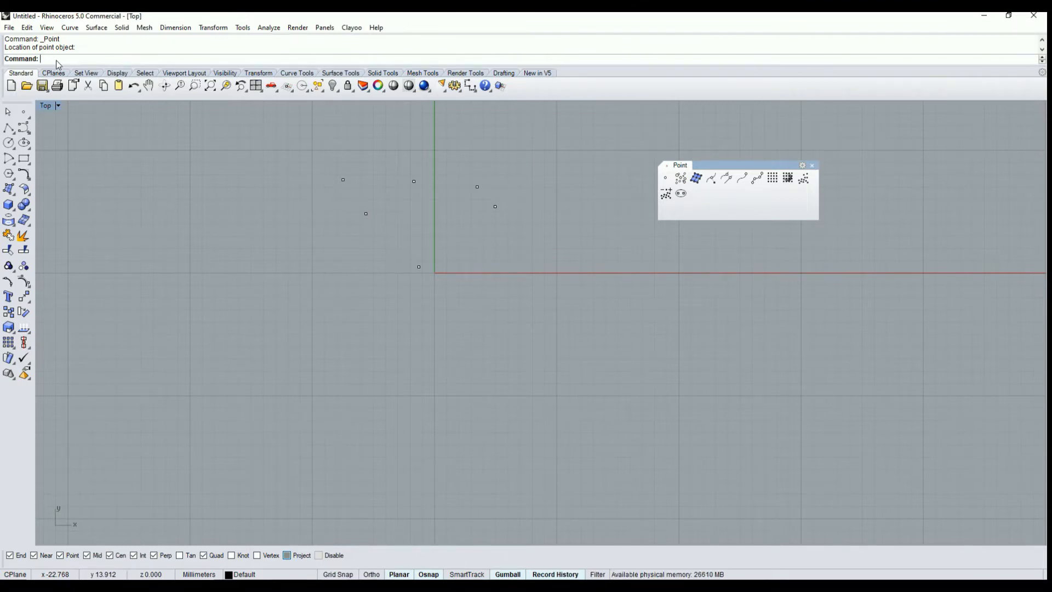
key(Return)
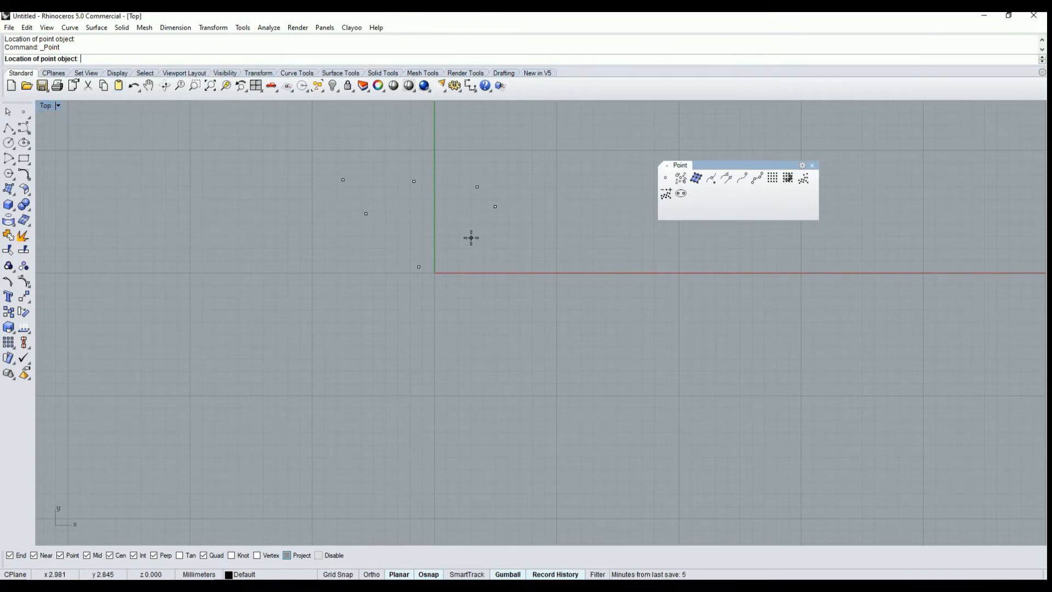
click(454, 229)
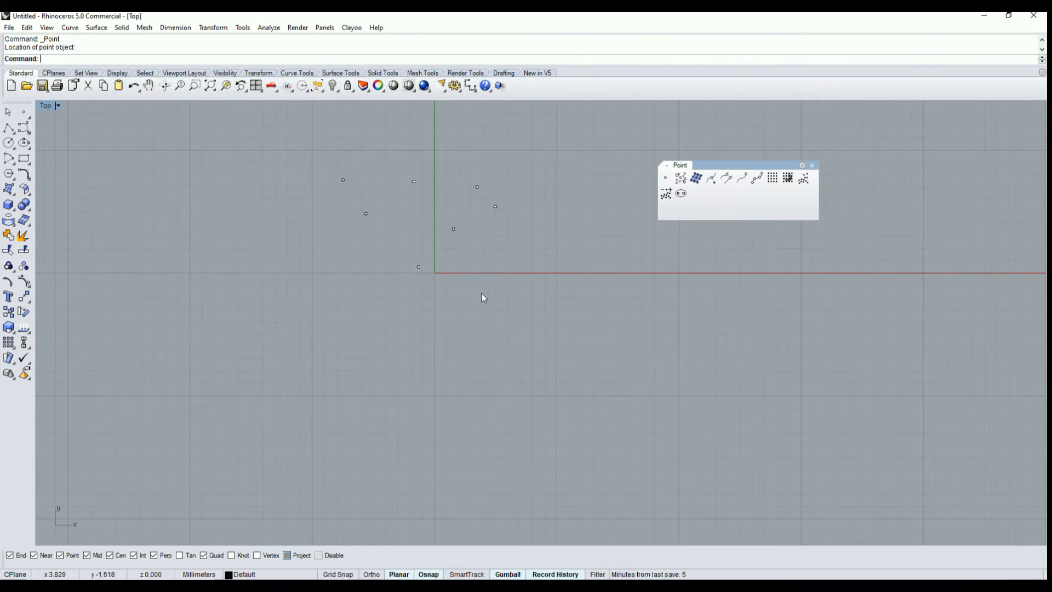
Step: Place fourteen points in one run of the Multiple Points command, scattered around and below the existing points, and end the command
click(682, 179)
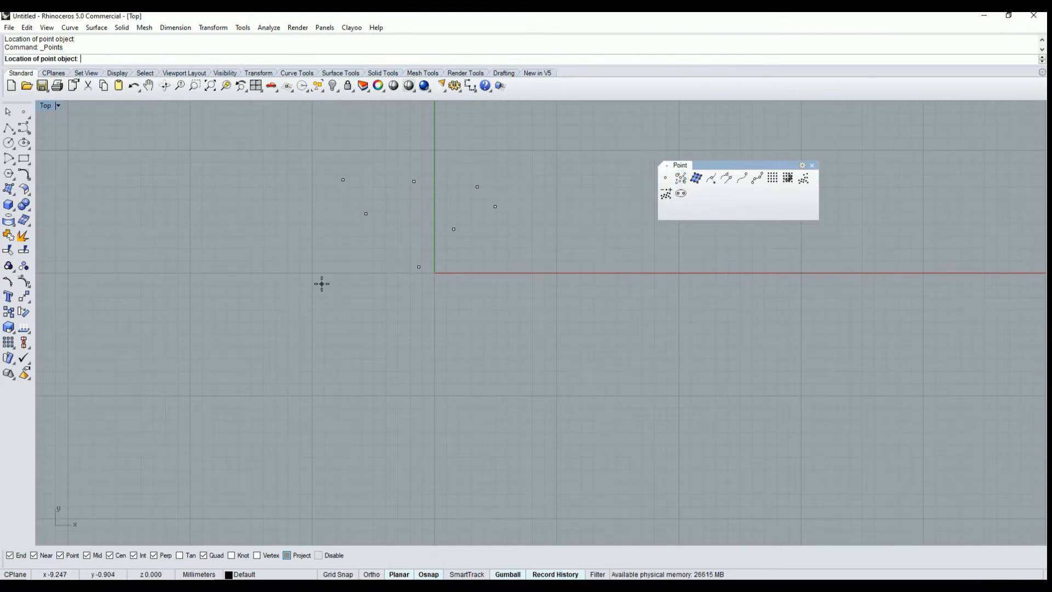
click(325, 279)
click(379, 248)
click(398, 340)
click(442, 311)
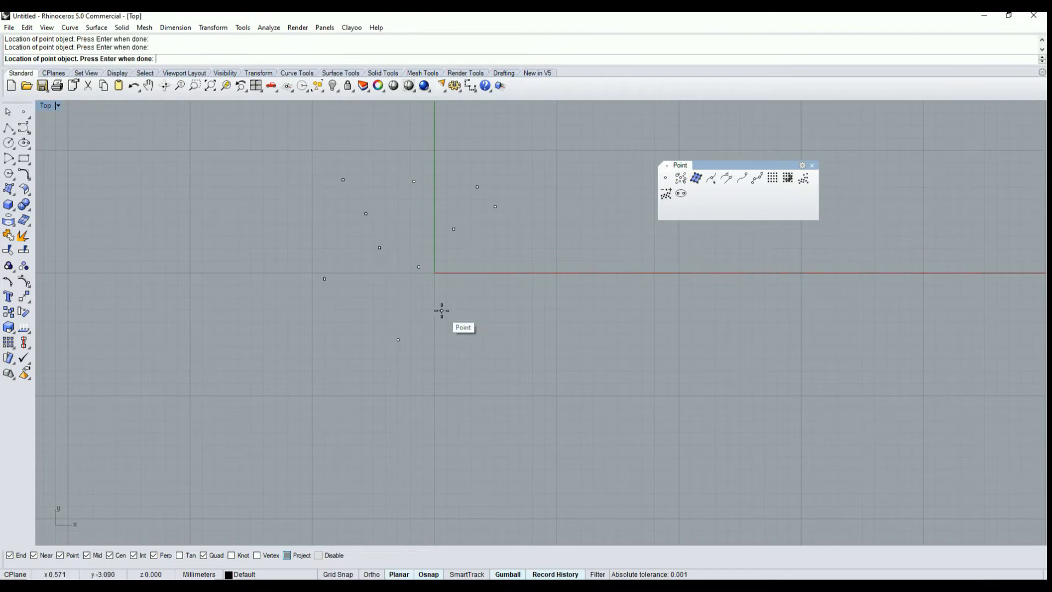
click(530, 250)
click(585, 293)
click(570, 342)
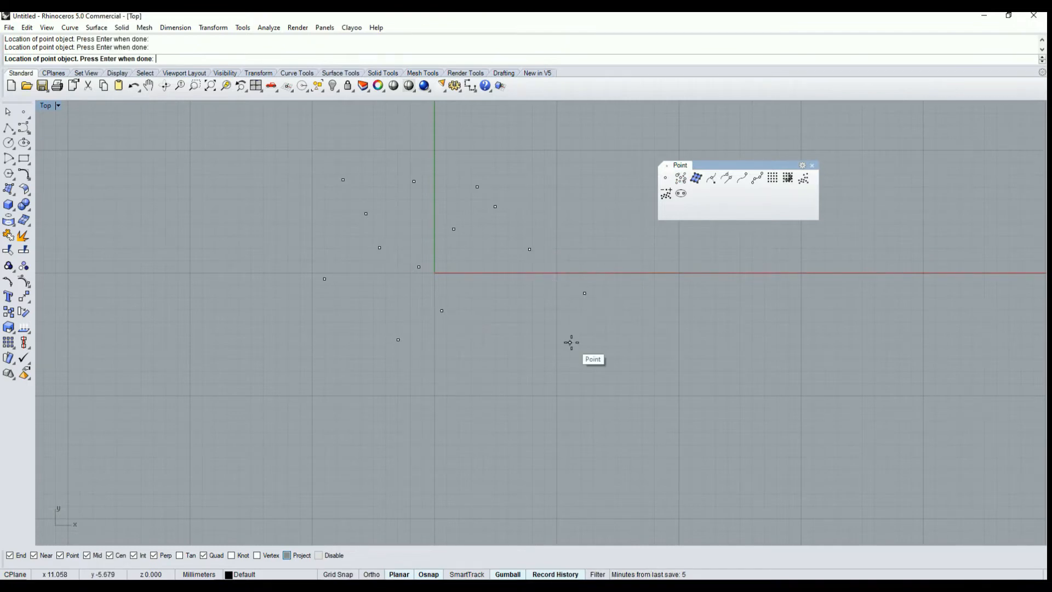
click(529, 416)
click(485, 399)
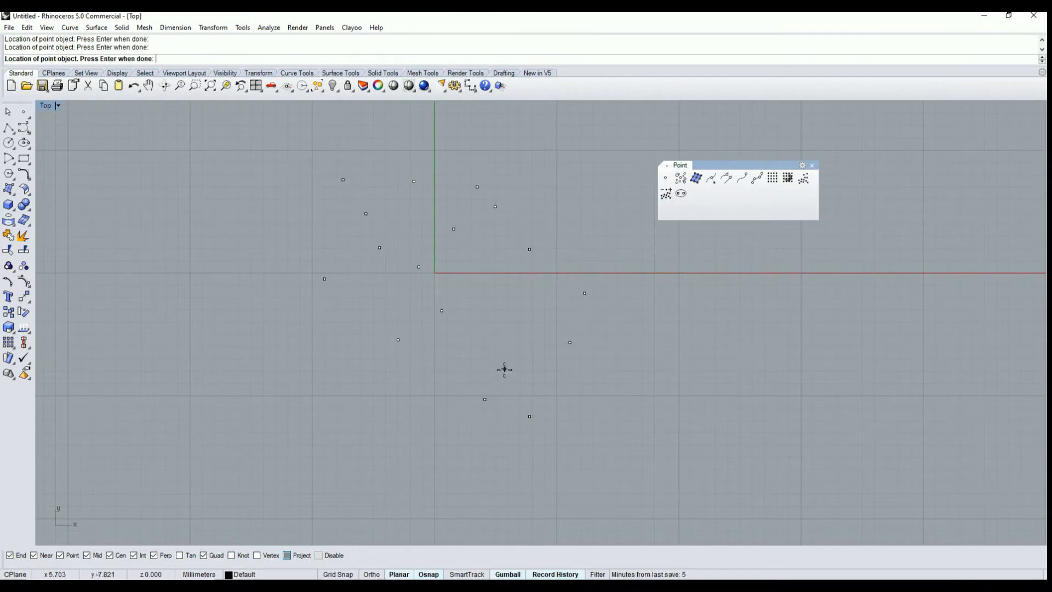
click(508, 338)
click(524, 298)
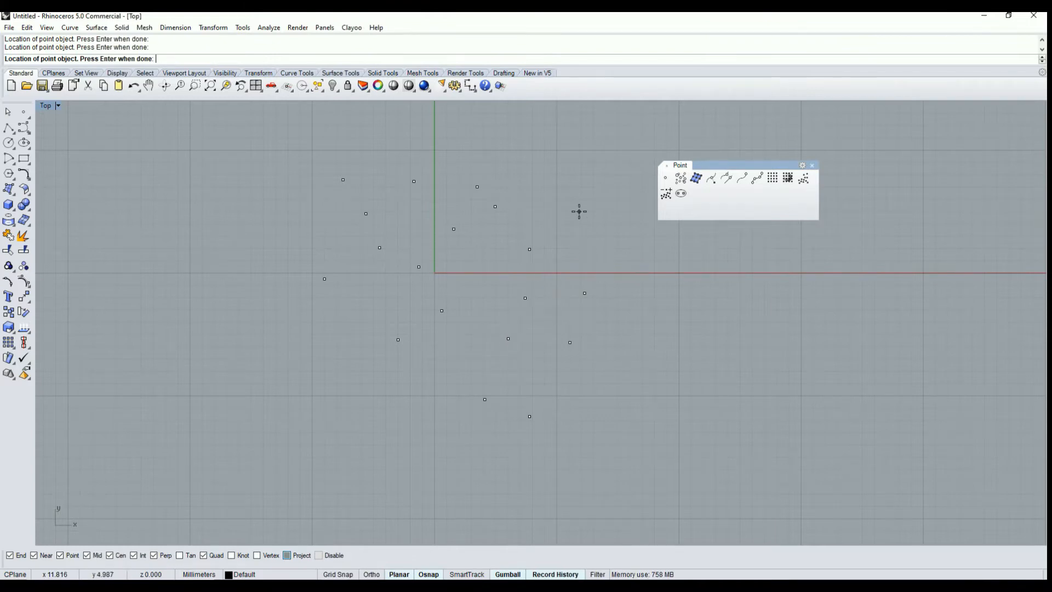
click(579, 212)
click(656, 252)
click(667, 344)
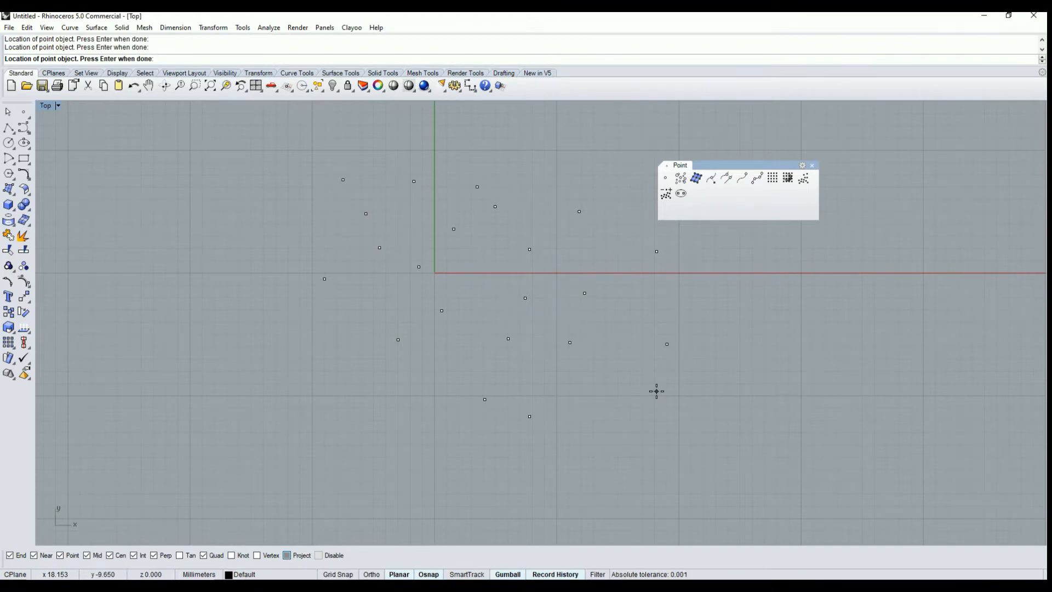
key(Return)
key(Return)
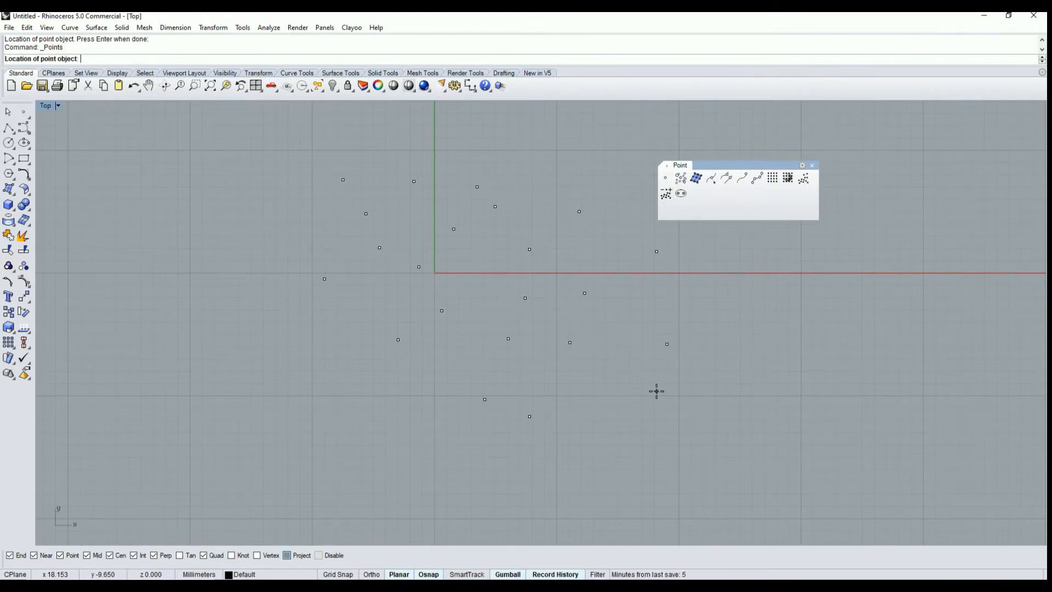
key(Return)
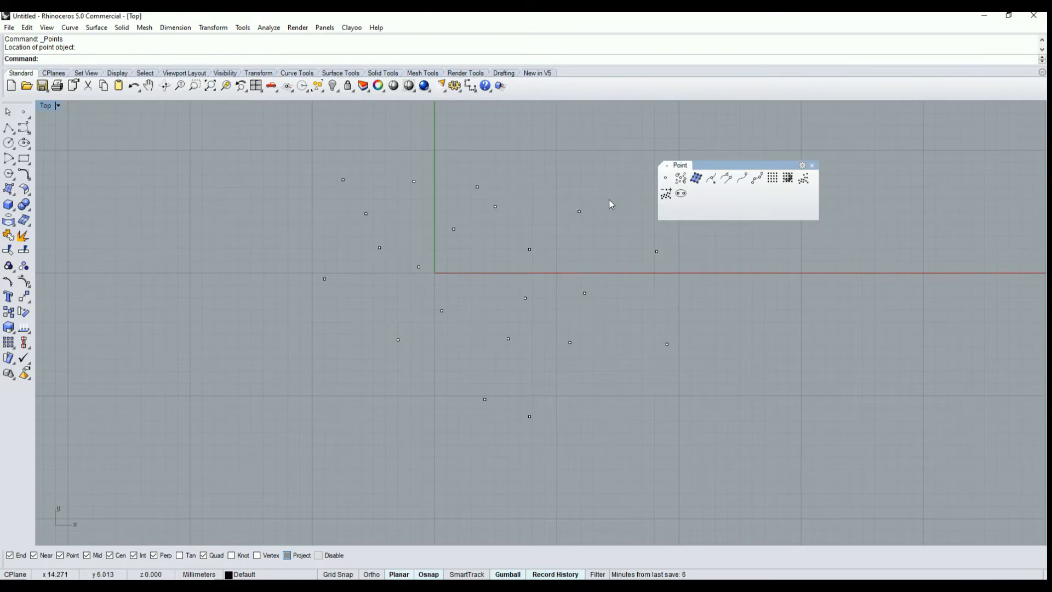
Step: Float the Lines tool palette over the empty area of the Top viewport beside the points
scroll(460, 268, down, 10)
scroll(475, 302, up, 6)
right_drag(475, 302, 517, 234)
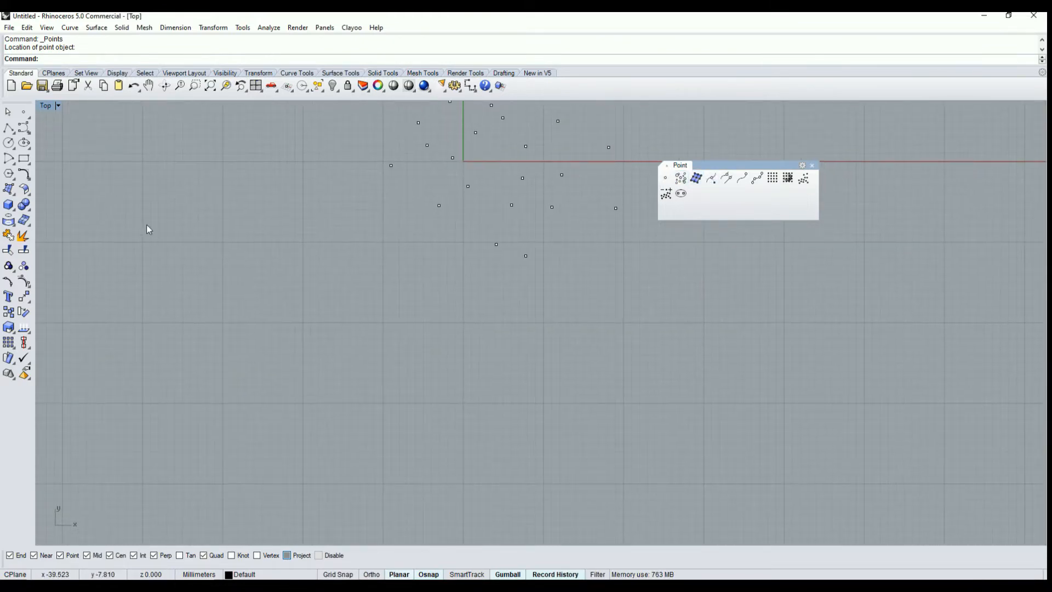
click(8, 130)
drag(55, 127, 123, 186)
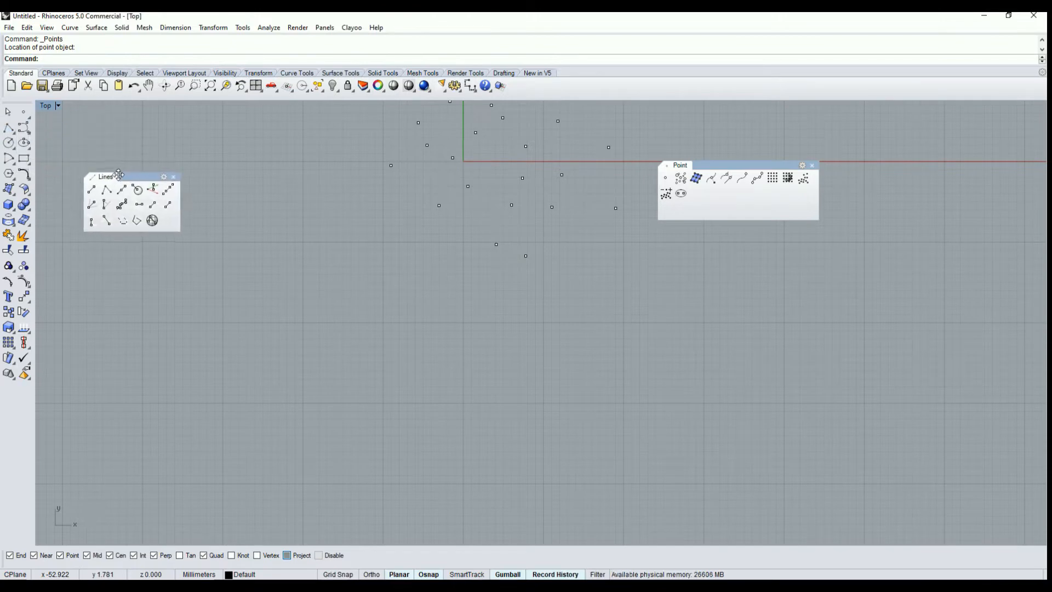
Step: Draw two long, steep, nearly parallel single lines side by side between the Lines palette and the points
click(94, 192)
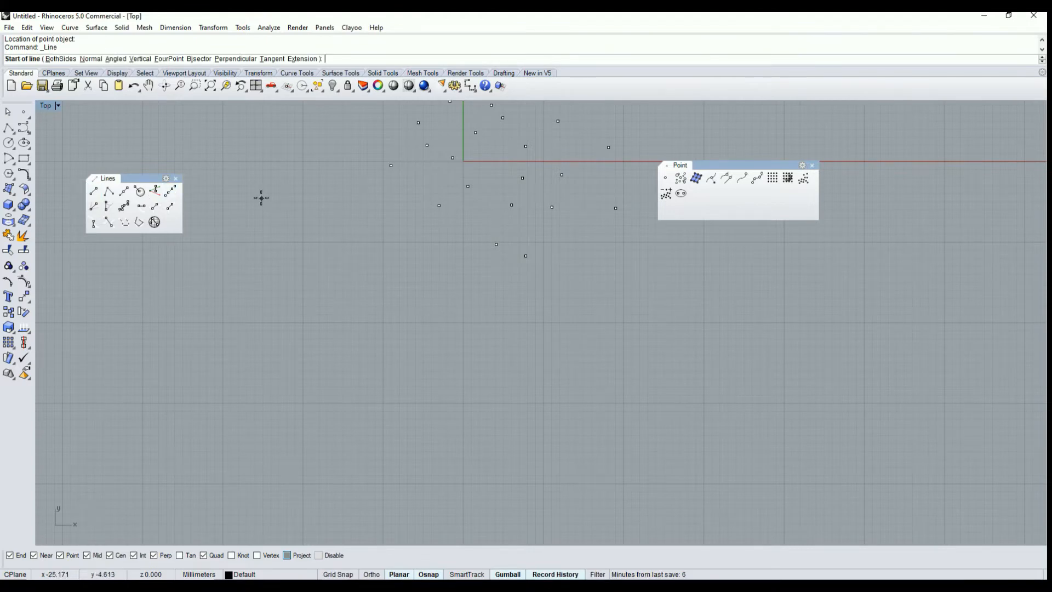
click(258, 186)
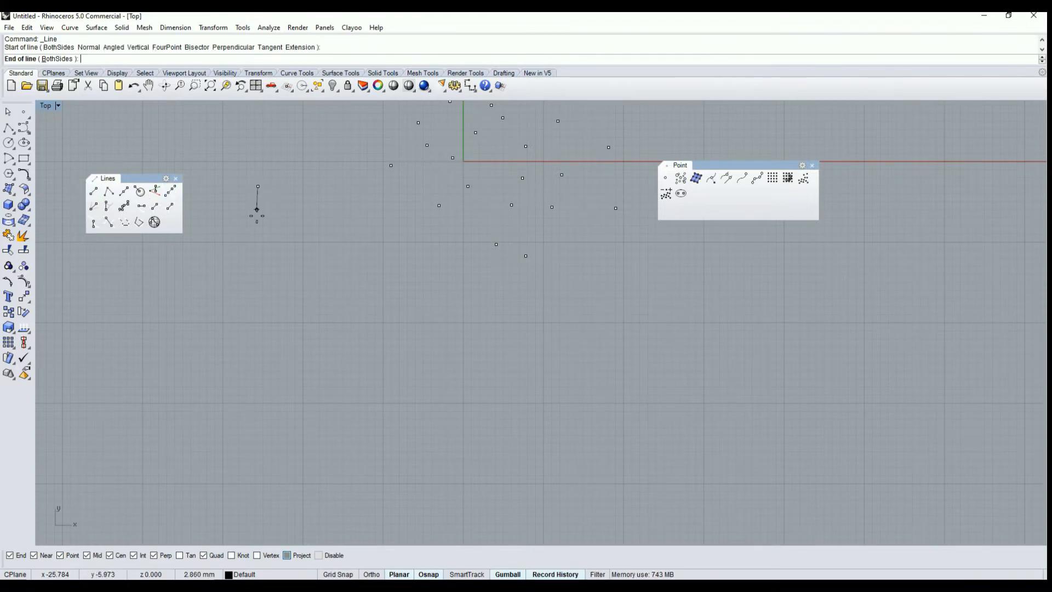
click(290, 342)
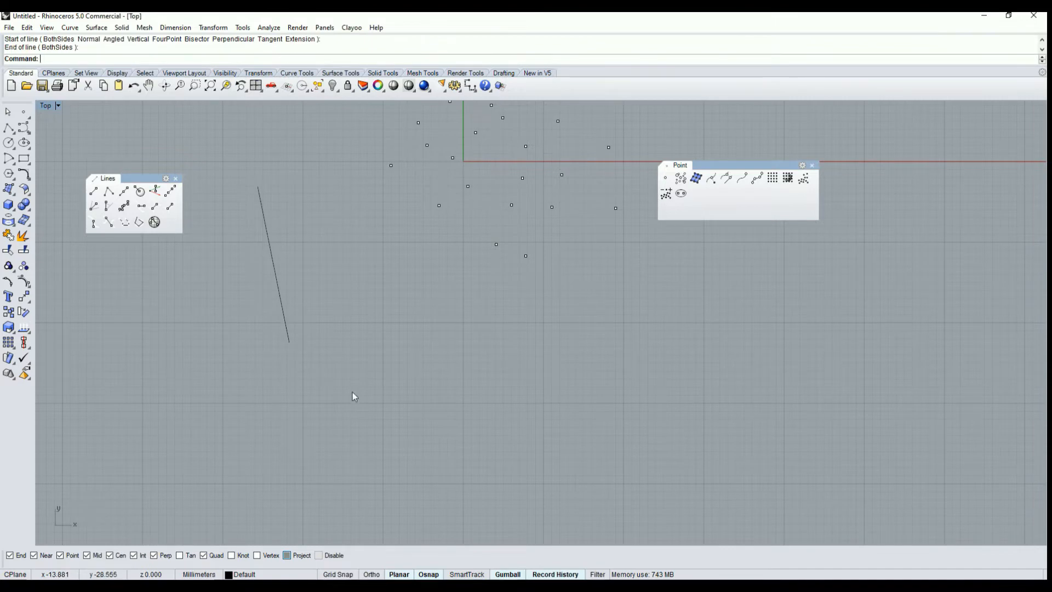
key(Return)
click(287, 179)
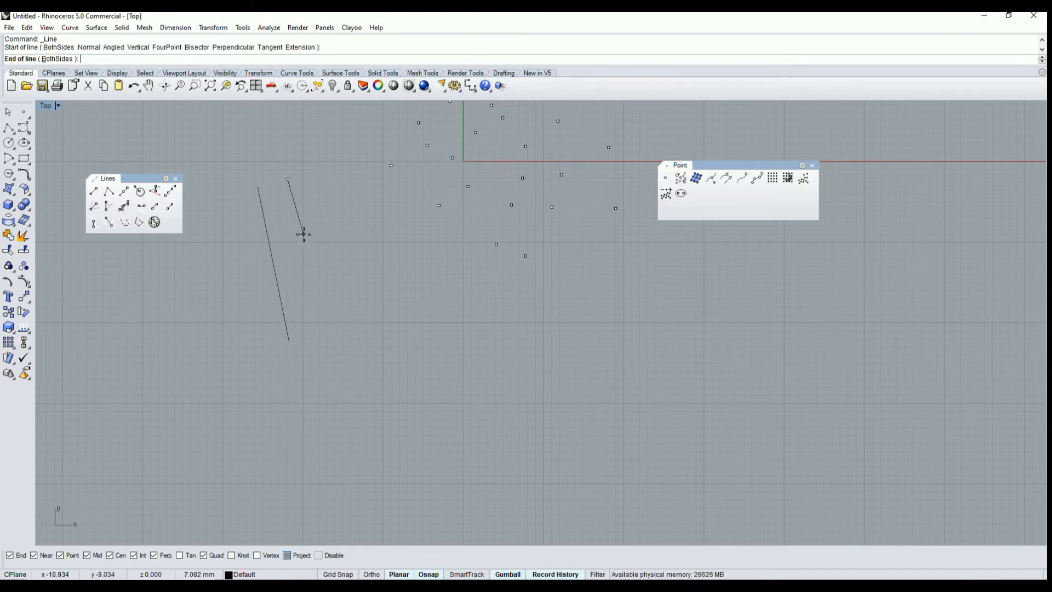
click(320, 343)
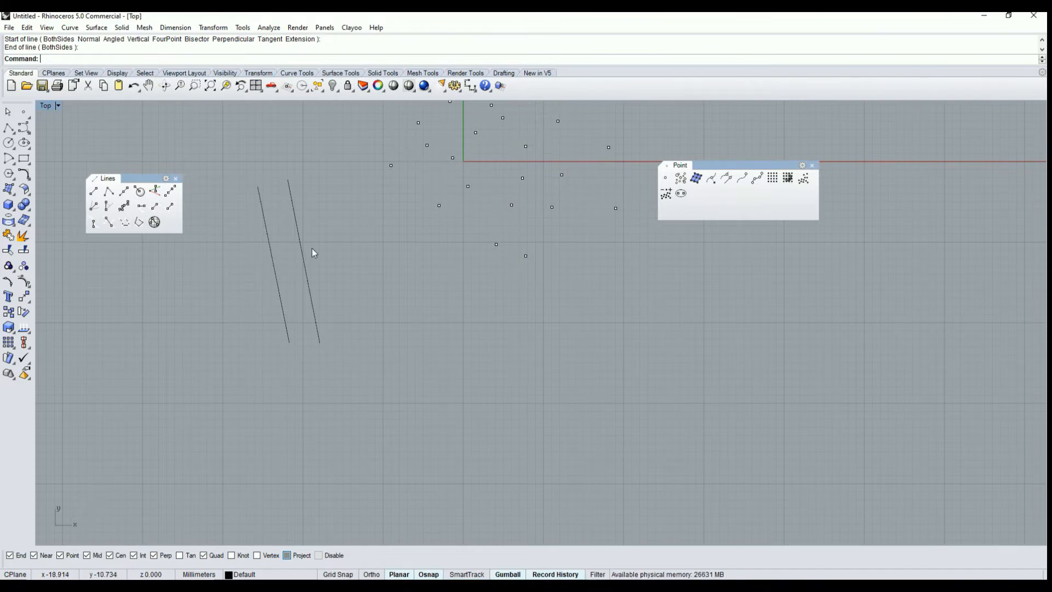
Step: Draw a 5.2 mm line sloping gently downward beside the upper part of the second long line
right_click(332, 226)
click(318, 208)
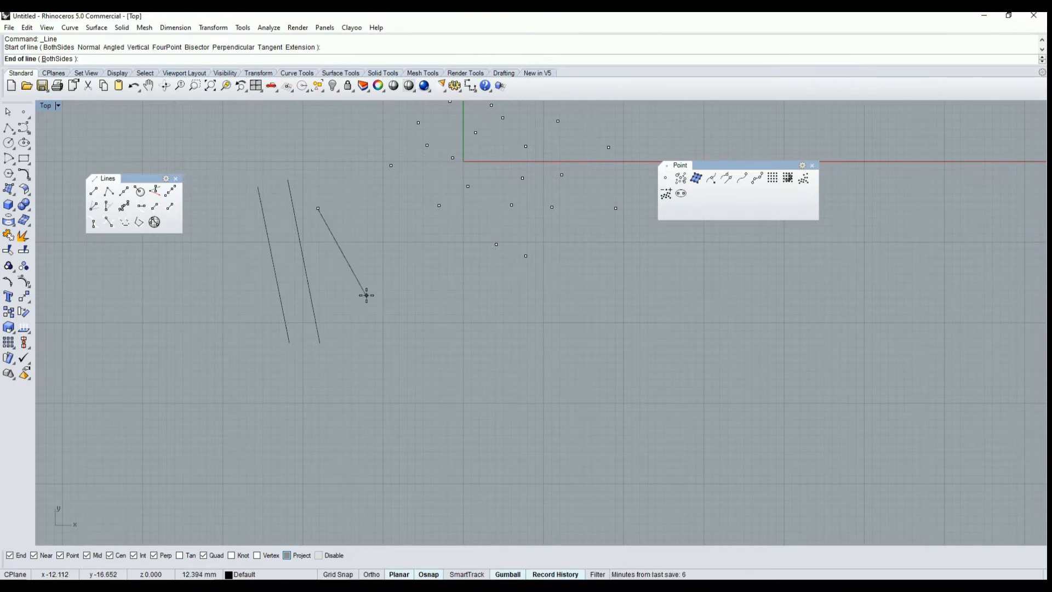
text(5.2)
key(Return)
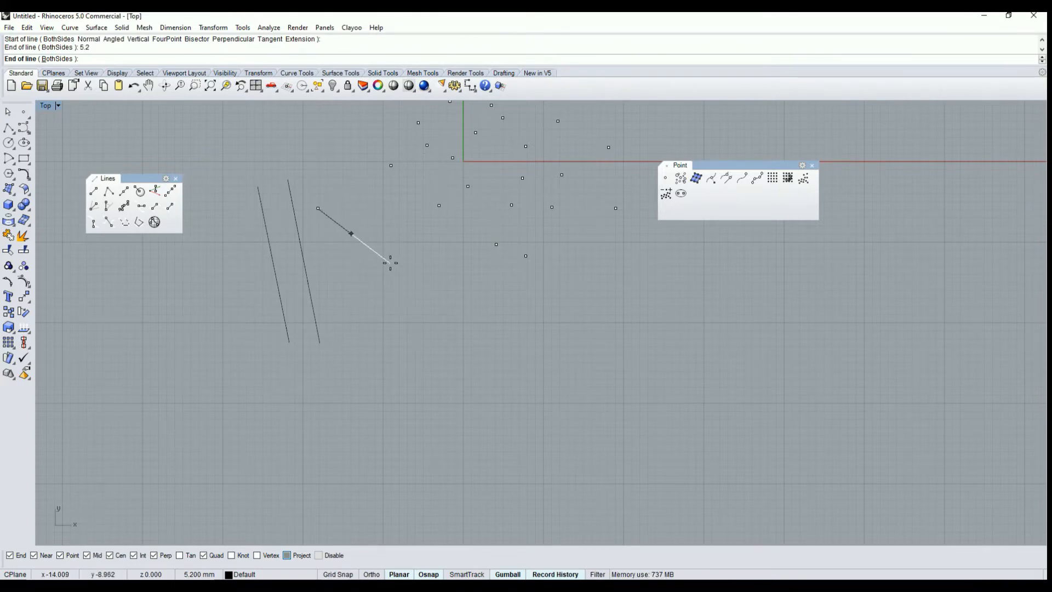
click(390, 244)
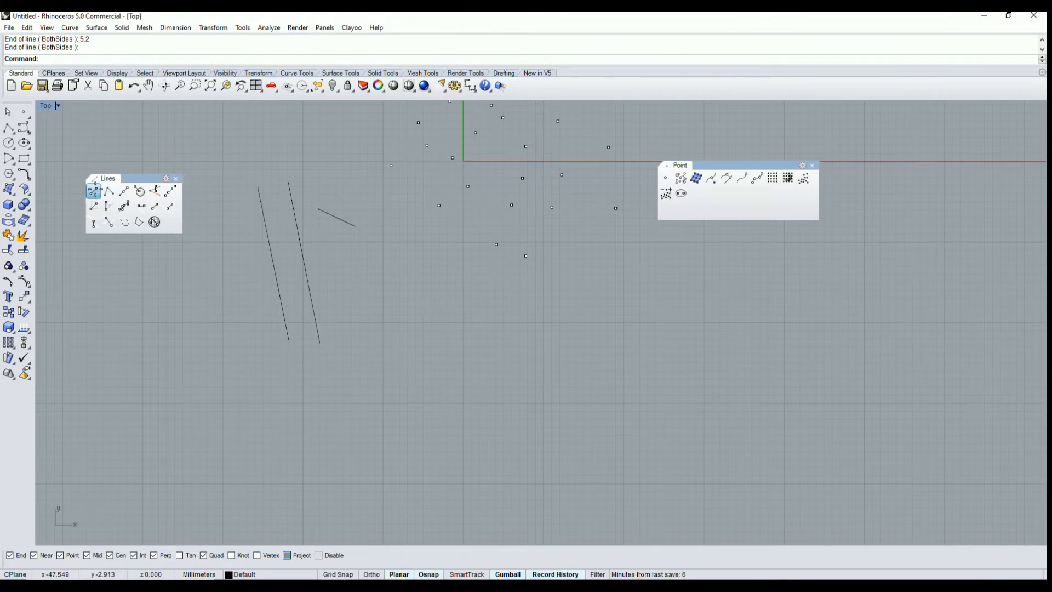
Step: Draw a 10 mm line rising diagonally toward the lowest points, below the 5.2 mm line
click(95, 192)
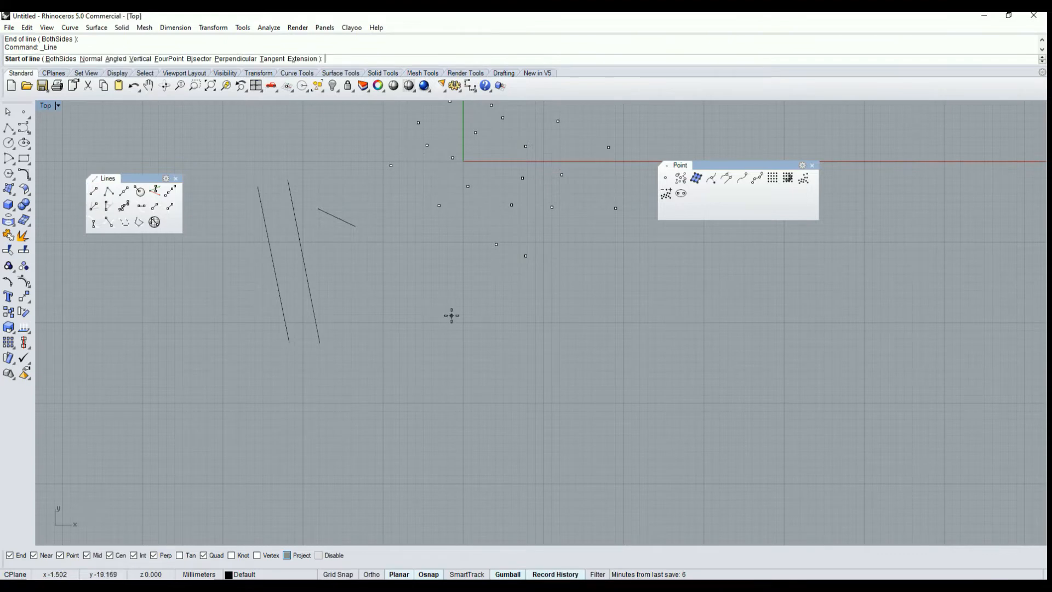
click(385, 303)
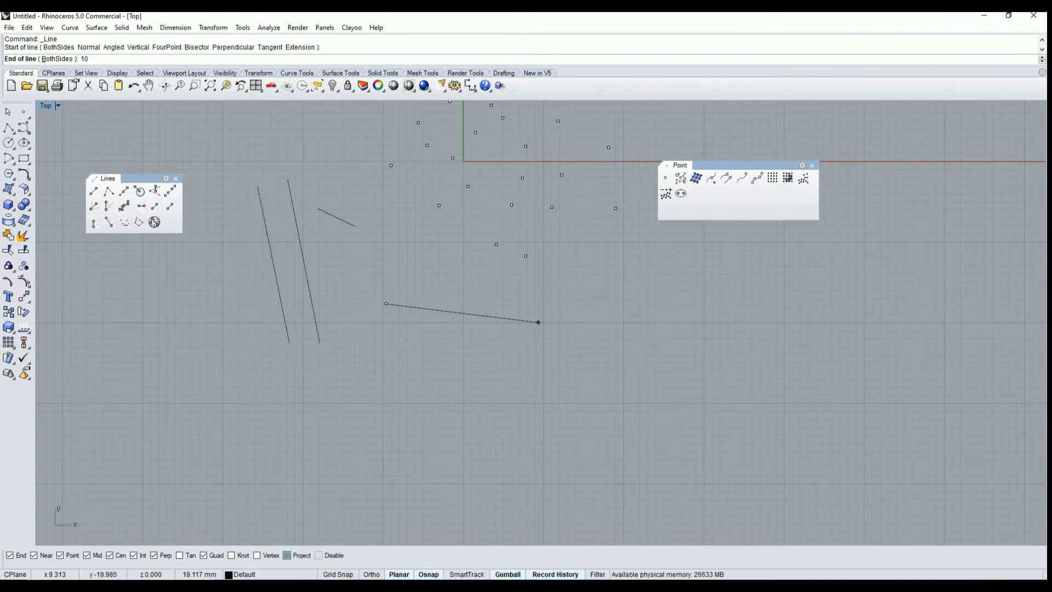
key(Return)
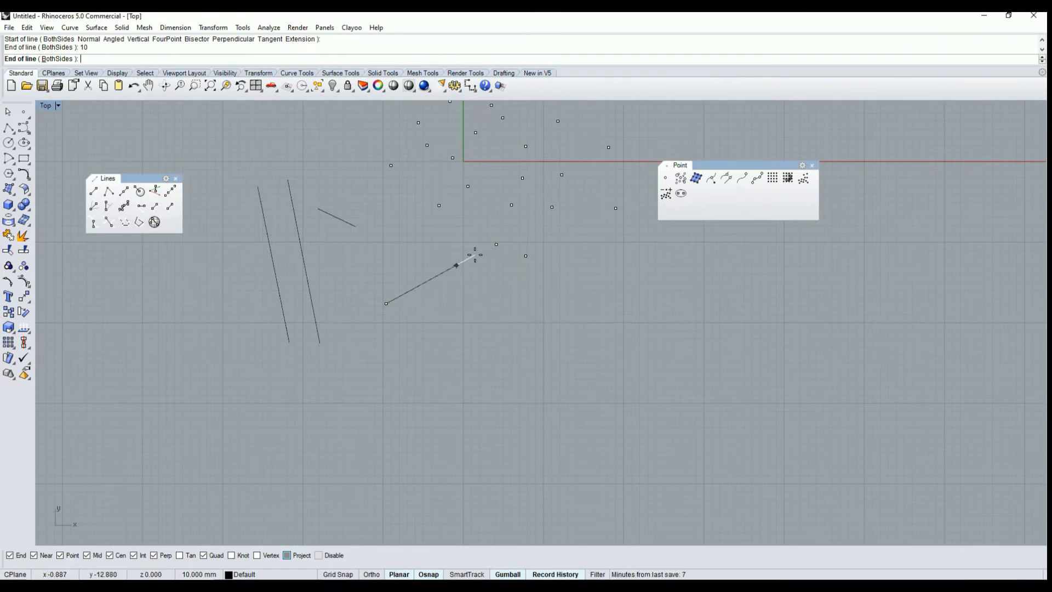
click(450, 273)
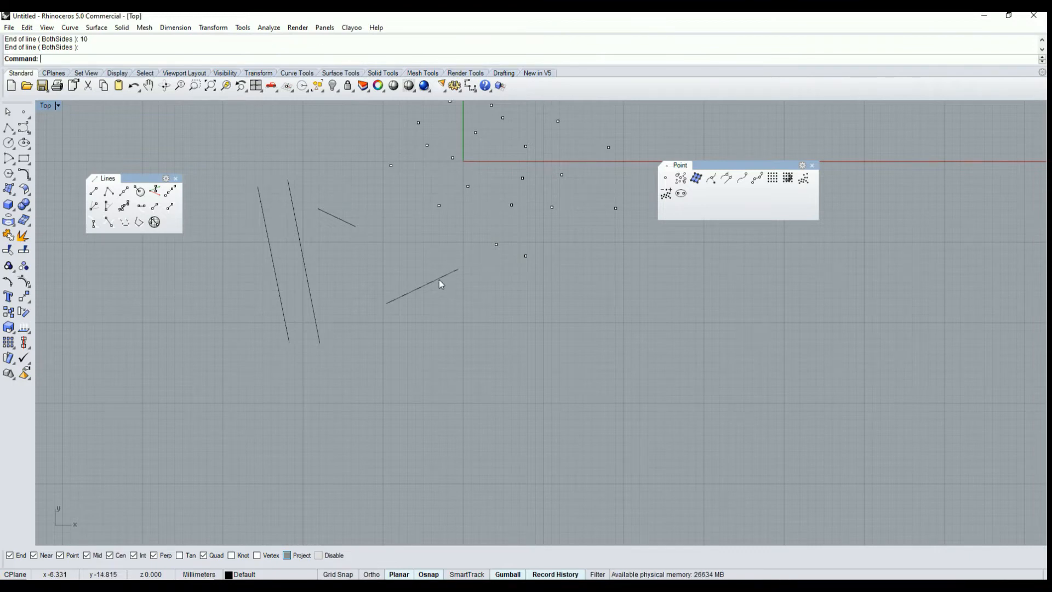
Step: Draw a 10 mm horizontal line below the rising diagonal line, comparing its direction with Ortho on and off and finishing with Ortho on
click(93, 191)
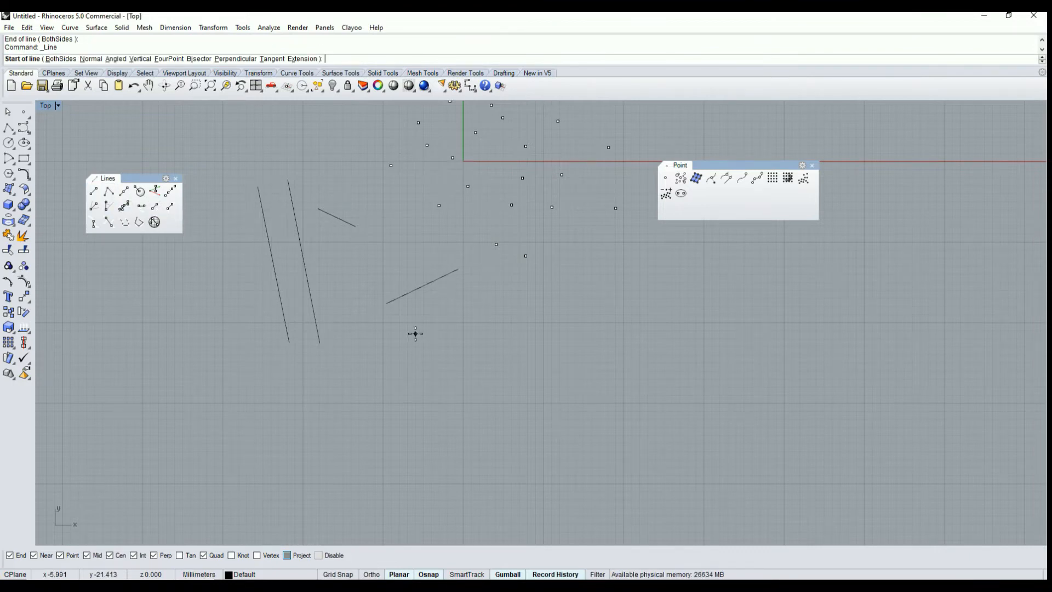
click(405, 331)
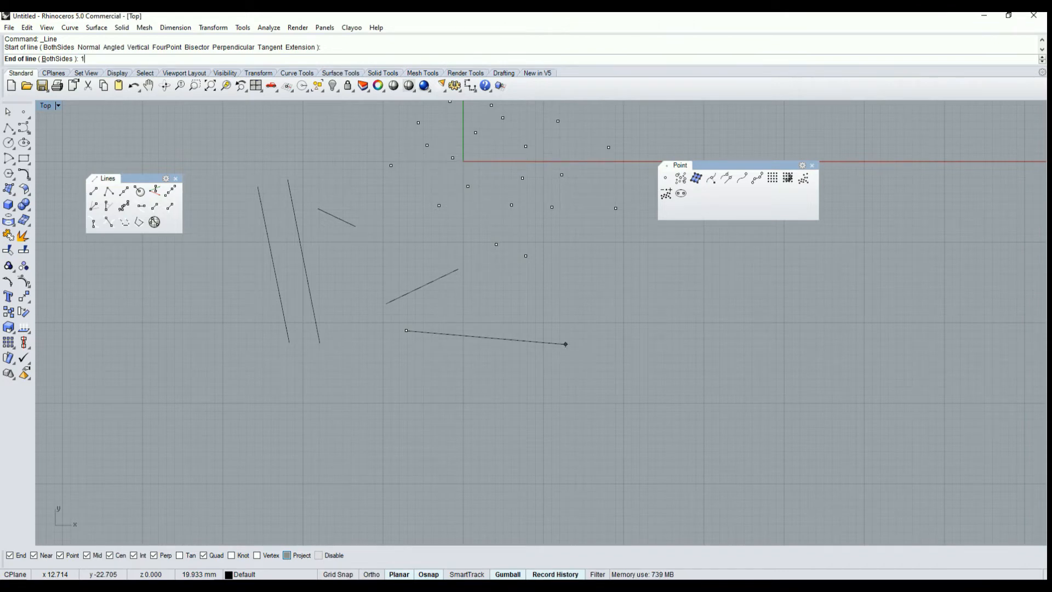
text(10)
key(Return)
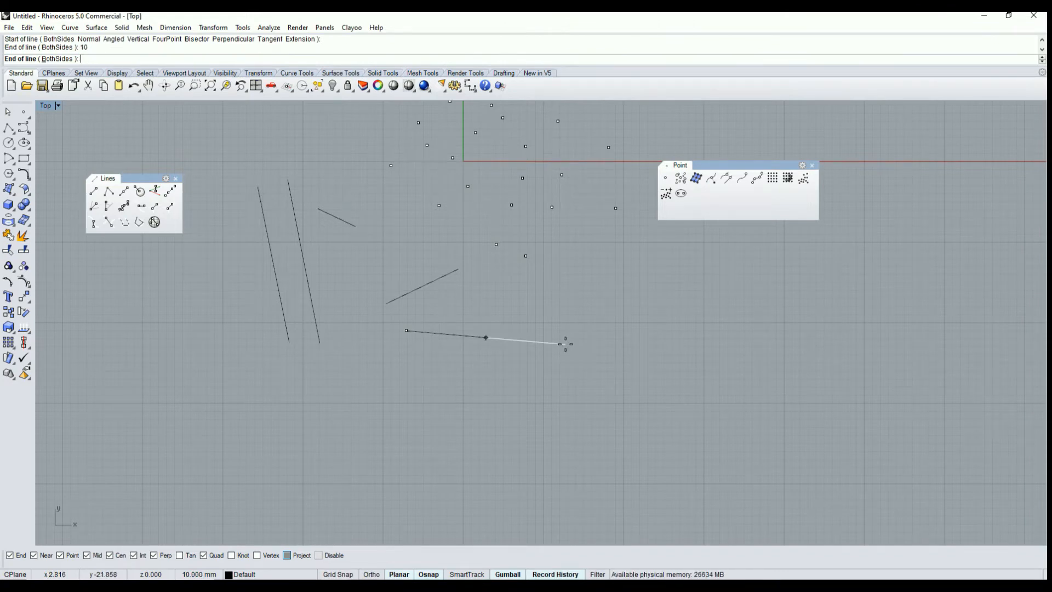
click(372, 574)
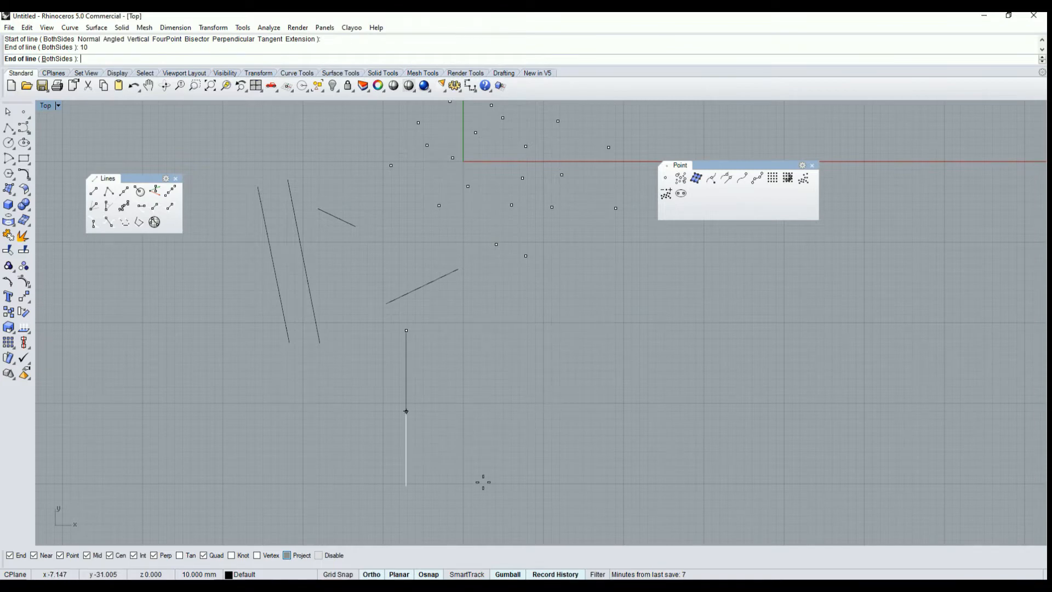
click(372, 574)
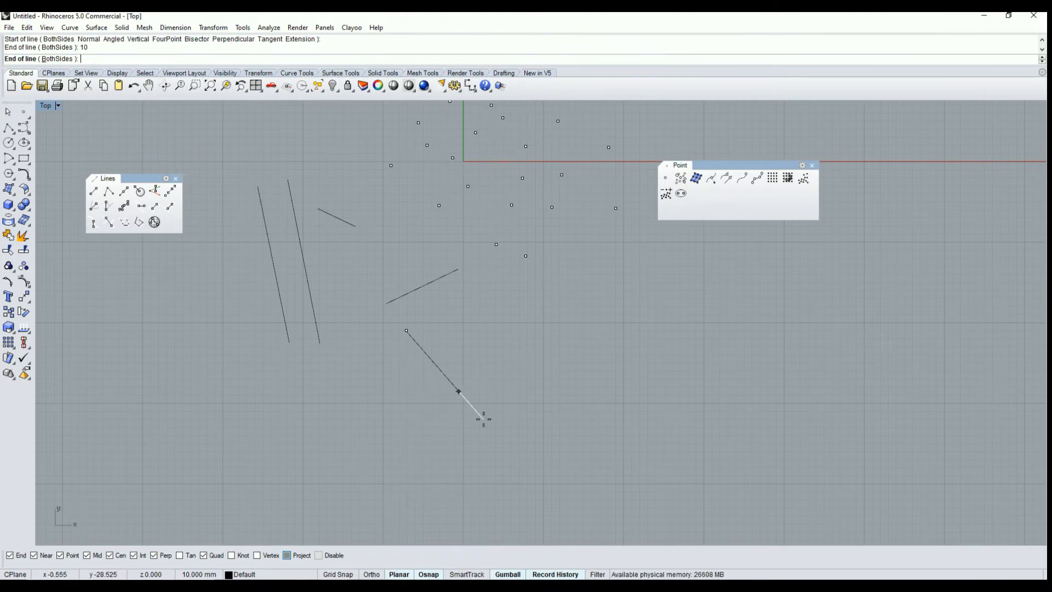
click(371, 574)
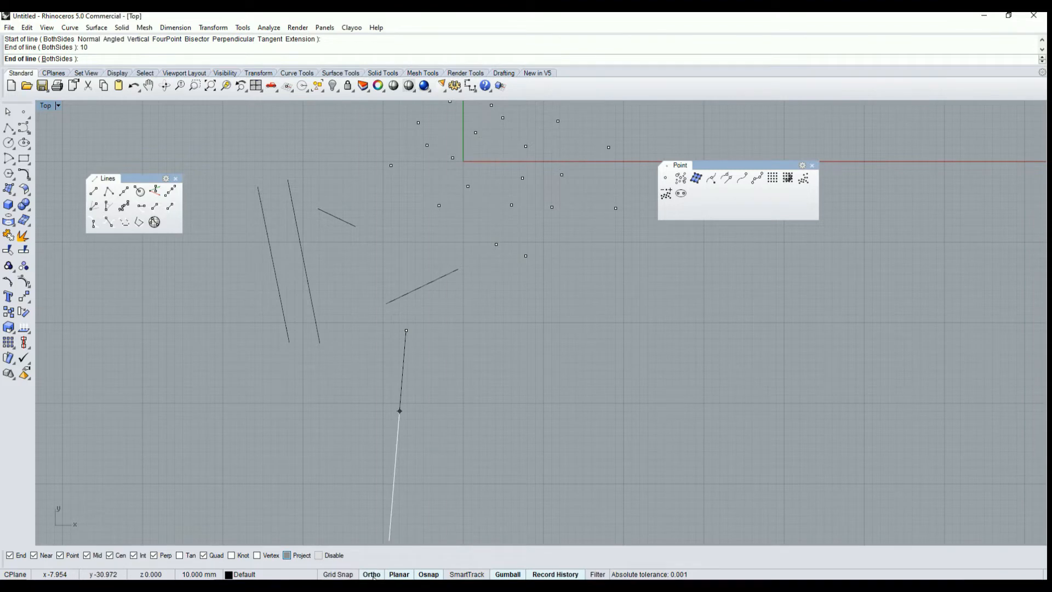
click(488, 351)
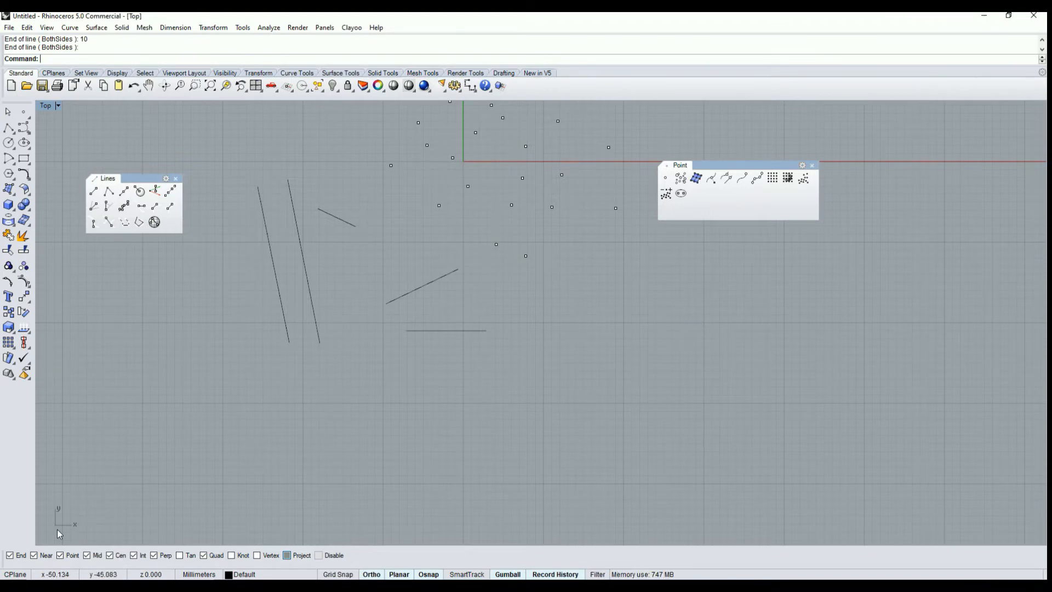
Step: Turn off the End, Near, Point, Mid, Cen, Int and Quad object snaps
click(21, 556)
click(62, 555)
click(34, 556)
click(87, 556)
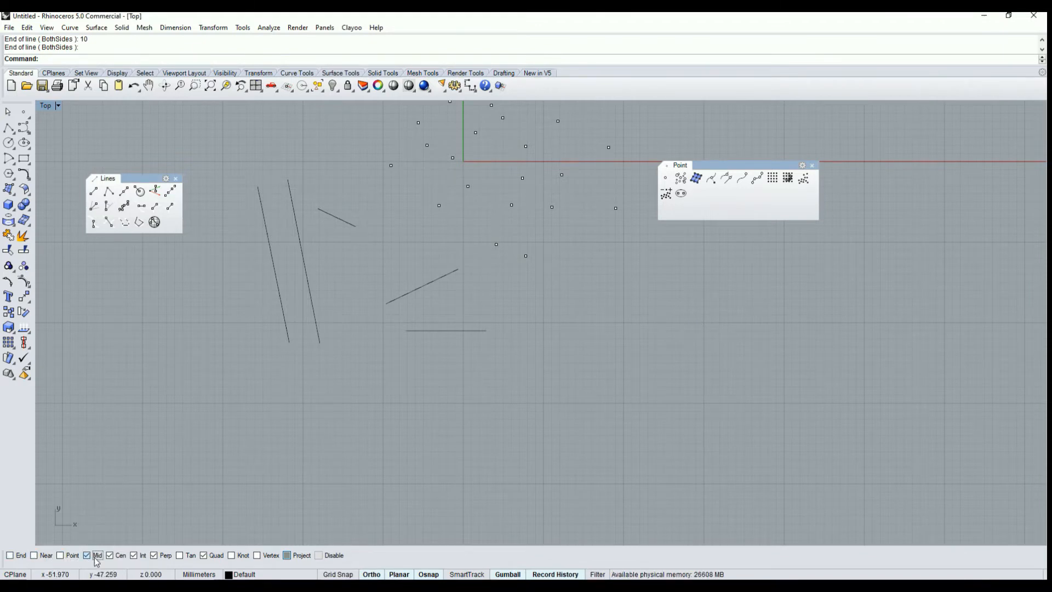
click(110, 556)
click(202, 556)
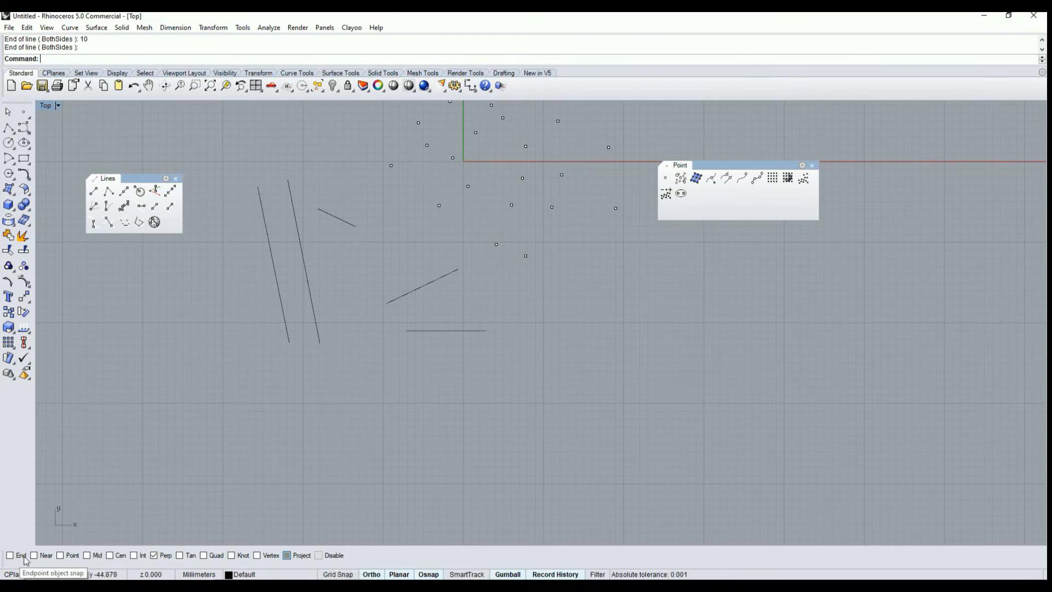
Step: Draw a one-segment polyline about 3.9 mm long by eye between the upper ends of the two long lines, with End snap and Ortho off
click(25, 127)
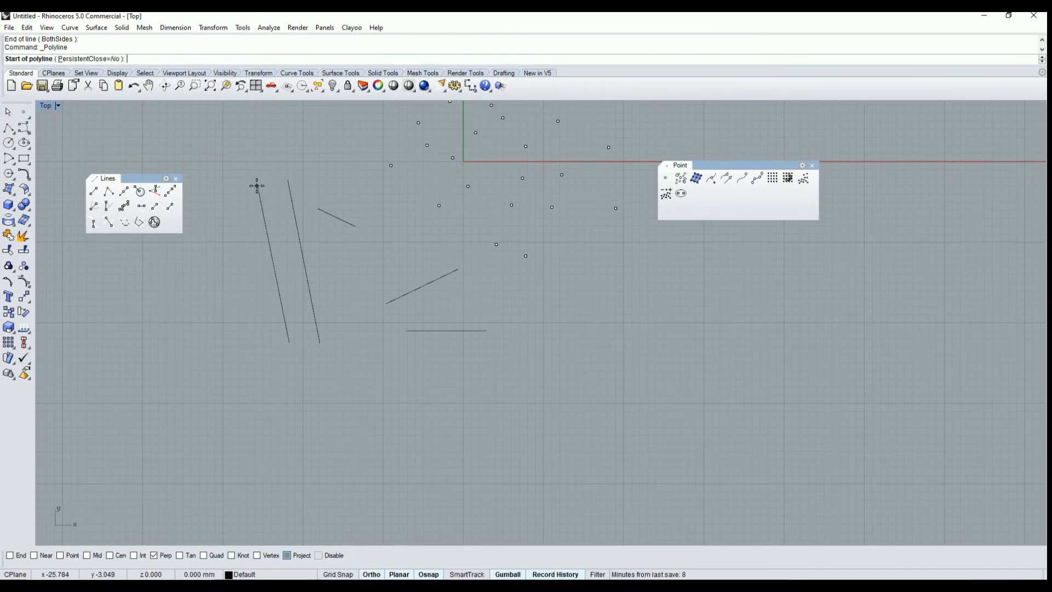
scroll(277, 179, up, 5)
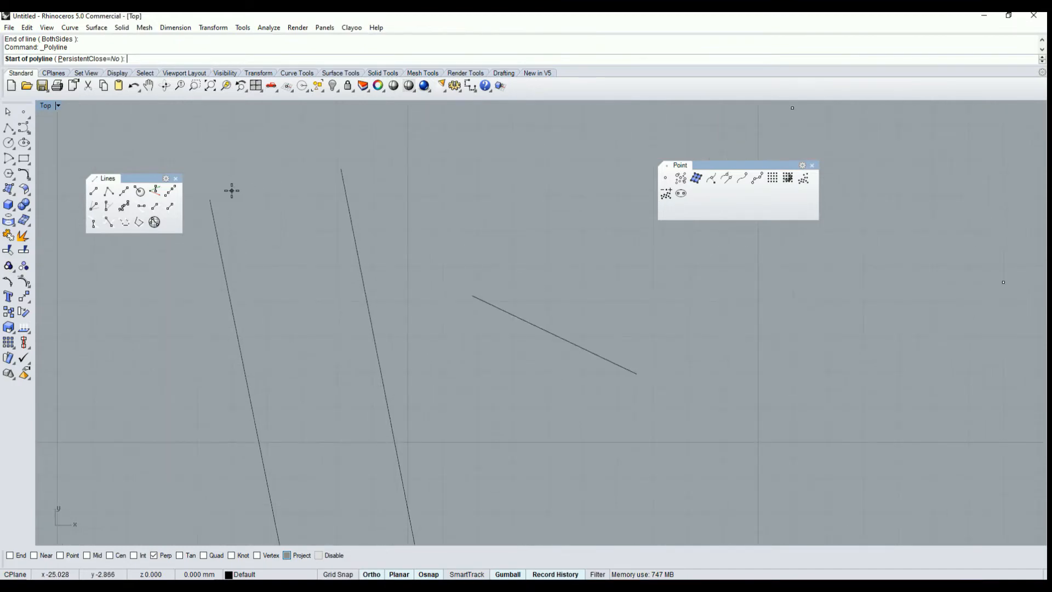
click(210, 201)
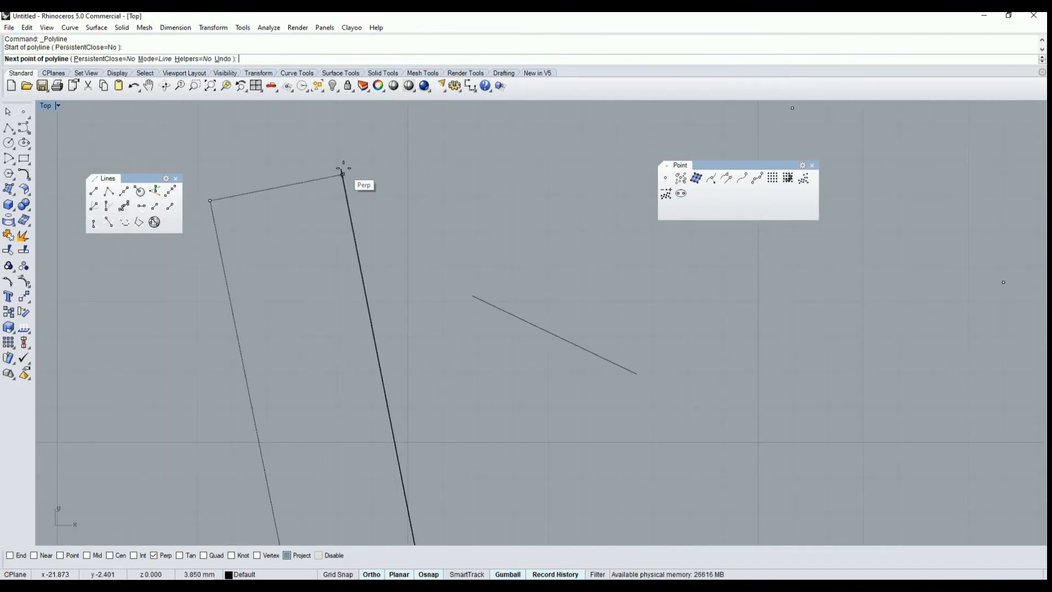
key(F8)
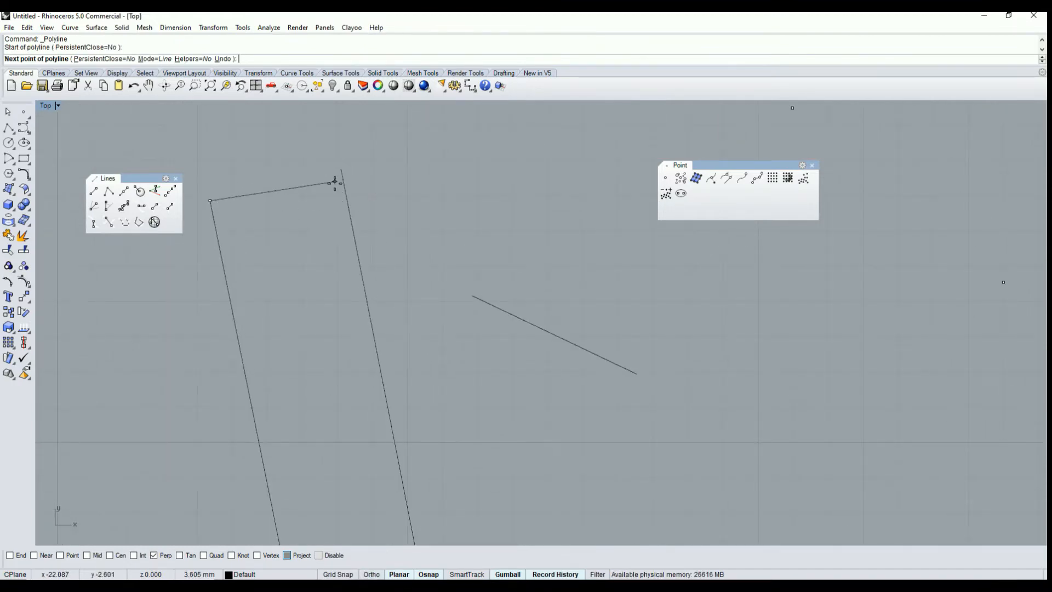
scroll(340, 167, up, 3)
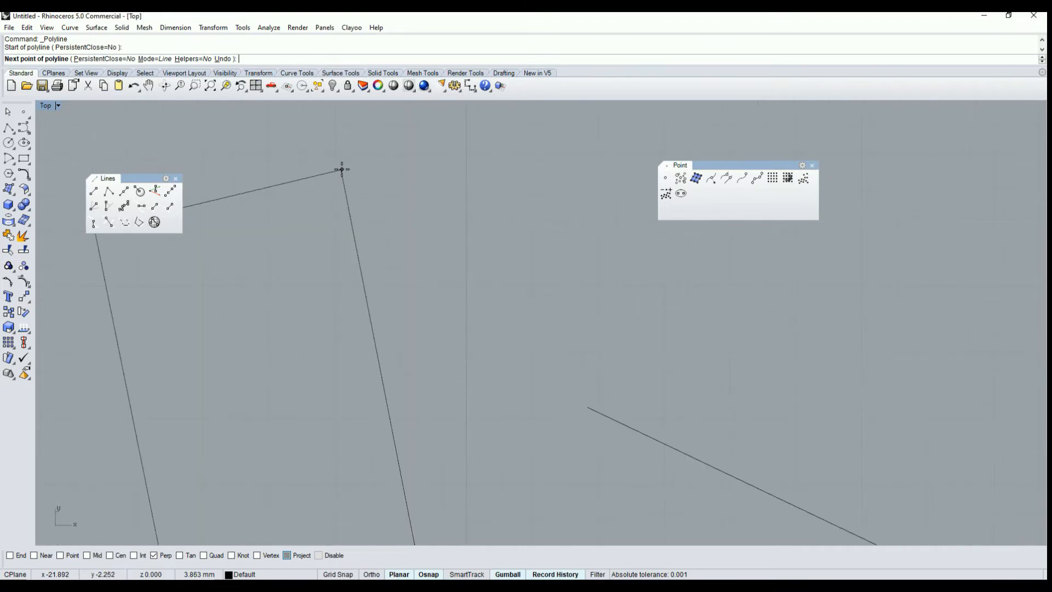
click(342, 169)
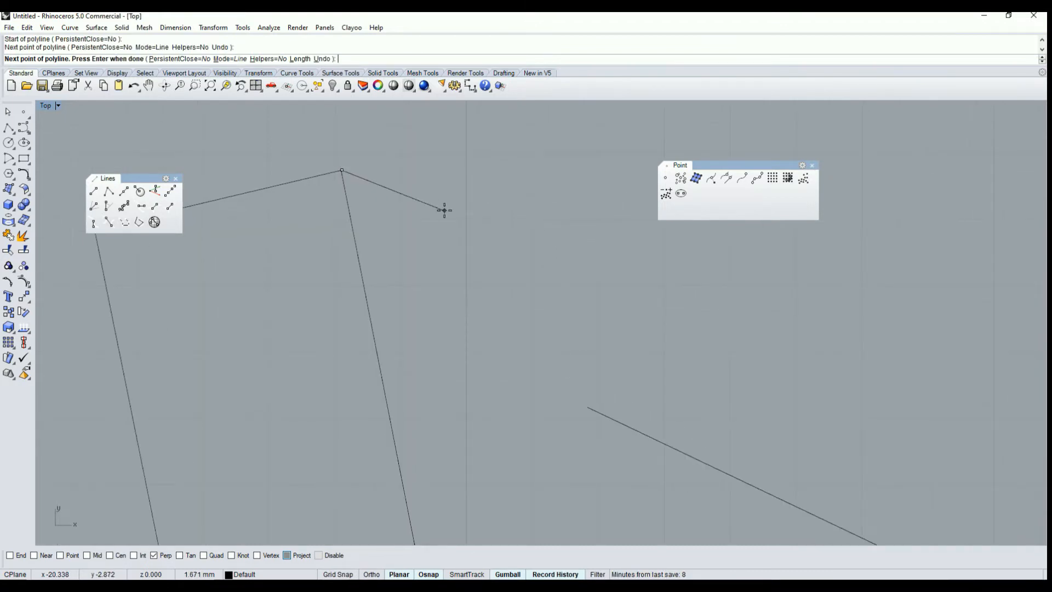
key(Return)
scroll(455, 214, down, 3)
scroll(416, 208, up, 4)
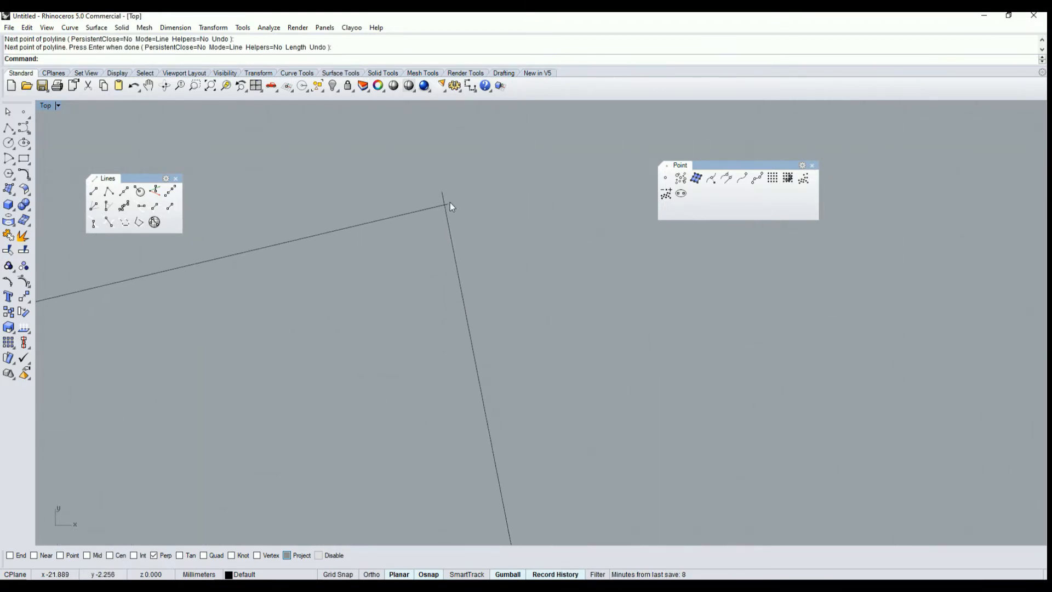
scroll(439, 210, down, 5)
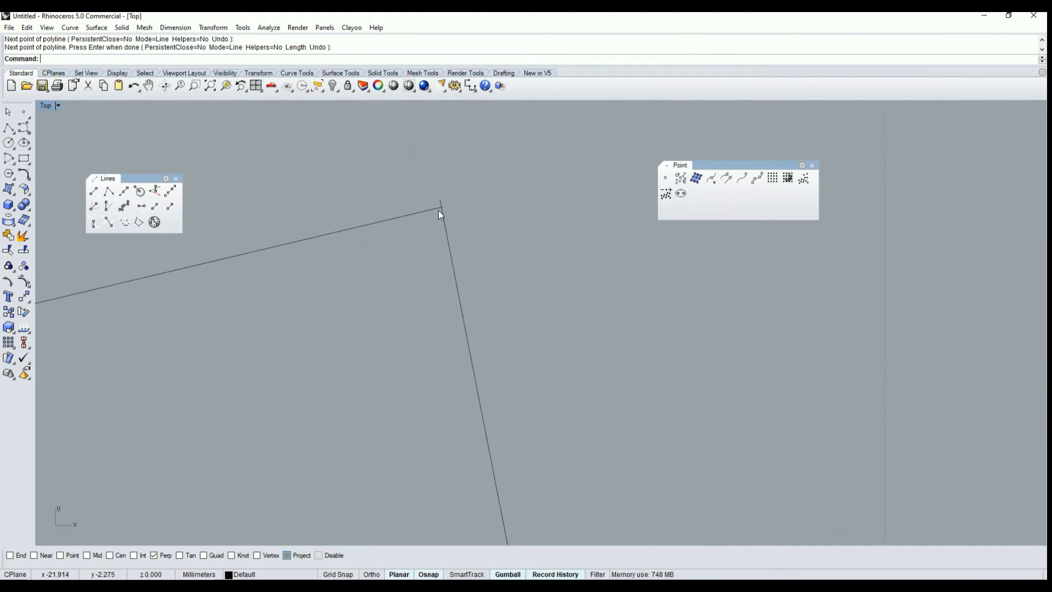
scroll(468, 362, up, 3)
scroll(464, 383, up, 3)
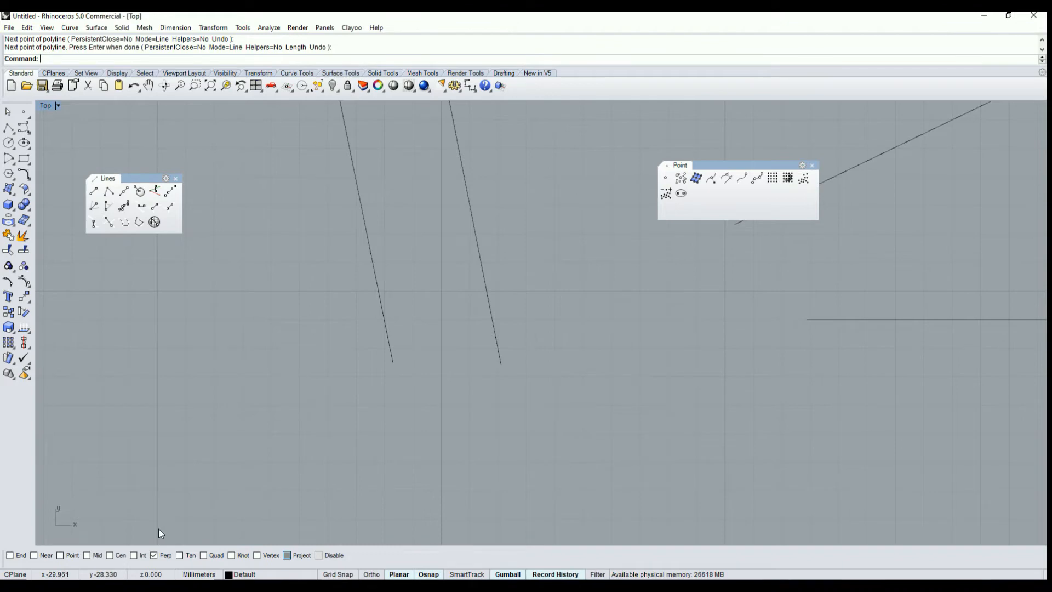
Step: Turn on the End object snap and draw a line connecting the lower endpoints of the two long lines
click(93, 192)
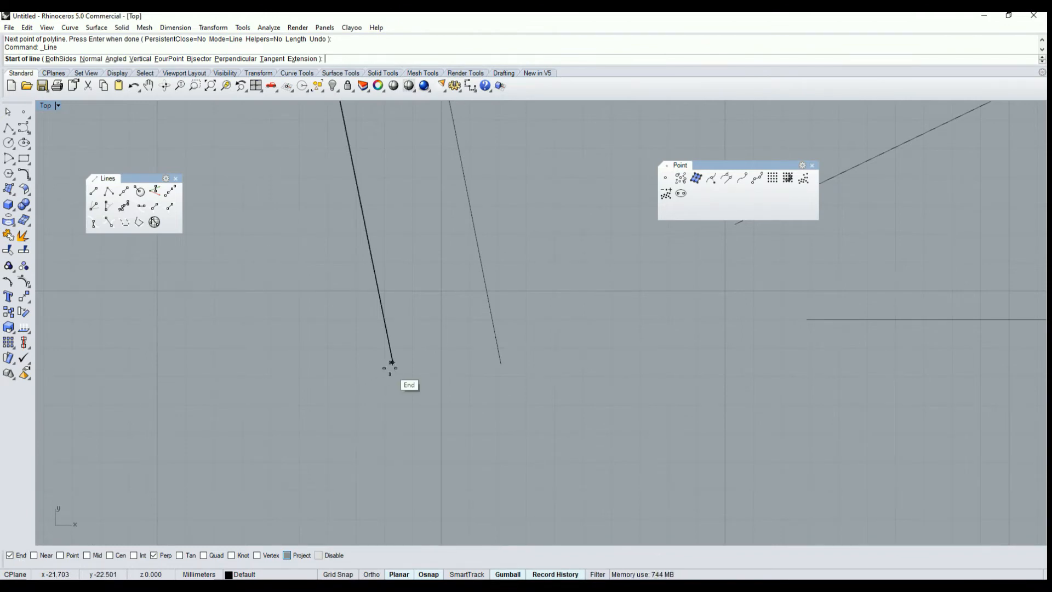
click(392, 361)
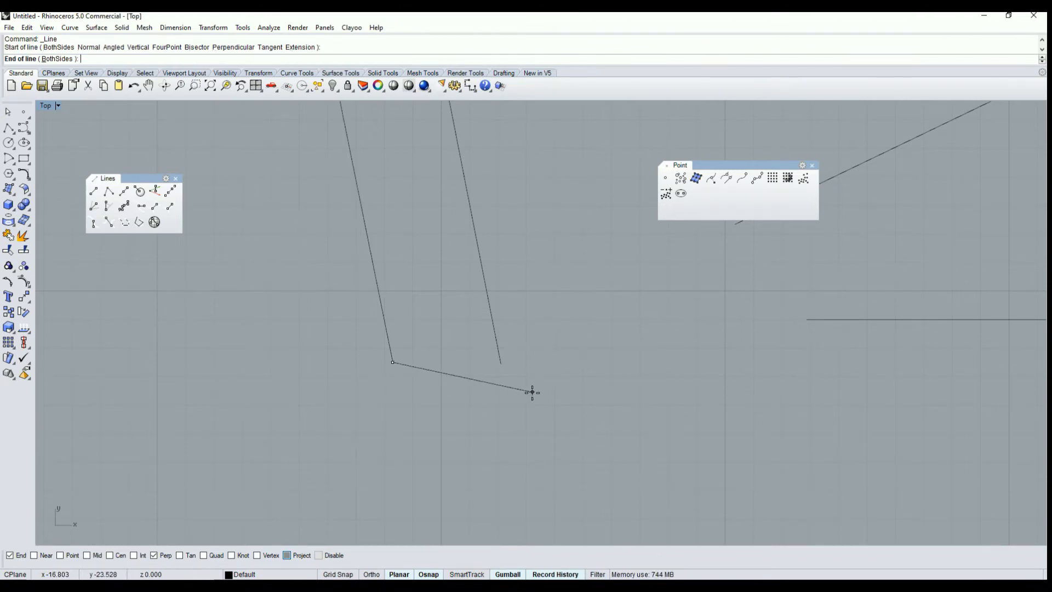
click(502, 364)
scroll(503, 364, up, 10)
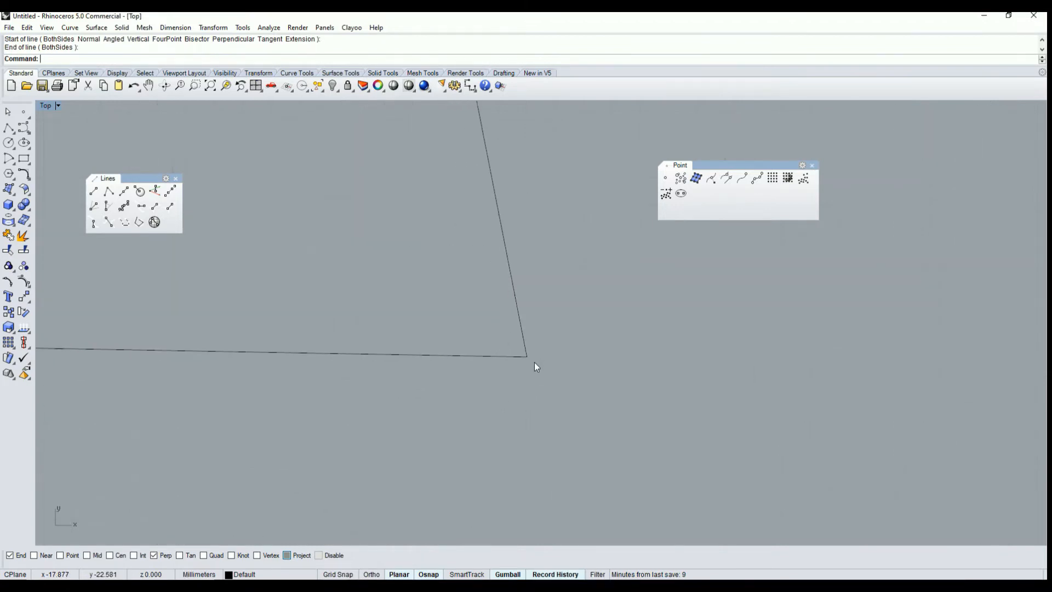
scroll(531, 363, down, 8)
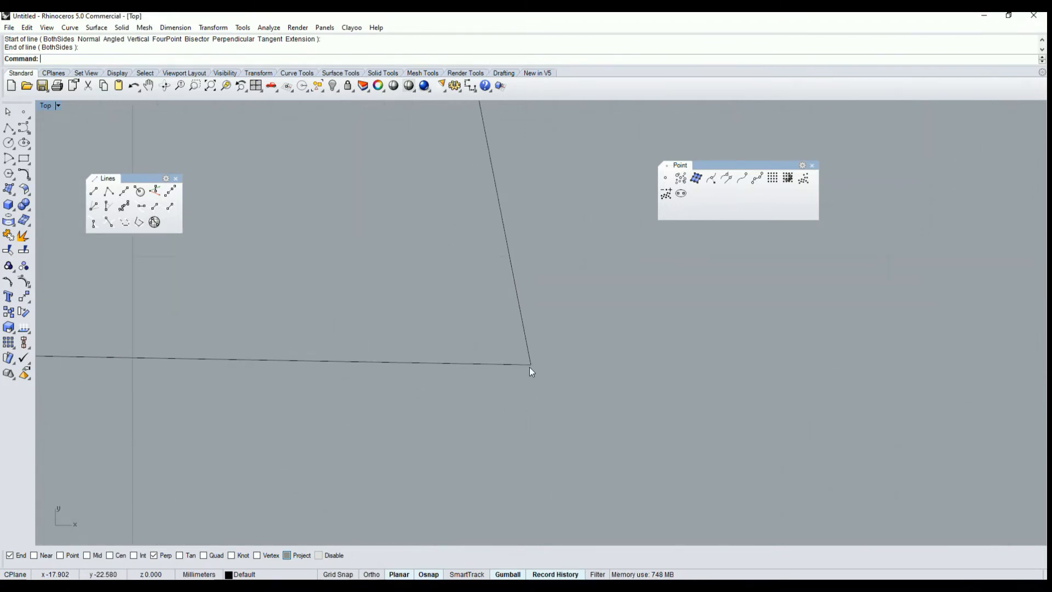
right_drag(527, 360, 447, 389)
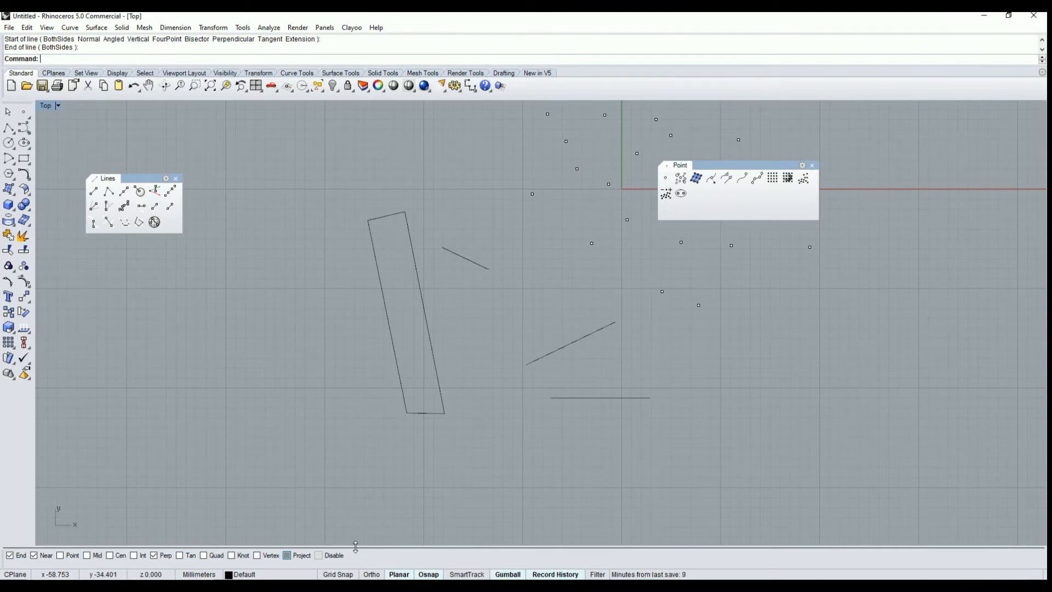
Step: With Near snap on and Perp turned off, draw a line about 3.8 mm long across the lower part of the two long lines
click(94, 191)
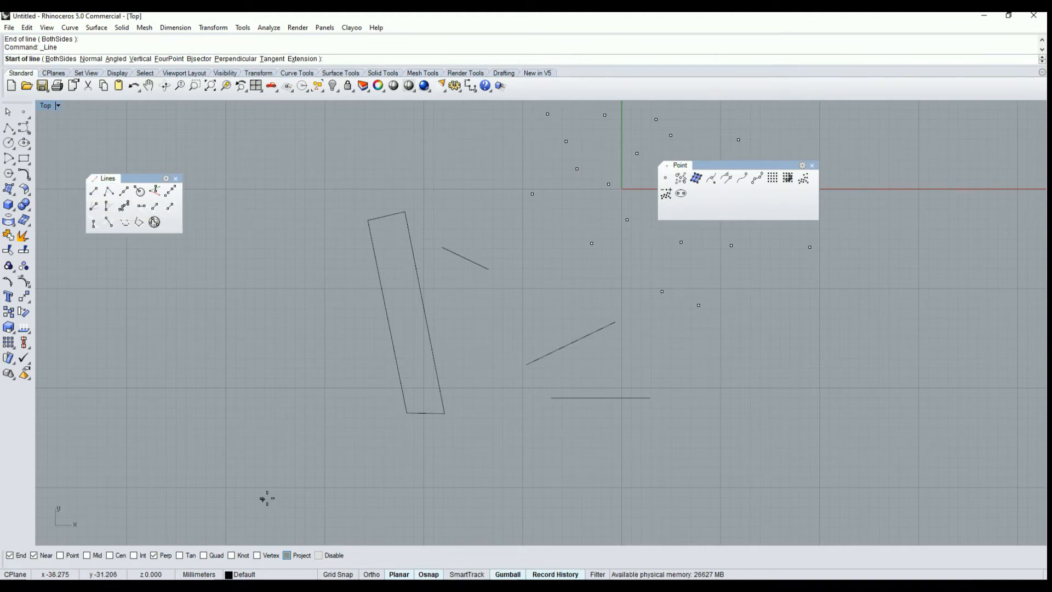
click(390, 339)
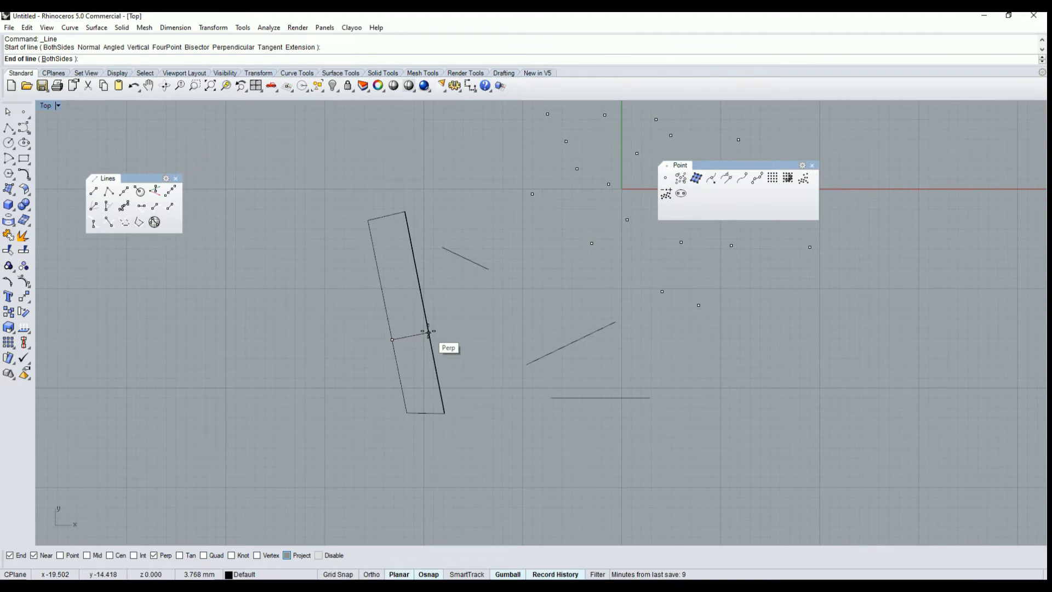
click(159, 555)
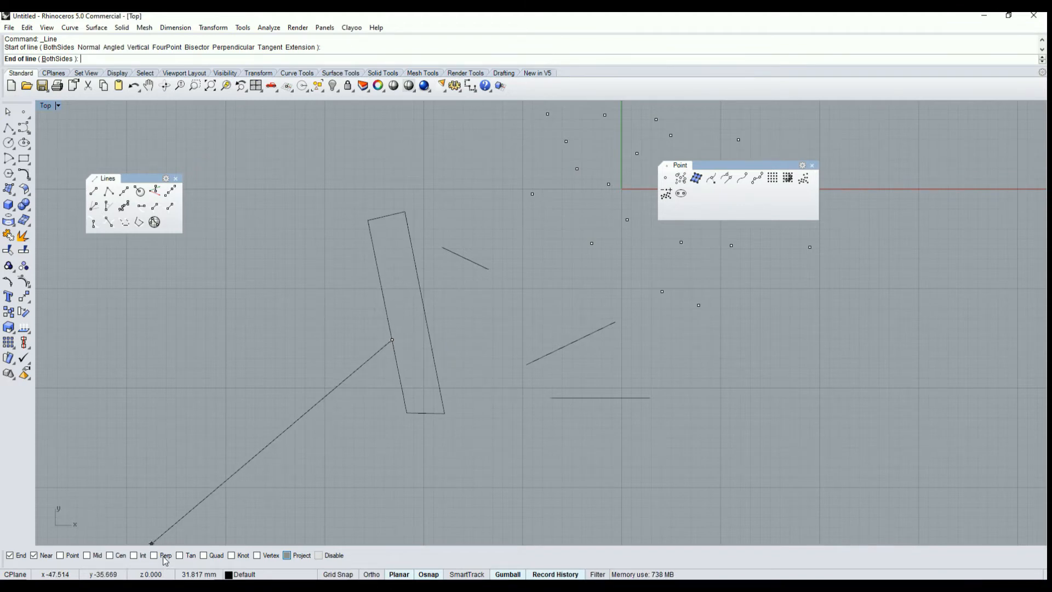
click(429, 330)
Step: Examine where both ends of the new crossing line meet the two long lines
scroll(392, 340, up, 15)
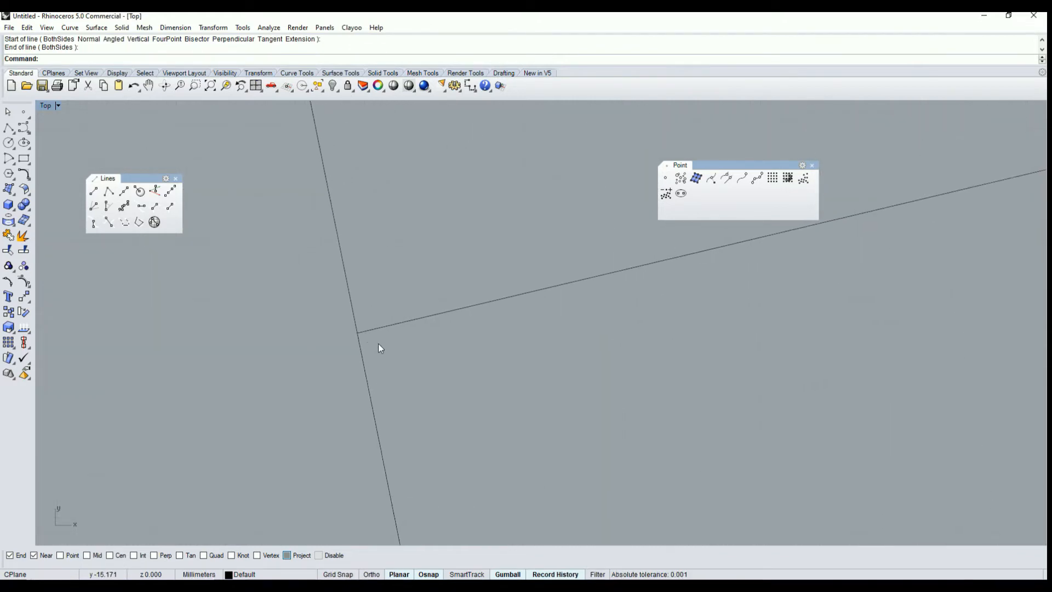
scroll(378, 343, down, 4)
right_drag(420, 344, 283, 346)
scroll(274, 348, down, 4)
scroll(257, 351, up, 2)
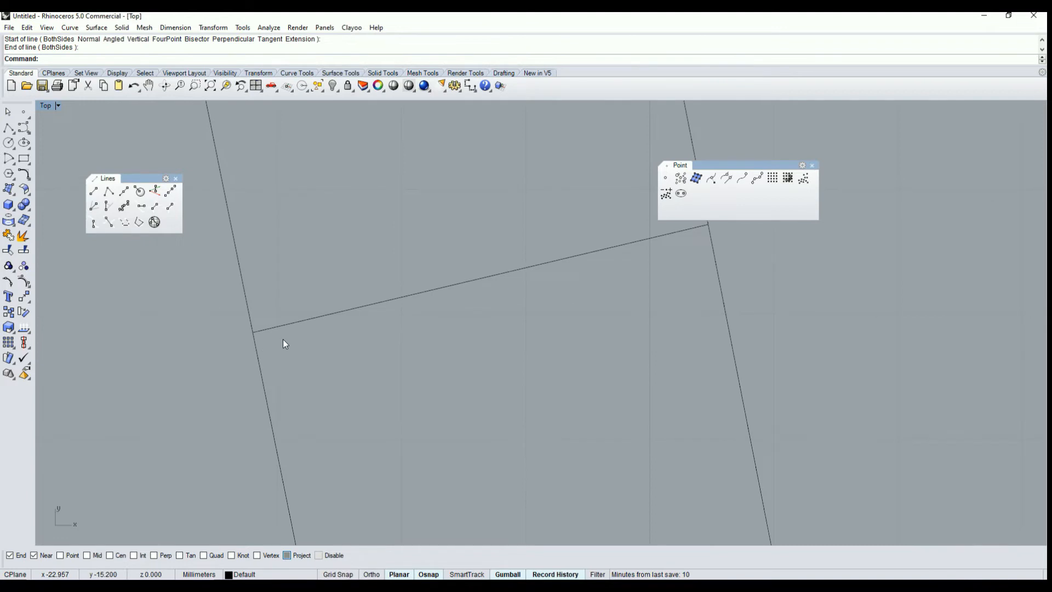
scroll(274, 339, down, 5)
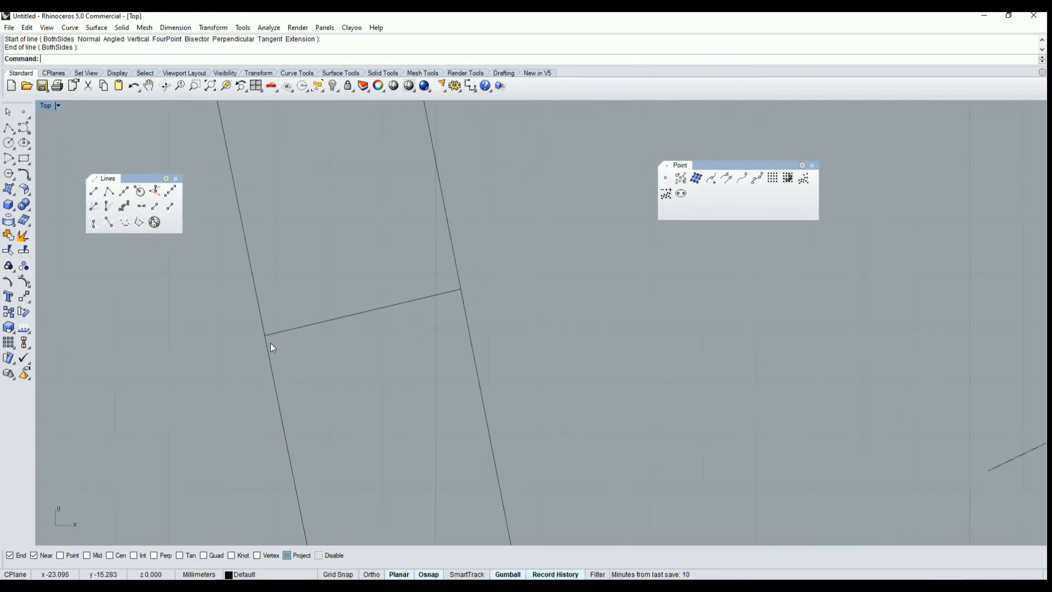
click(267, 344)
click(467, 307)
click(538, 315)
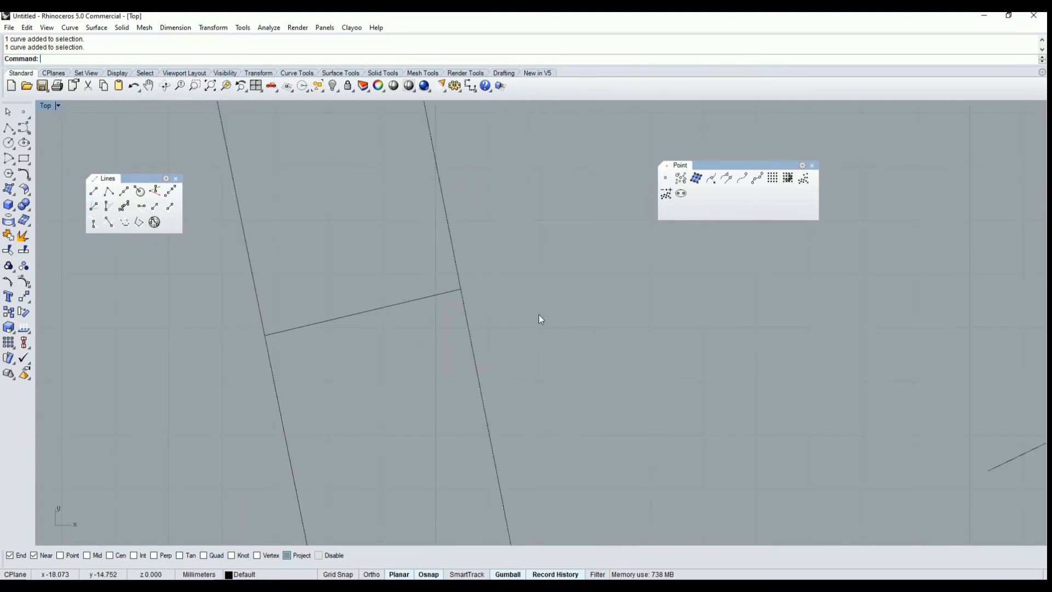
Step: Turn off the Near snap and draw a second crossing line about 3.8 mm long by eye, just below the first one
click(93, 191)
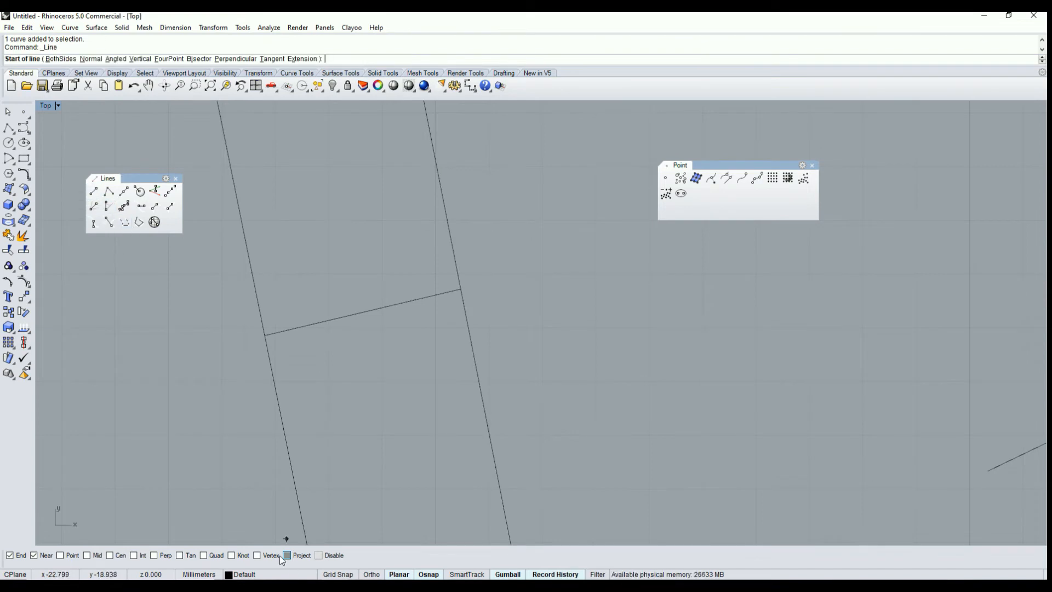
click(48, 557)
scroll(275, 378, up, 5)
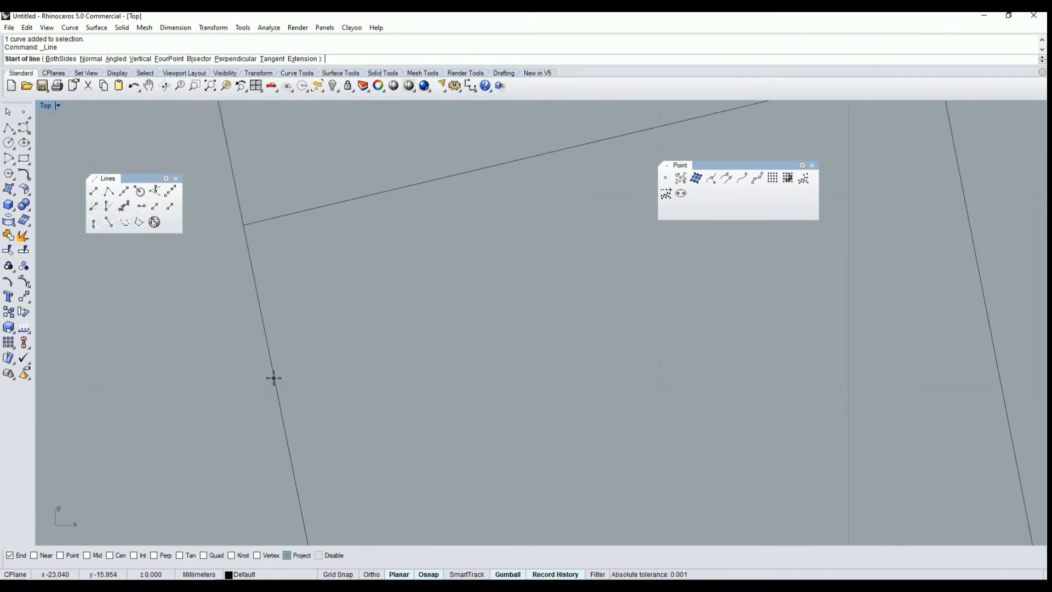
click(274, 378)
scroll(296, 372, down, 8)
scroll(340, 364, up, 4)
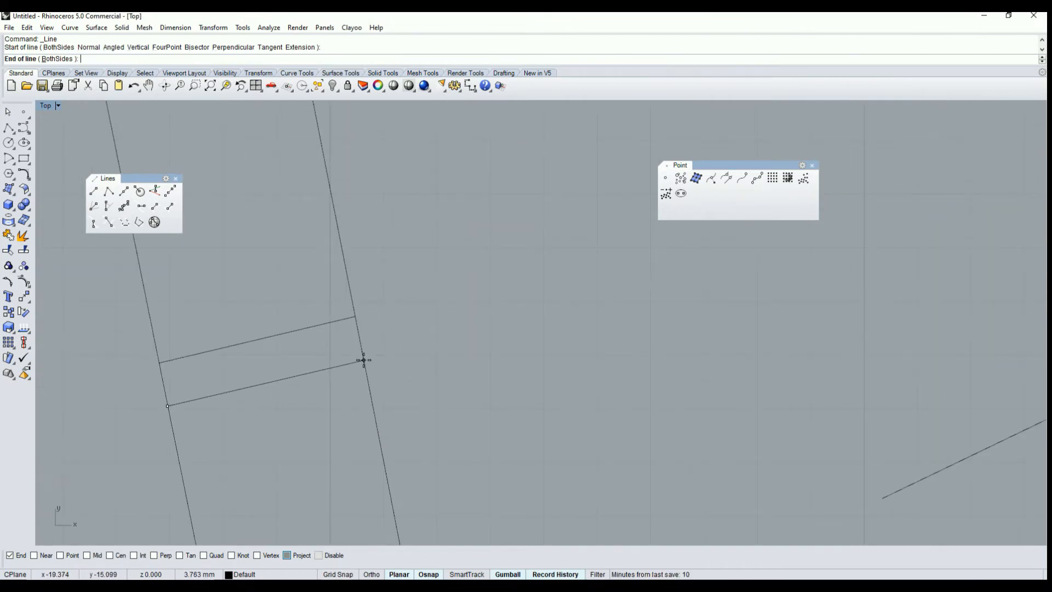
click(363, 359)
Step: Examine both ends of the crossing line drawn without Near snap for gaps or overshoots at the long lines
scroll(367, 366, up, 4)
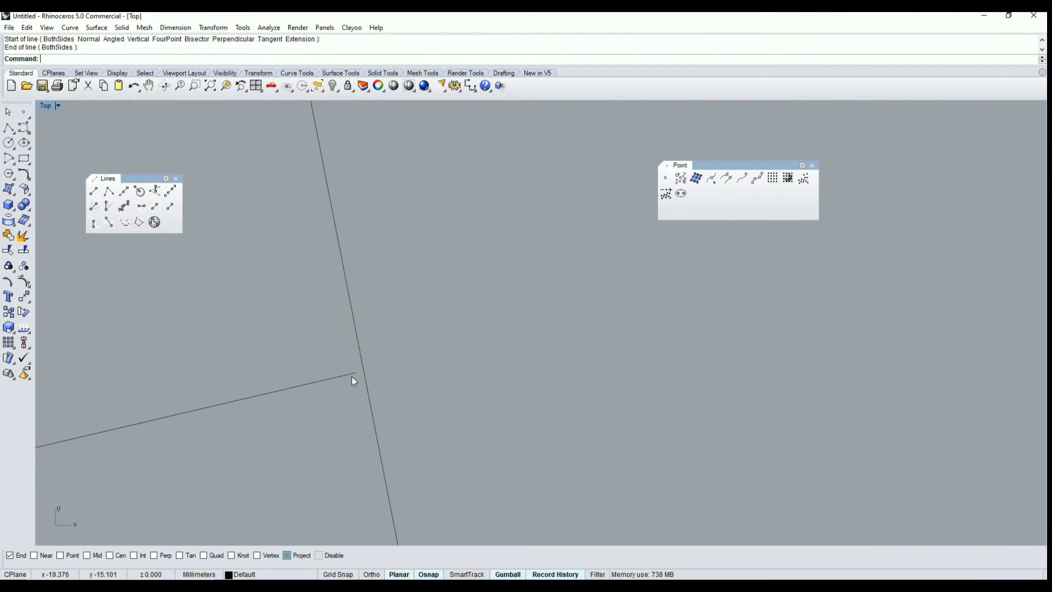
scroll(432, 371, down, 5)
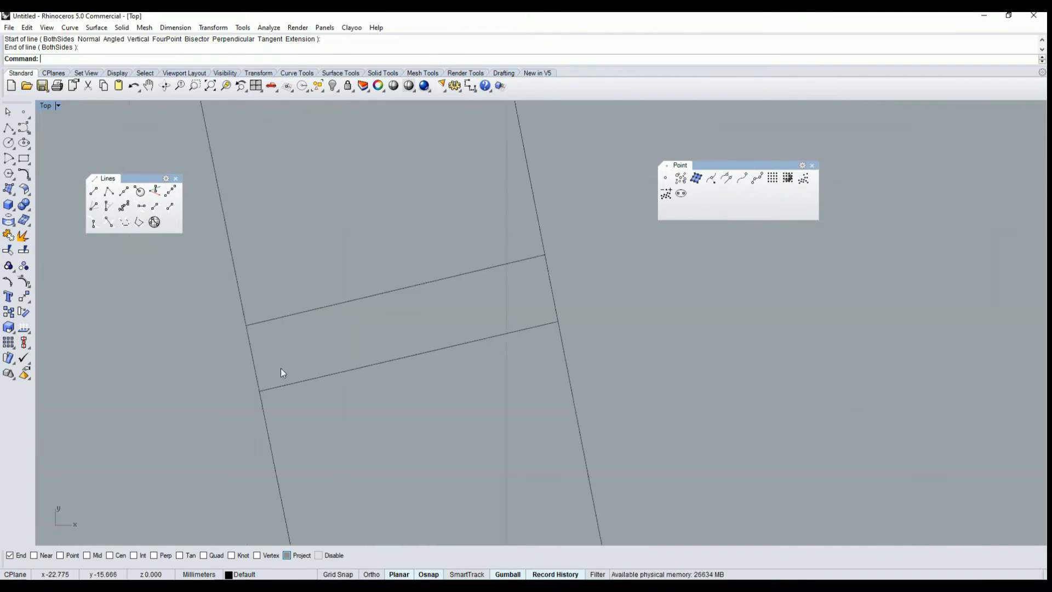
scroll(279, 378, up, 5)
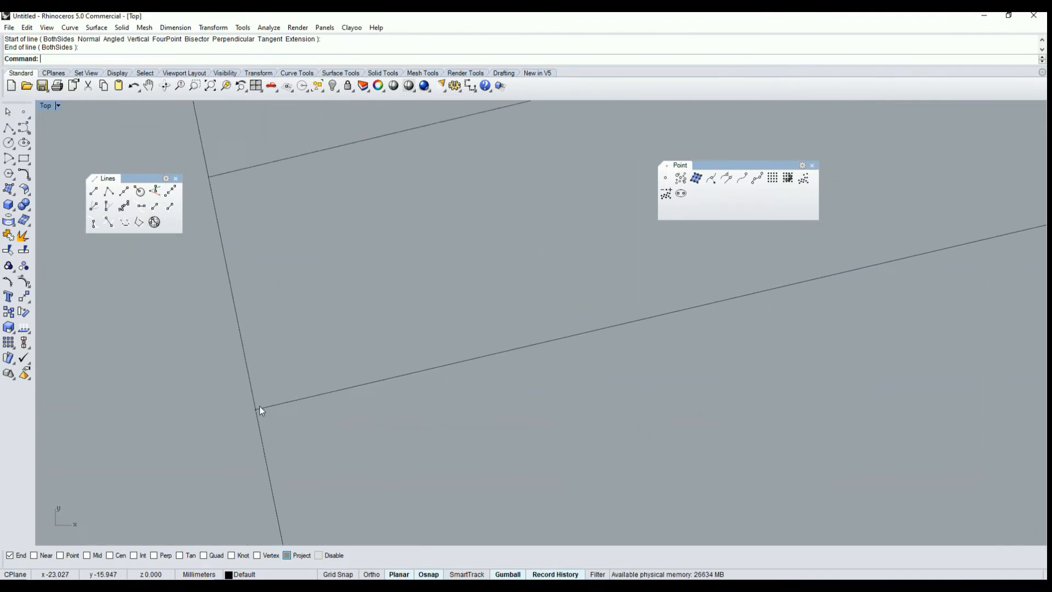
scroll(260, 407, down, 9)
scroll(422, 355, up, 4)
scroll(383, 367, down, 1)
mouse_move(293, 395)
right_down()
mouse_move(313, 350)
mouse_move(398, 289)
right_up()
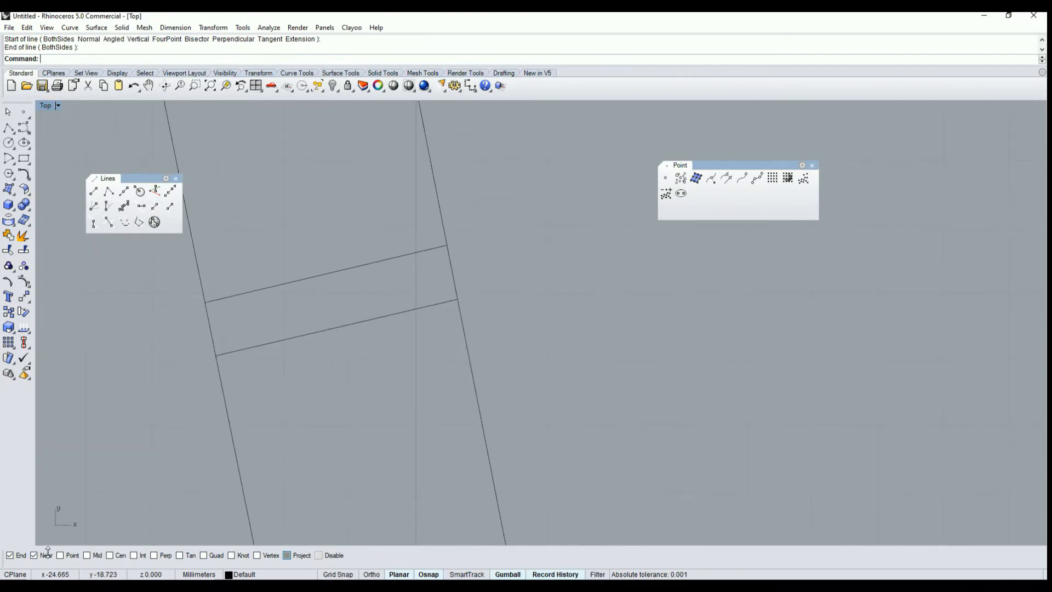
Step: With Near snap turned back on, draw a third crossing line between the long lines below the other two and inspect its end
click(93, 190)
click(225, 405)
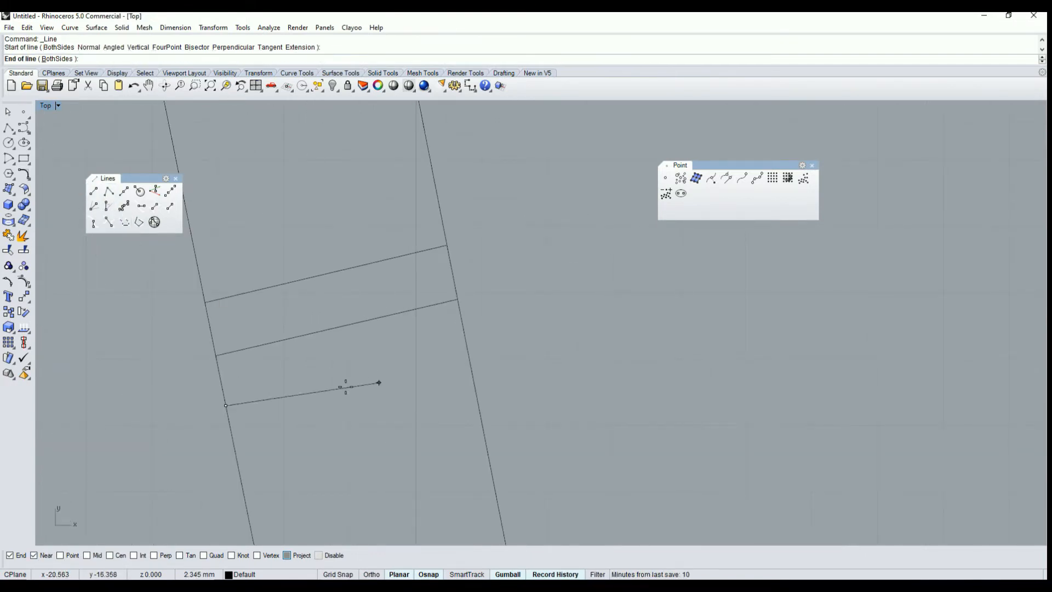
click(467, 349)
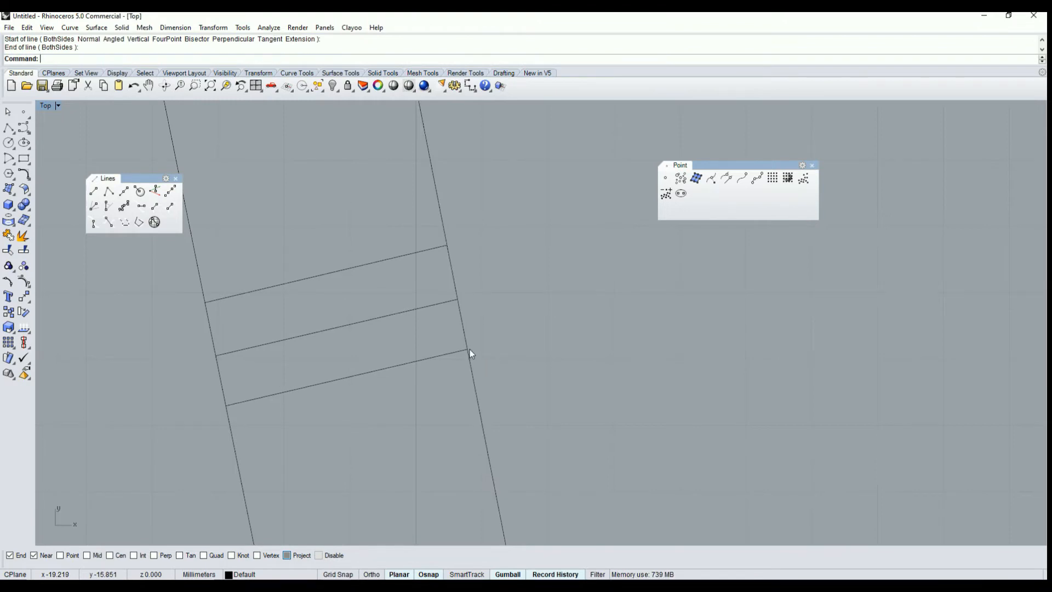
scroll(483, 350, down, 5)
scroll(456, 351, up, 10)
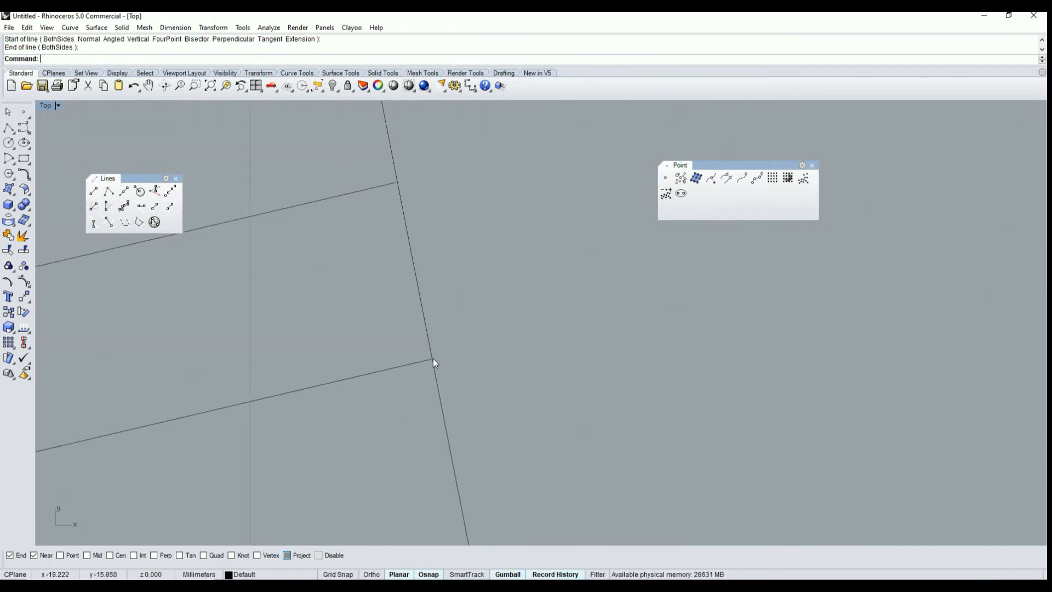
mouse_move(451, 354)
right_down()
mouse_move(465, 296)
mouse_move(453, 312)
mouse_move(458, 343)
right_up()
scroll(458, 344, down, 2)
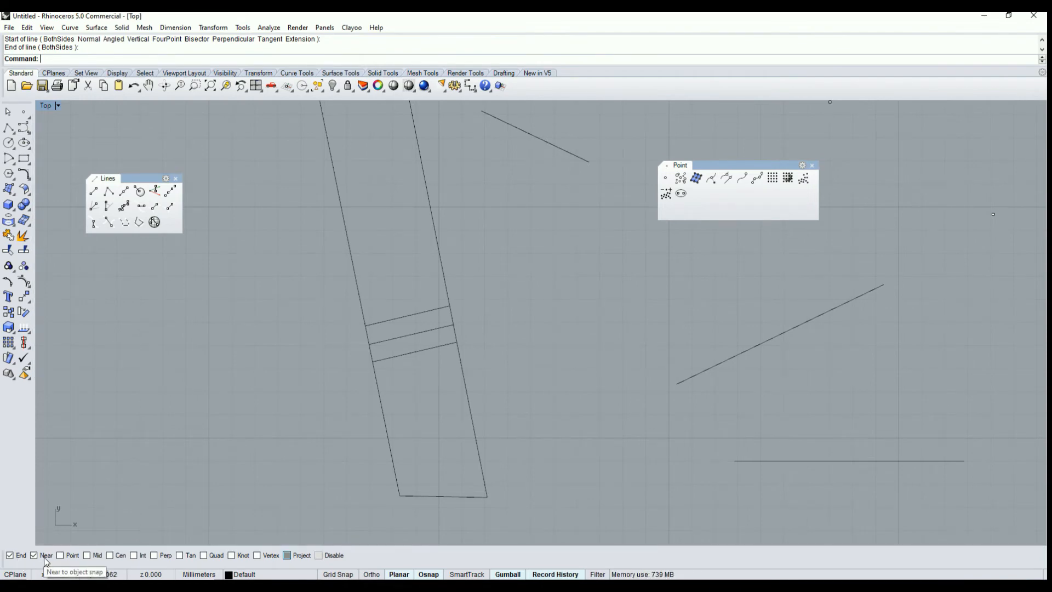
Step: Turn on the Point object snap for drawing between the scattered point objects
click(73, 555)
scroll(429, 318, down, 4)
scroll(420, 323, up, 4)
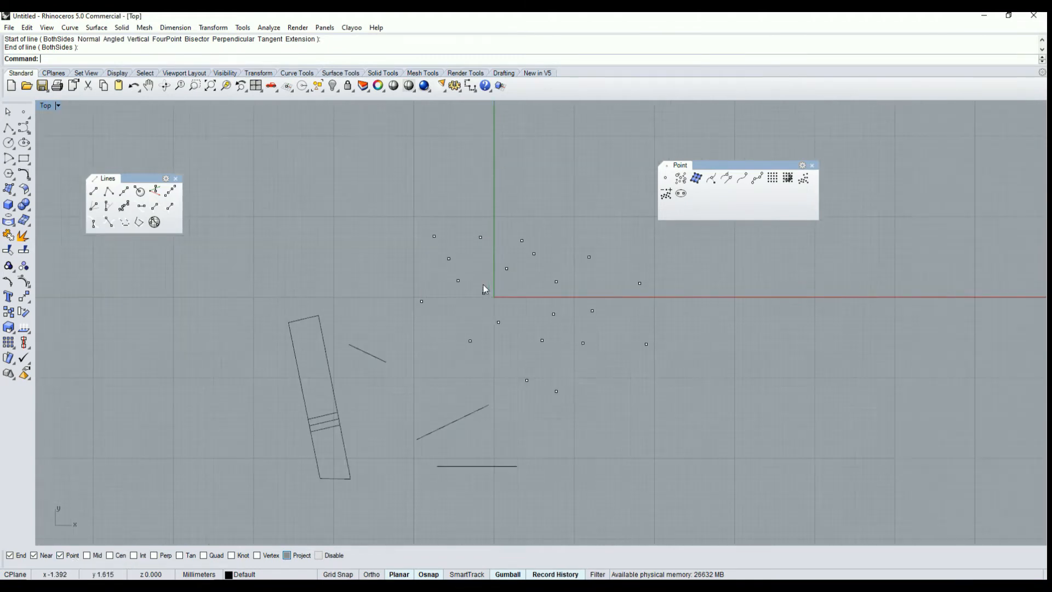
scroll(417, 329, down, 2)
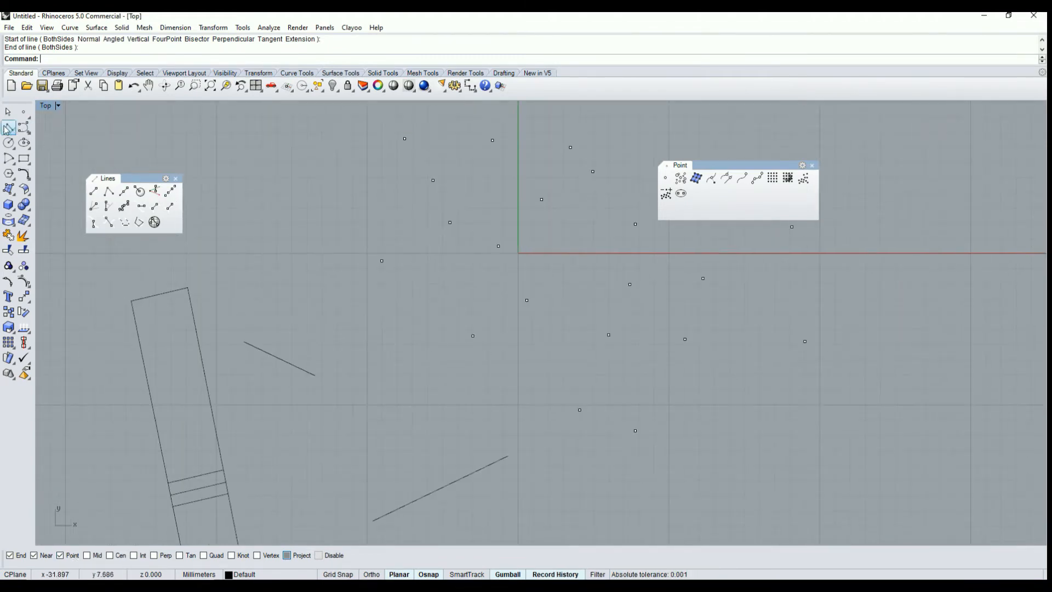
Step: Draw an open polyline snapped through nine of the scattered points, from the leftmost point over the upper ones and down past the x axis
click(109, 191)
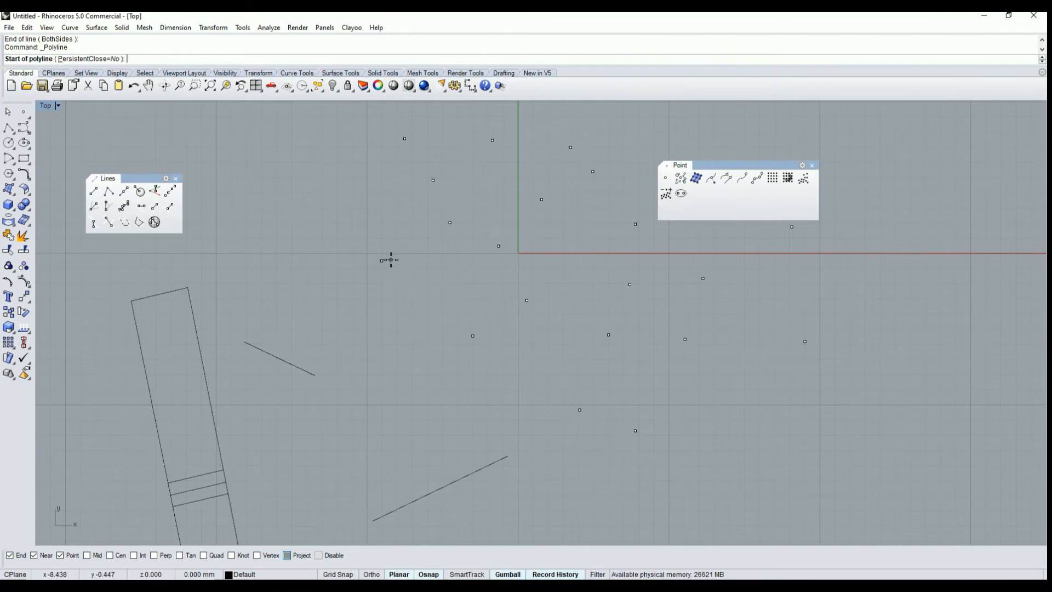
right_drag(382, 261, 362, 296)
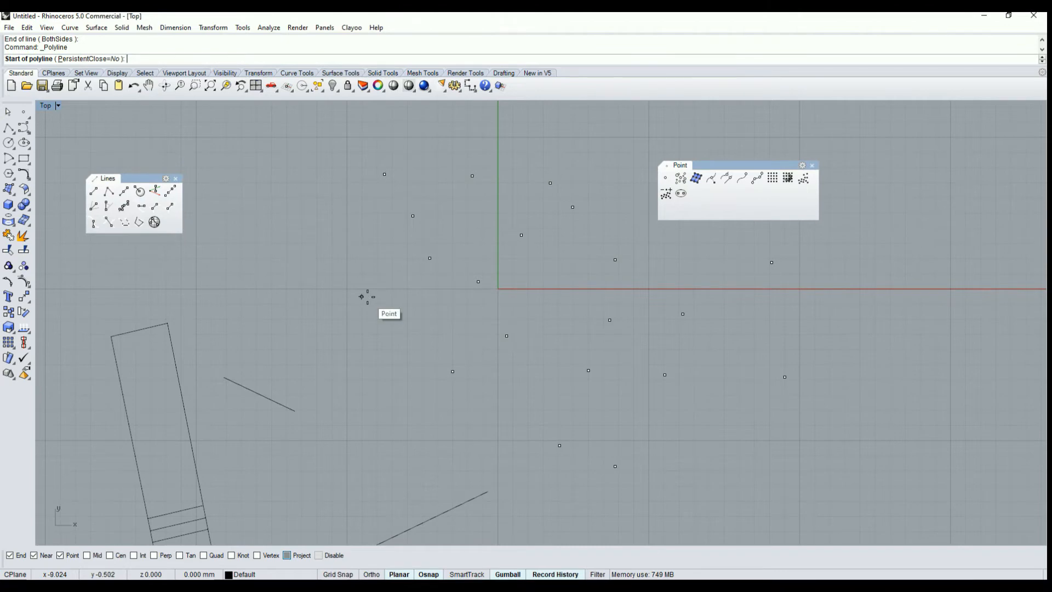
click(361, 296)
click(384, 174)
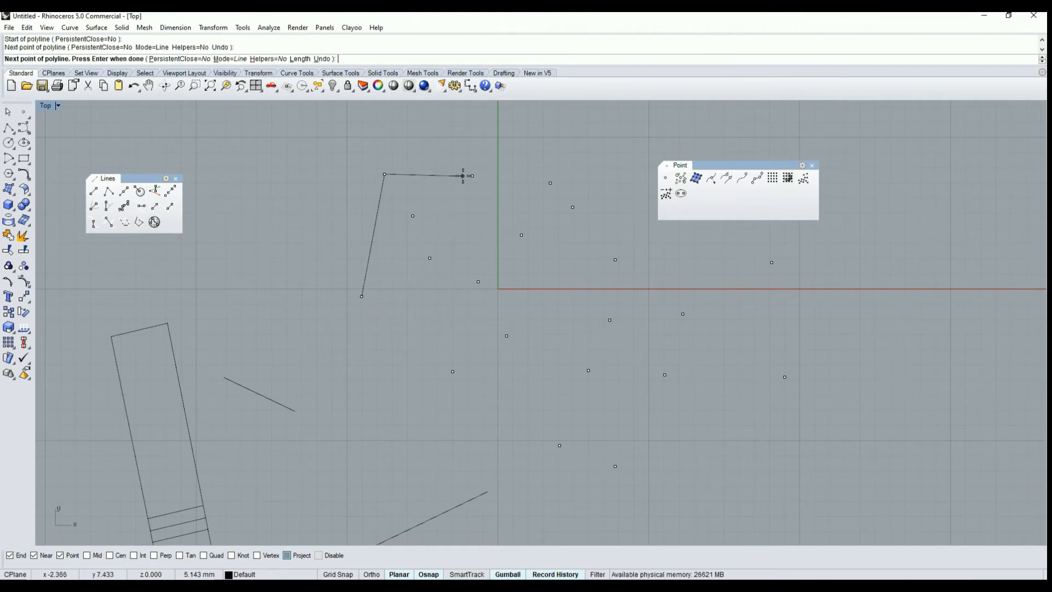
click(472, 175)
click(521, 235)
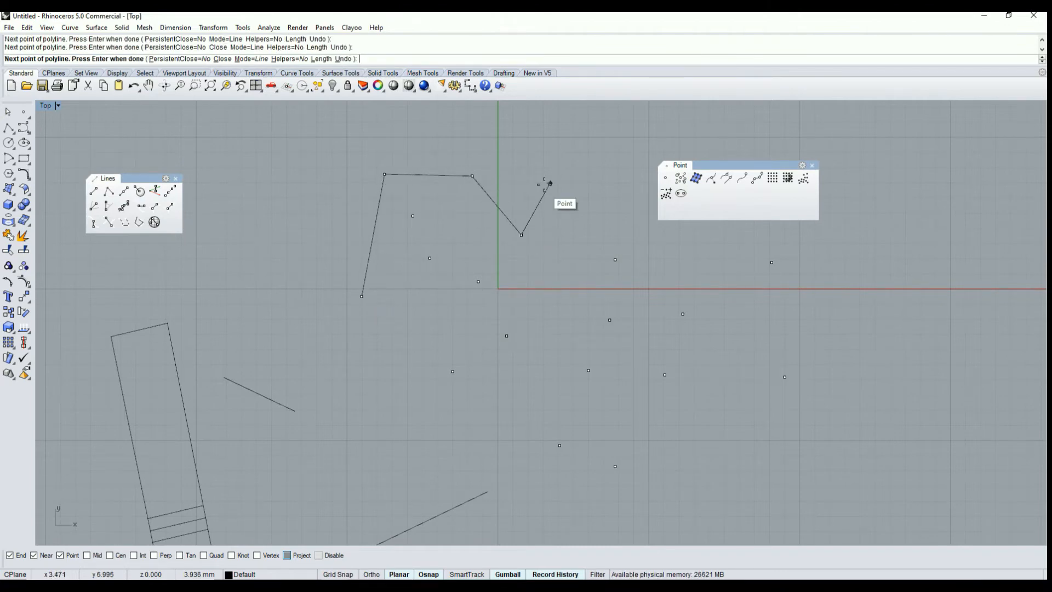
click(550, 183)
click(572, 207)
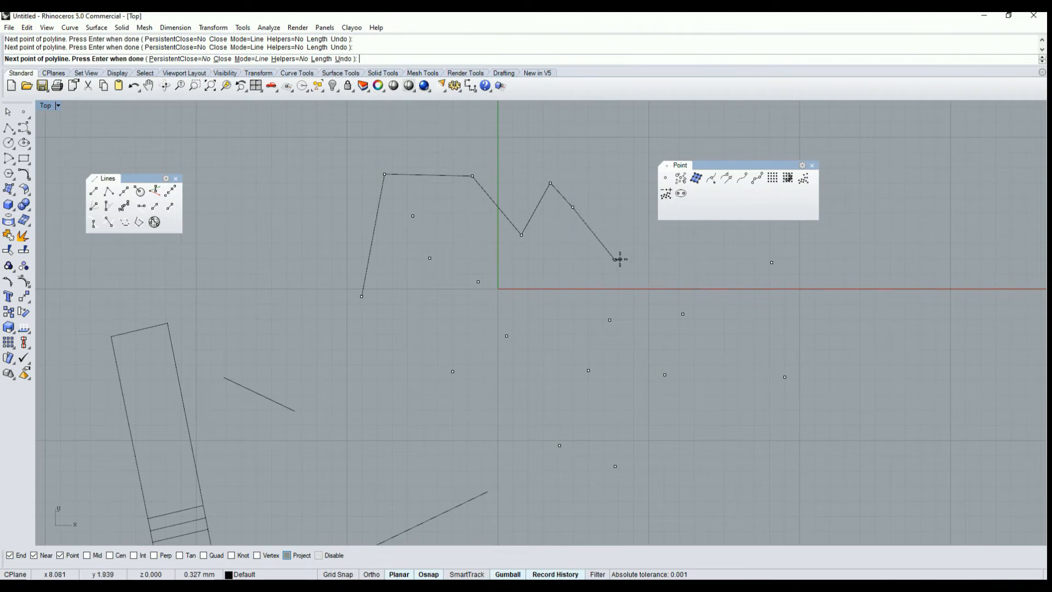
click(615, 260)
click(609, 320)
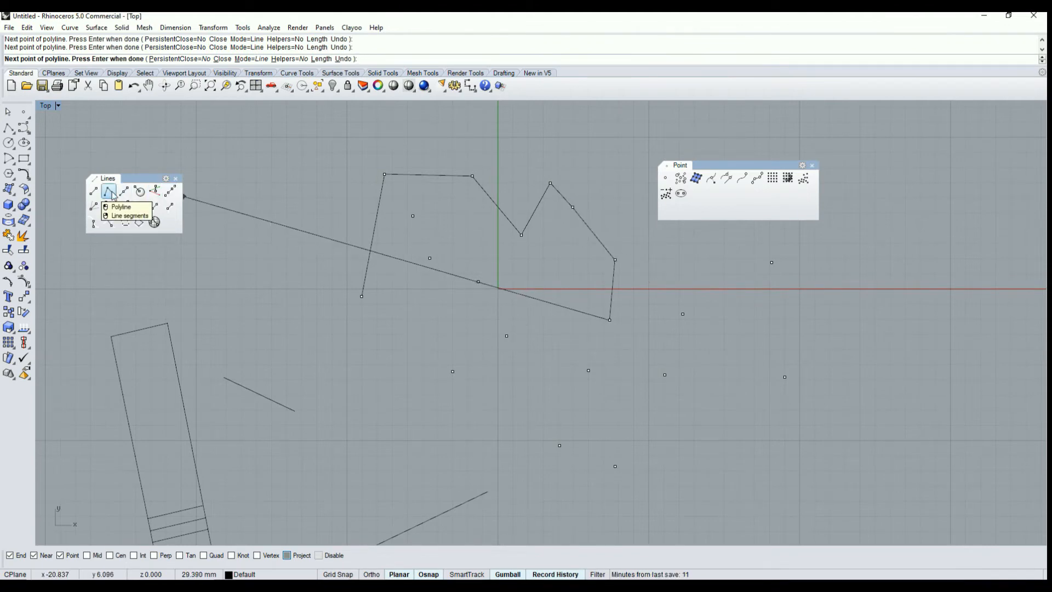
click(588, 370)
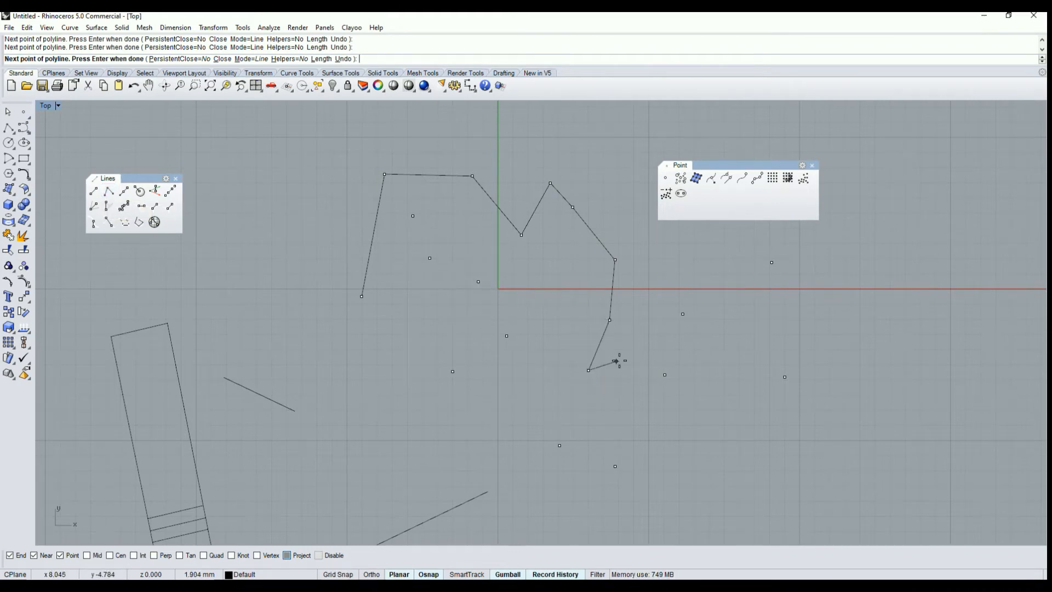
right_drag(617, 361, 604, 306)
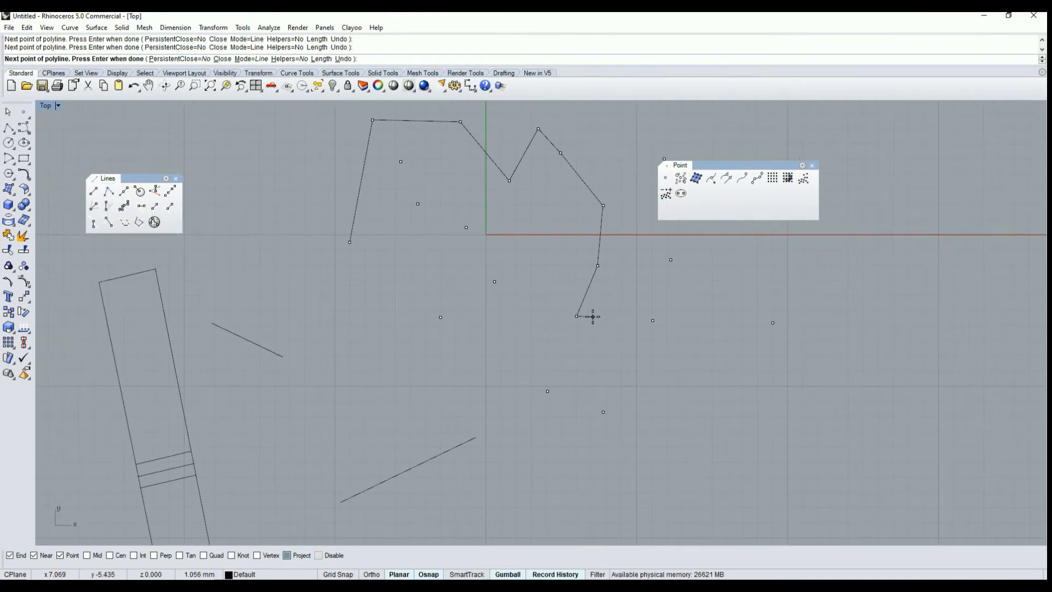
key(Return)
Step: Examine the finished polyline and the points at its corners, selecting several to check that each corner sits on a point
scroll(602, 305, down, 4)
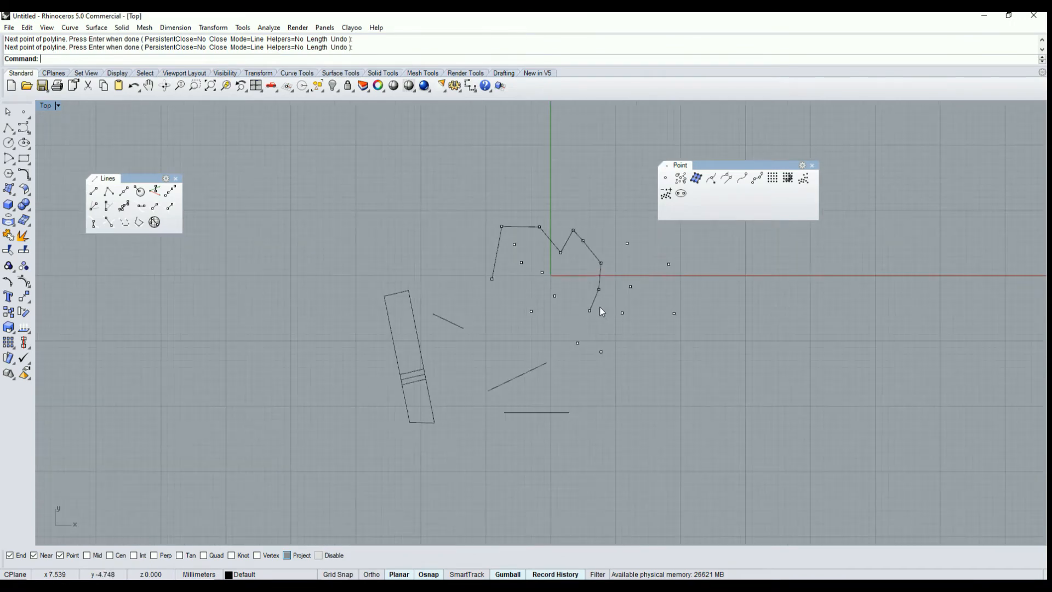
scroll(554, 260, up, 4)
click(475, 209)
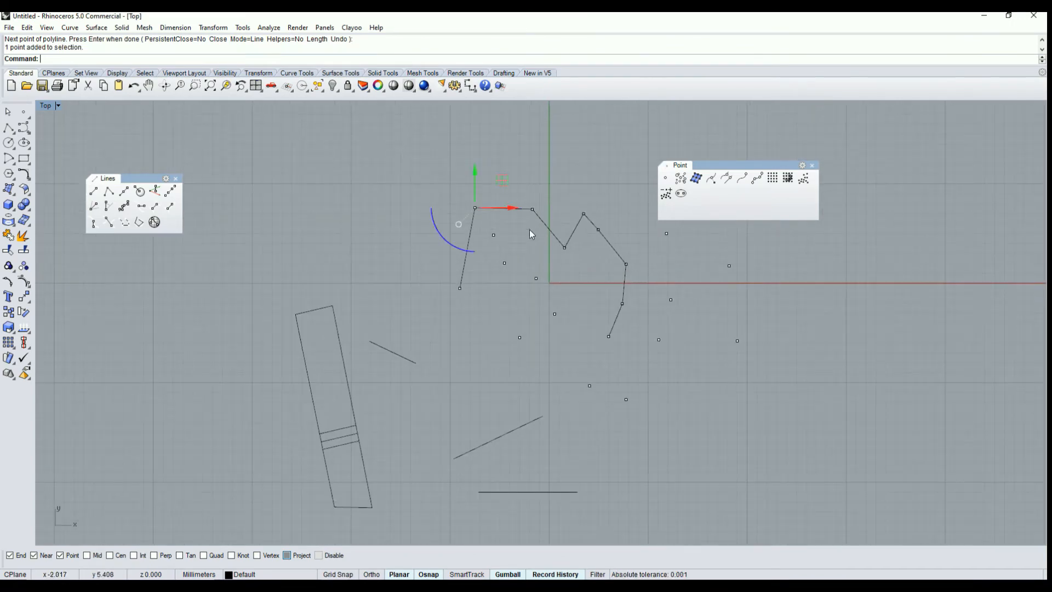
click(542, 219)
click(515, 173)
click(532, 210)
right_drag(569, 229, 464, 198)
click(464, 198)
right_drag(521, 155, 533, 183)
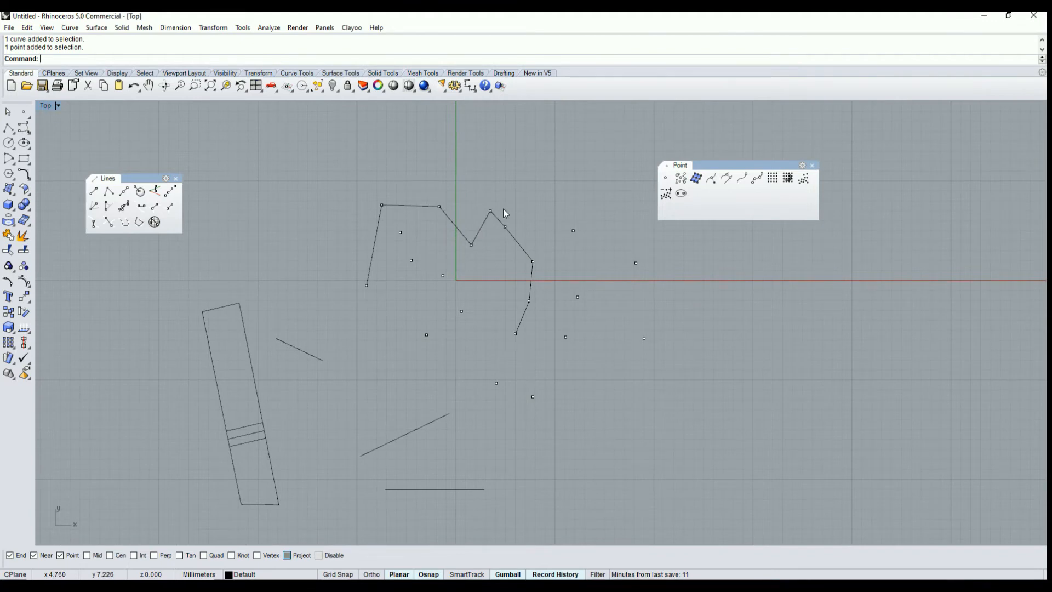
scroll(505, 213, down, 4)
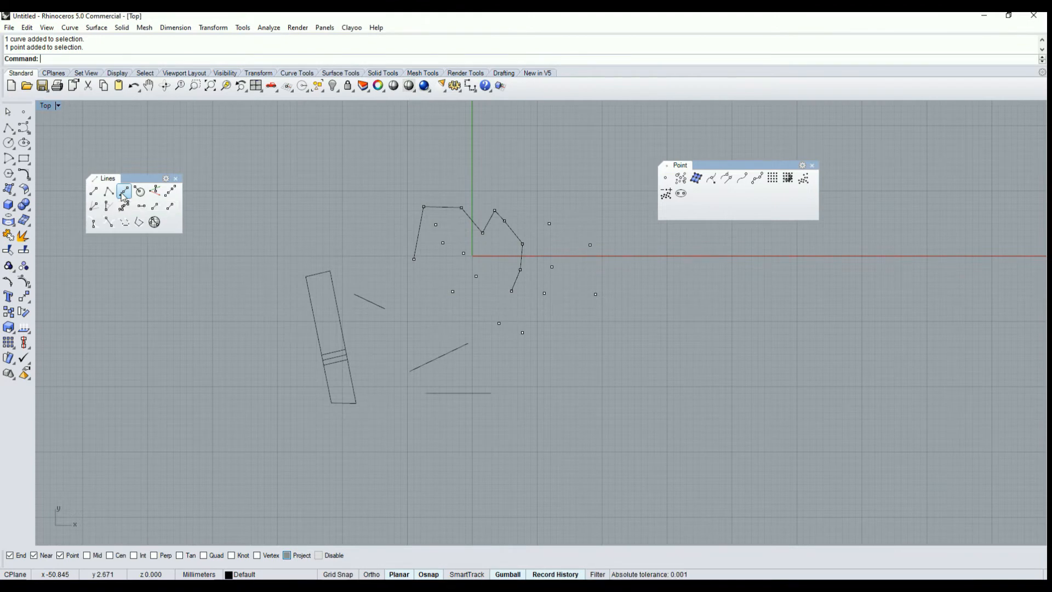
Step: Draw a 5 mm line from the free point left of the polyline's lower end, running almost horizontally towards that end
click(93, 190)
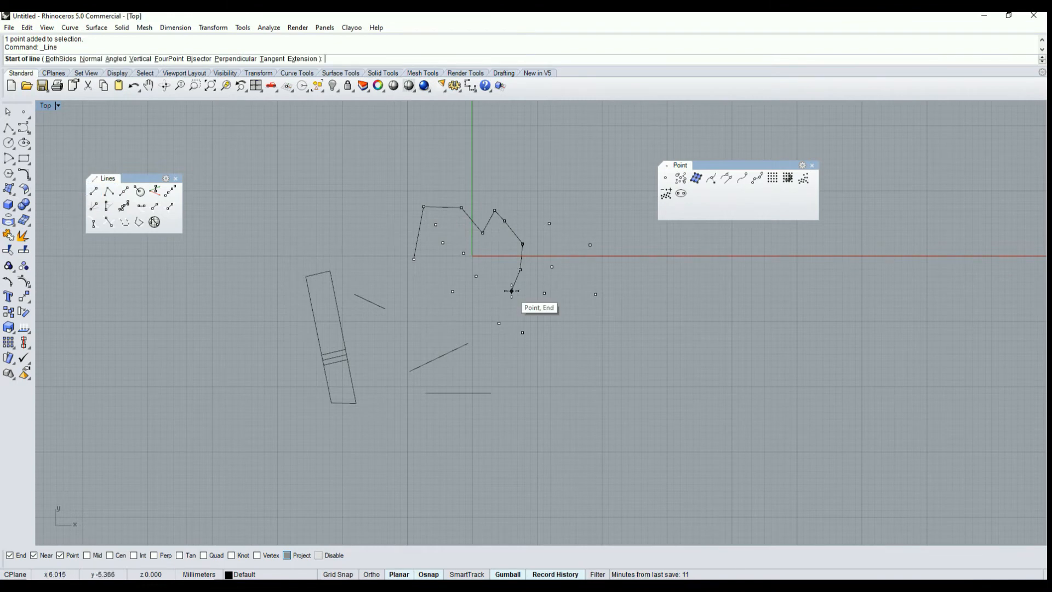
scroll(453, 291, up, 5)
click(434, 264)
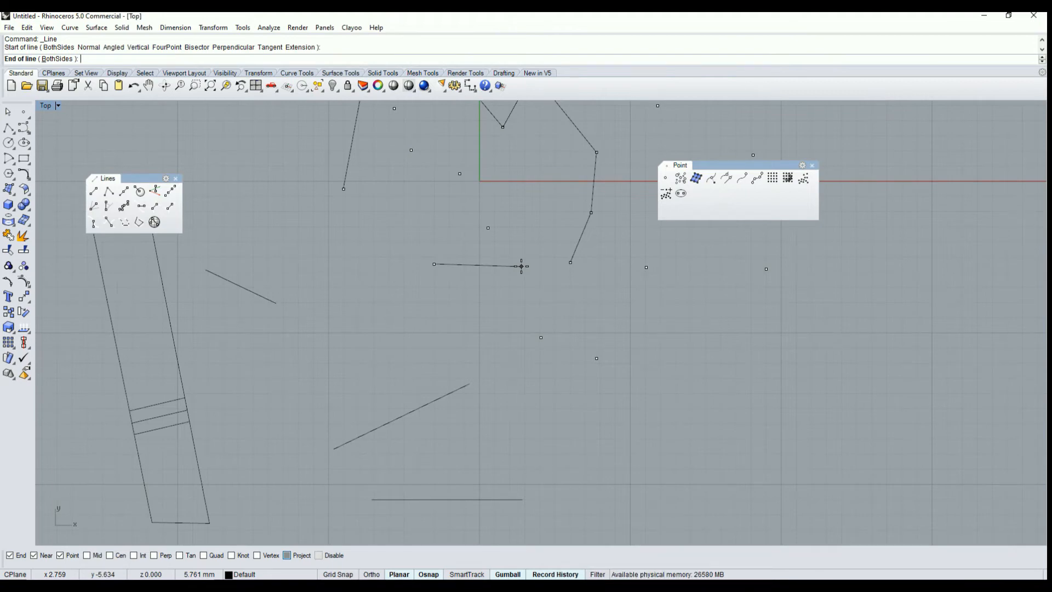
text(5)
key(Return)
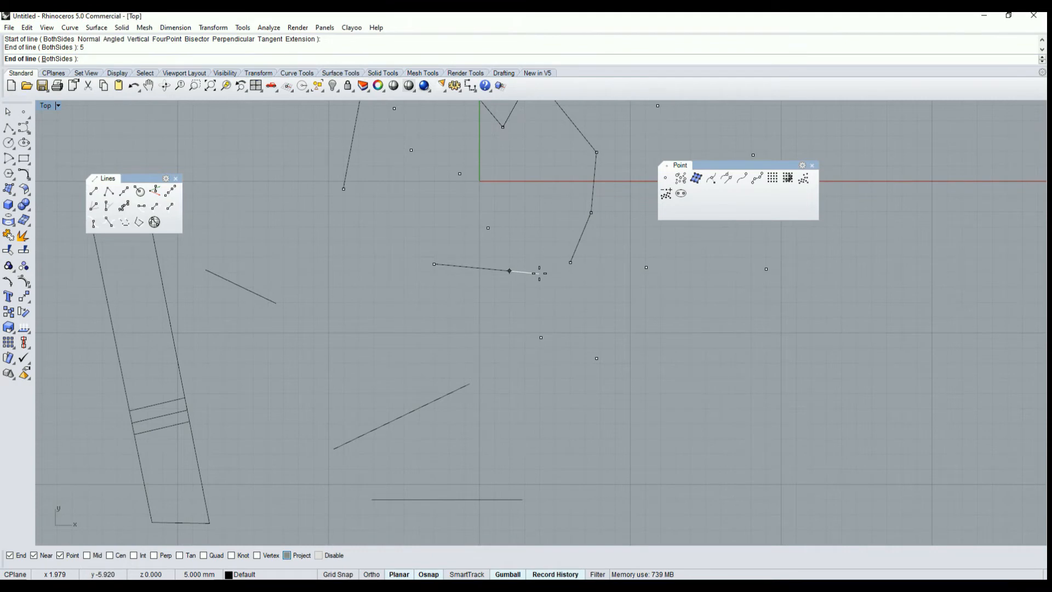
click(539, 273)
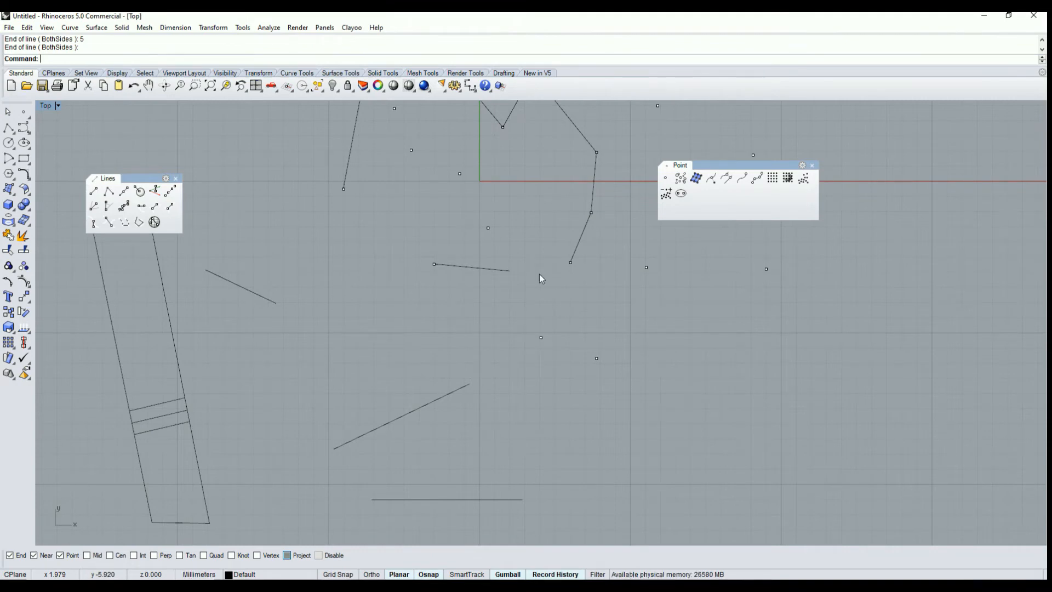
click(500, 271)
key(Escape)
key(Return)
click(435, 262)
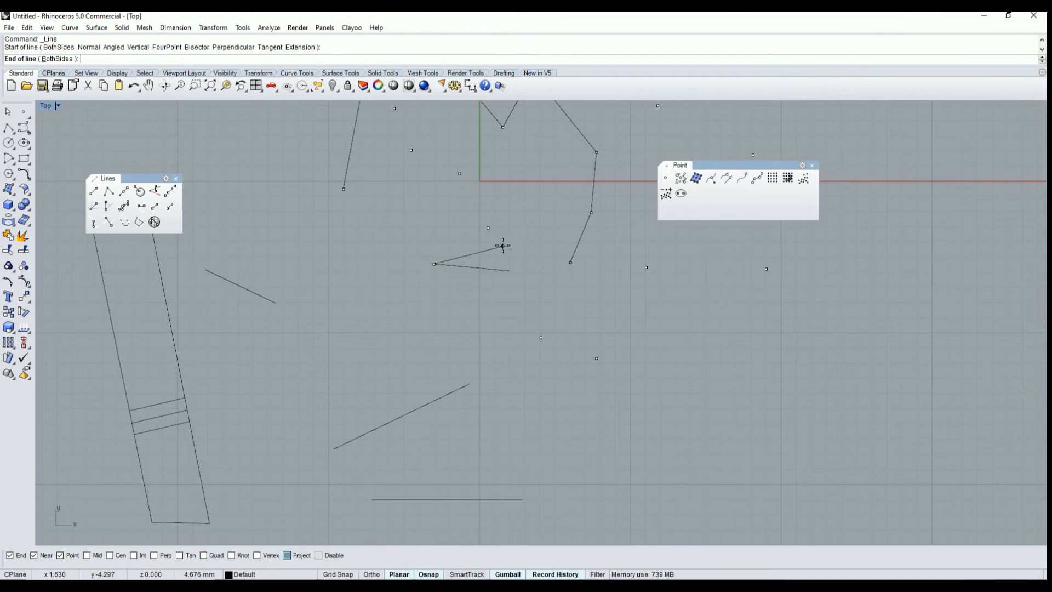
right_click(452, 265)
right_click(453, 265)
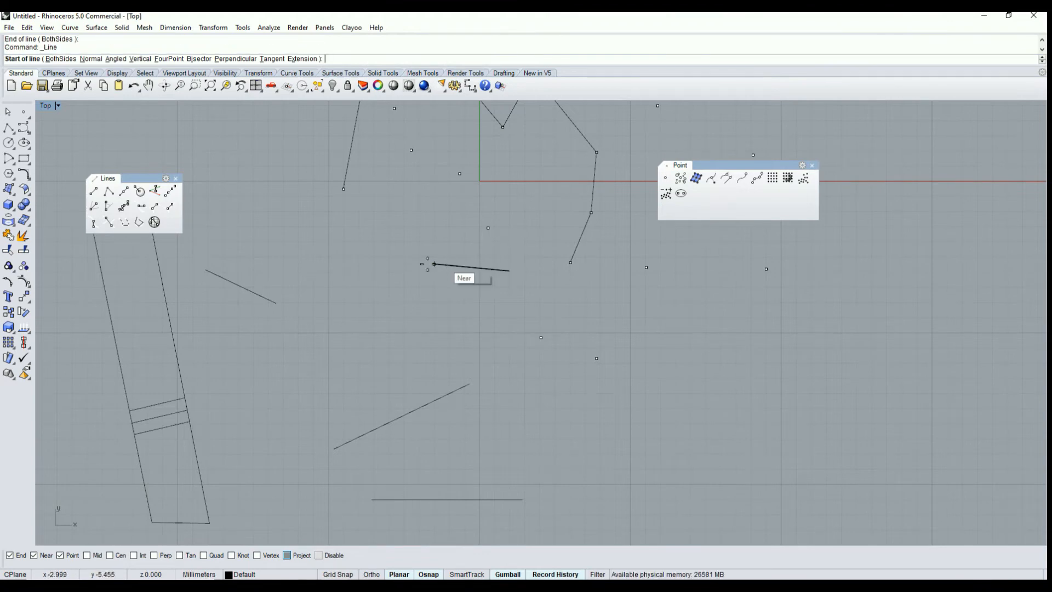
key(Escape)
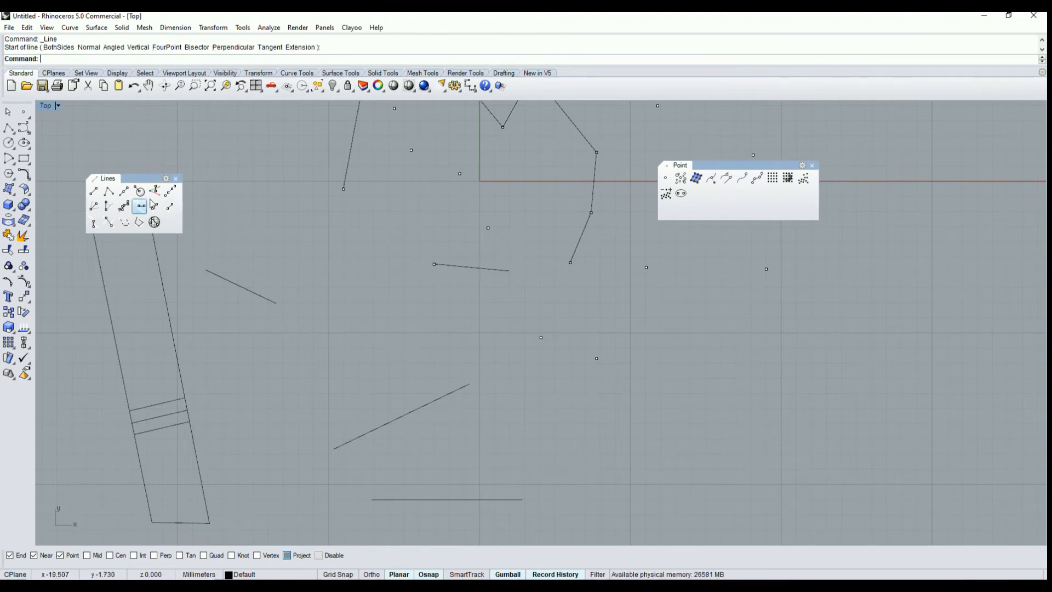
Step: Draw a nearly vertical BothSides line centred on the 5 mm line's start point, extending 5 mm to each side
click(124, 193)
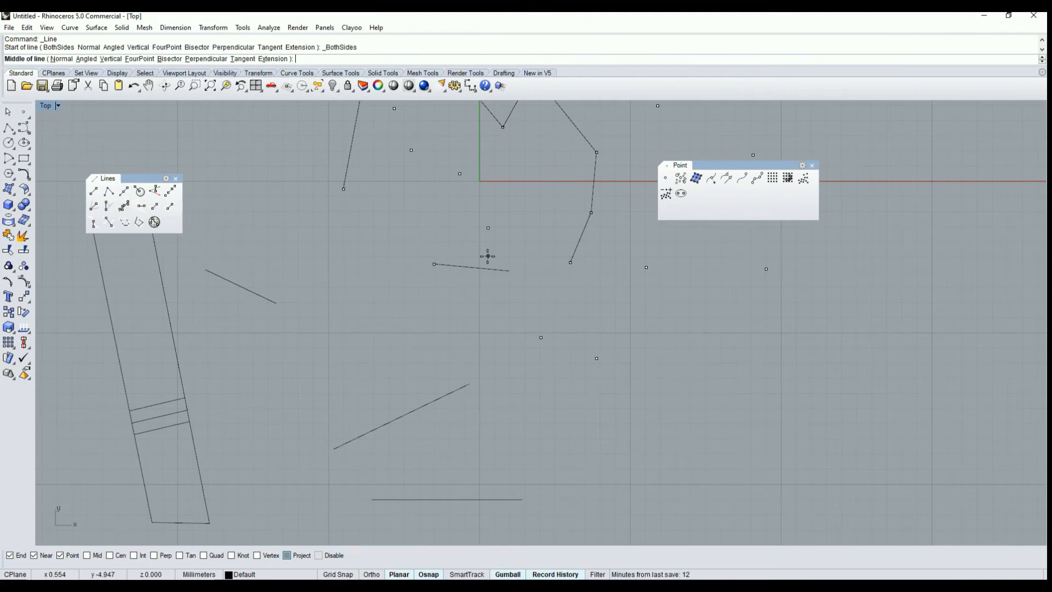
click(434, 264)
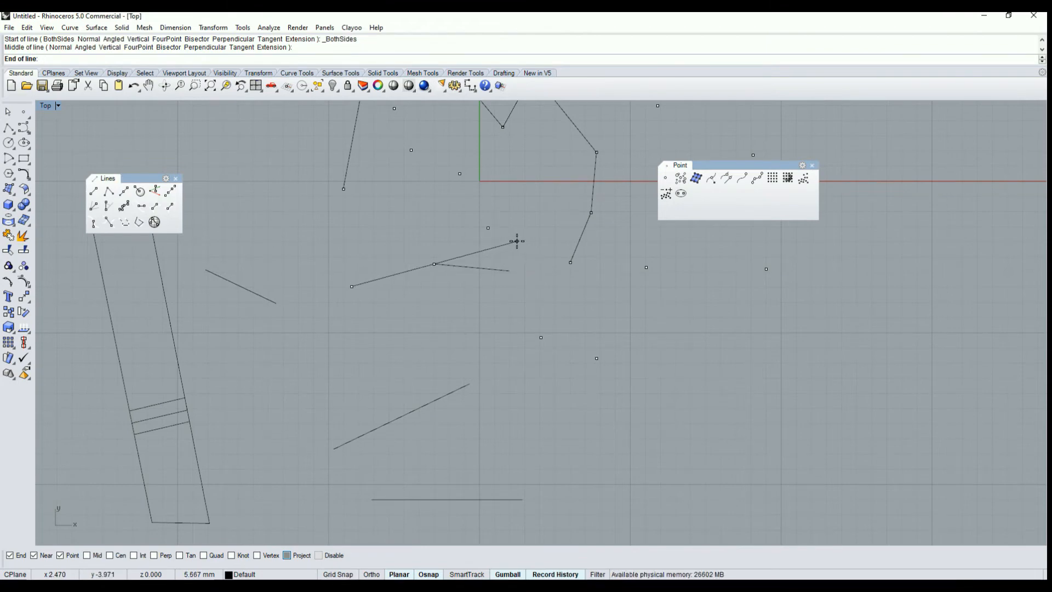
key(Return)
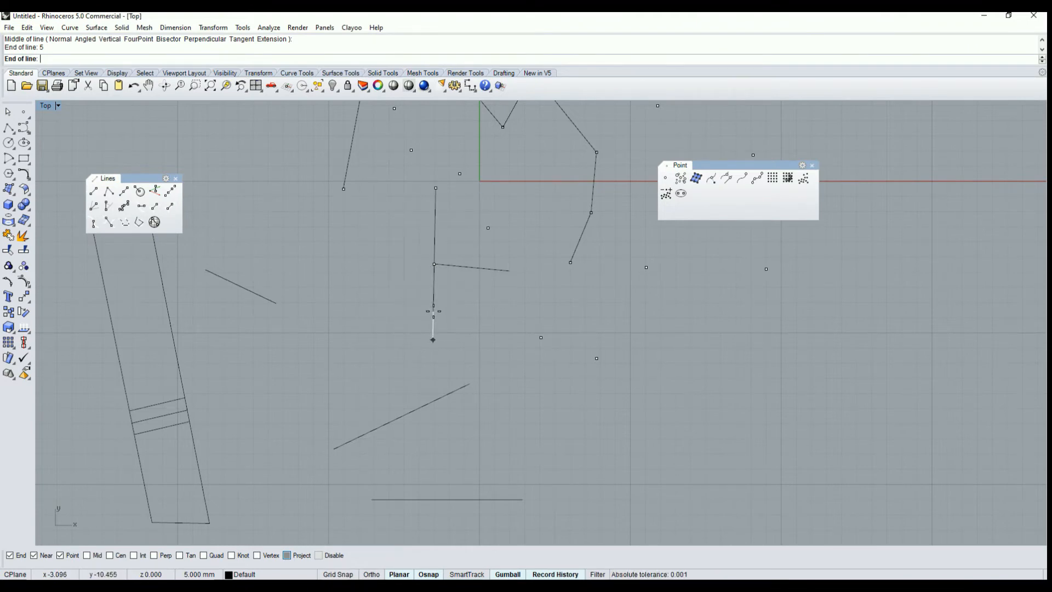
click(432, 311)
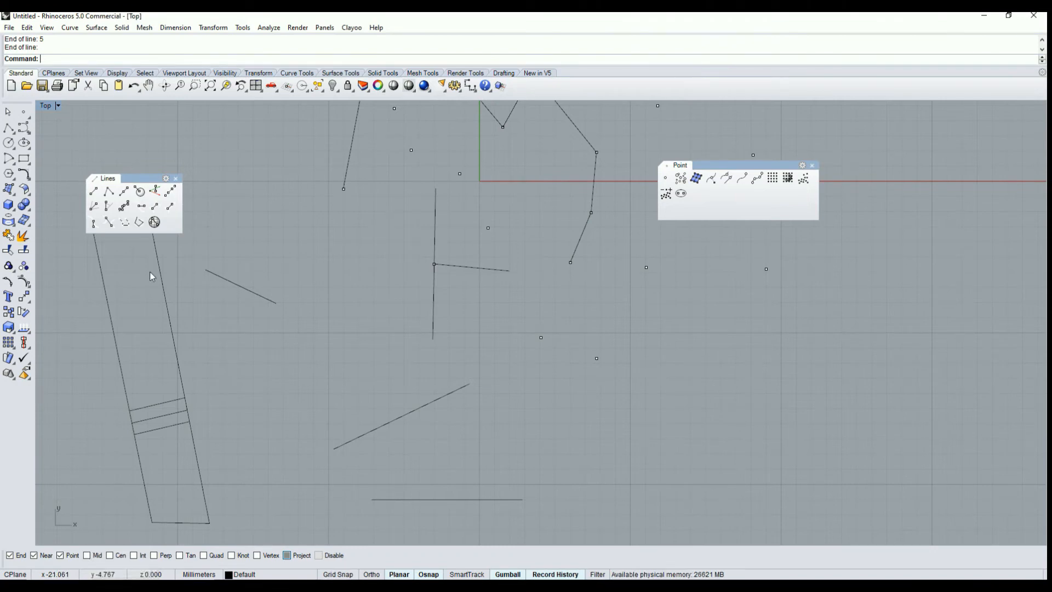
Step: Turn on the Mid snap and find the midpoint of the long slanted line with the Polyline tool
drag(145, 178, 160, 148)
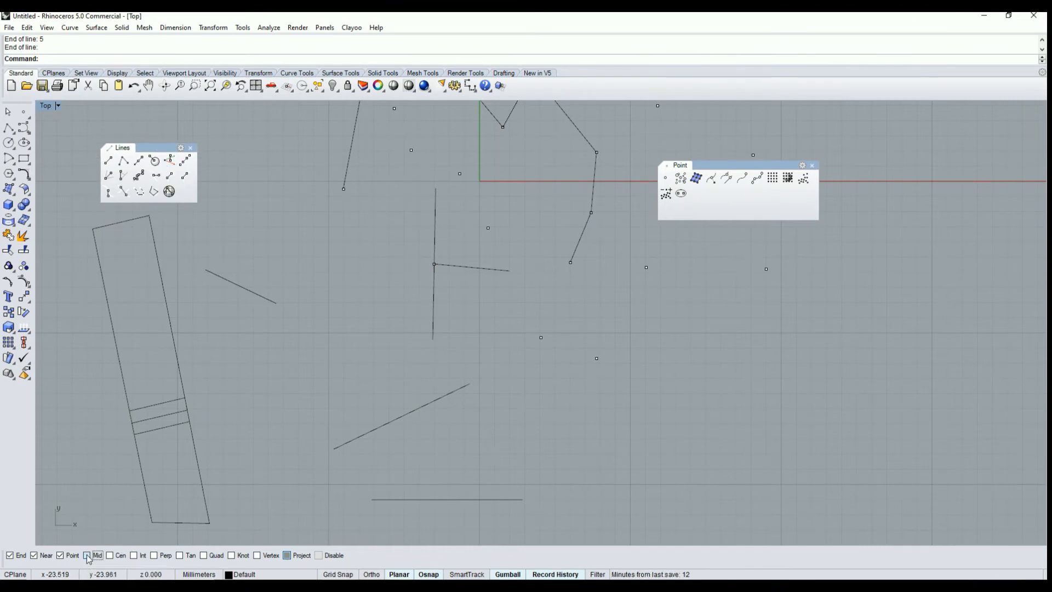
click(8, 128)
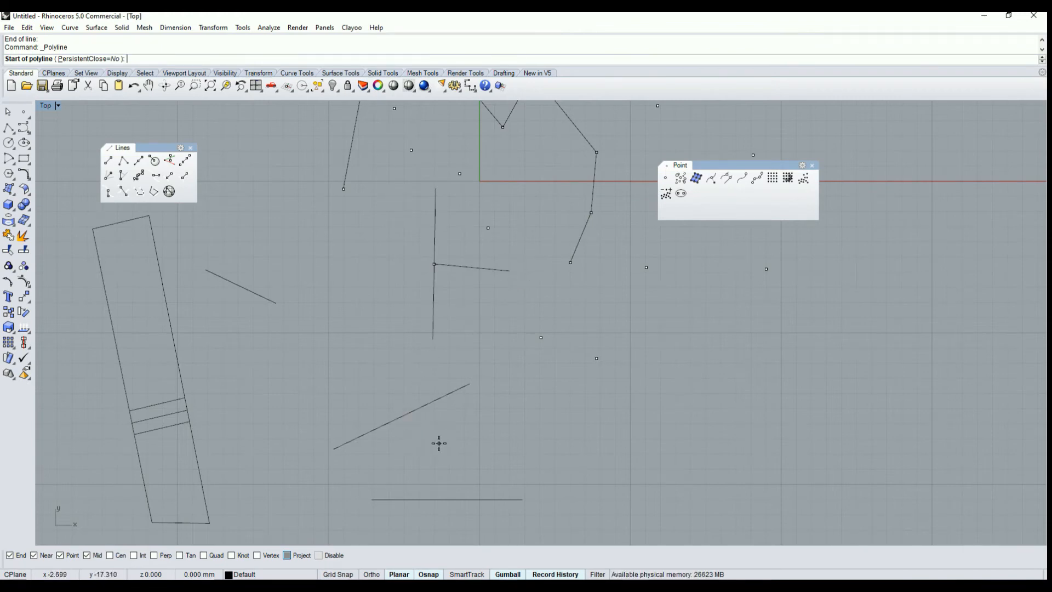
scroll(439, 443, up, 2)
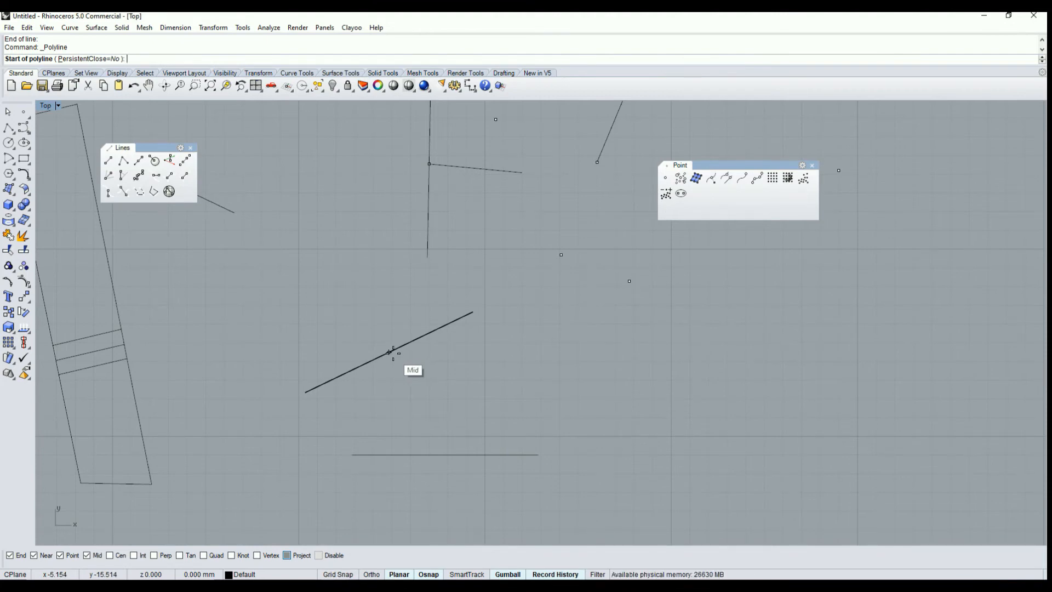
Step: Turn off the Mid snap and draw a one-segment polyline downwards from the slanted line's middle, estimated by eye
click(88, 555)
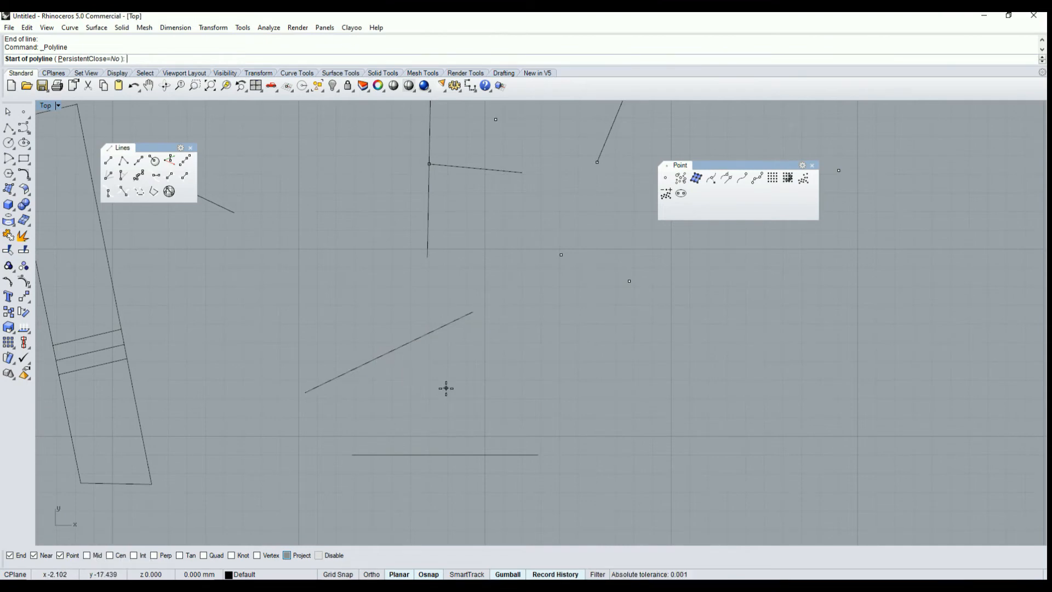
click(385, 354)
key(Return)
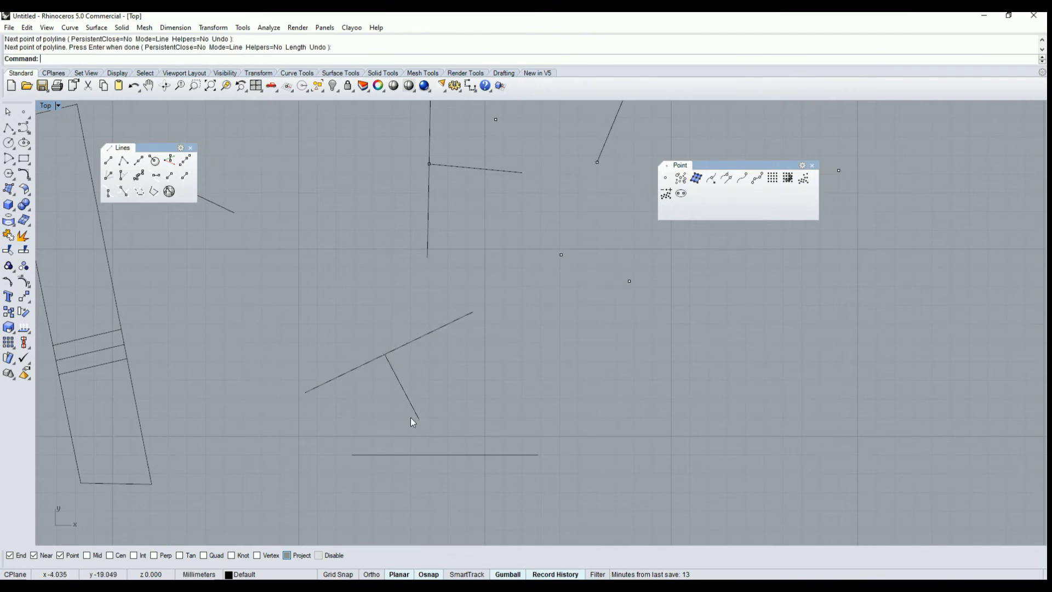
Step: With the Mid snap on, draw a one-segment polyline up and to the left from the long slanted line's exact midpoint
key(Return)
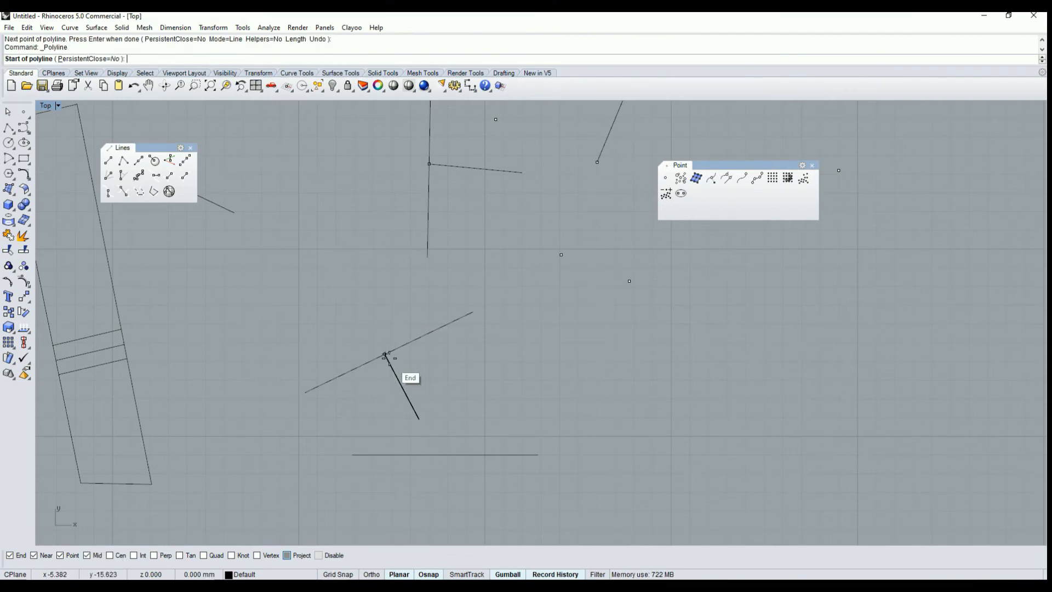
scroll(389, 356, up, 5)
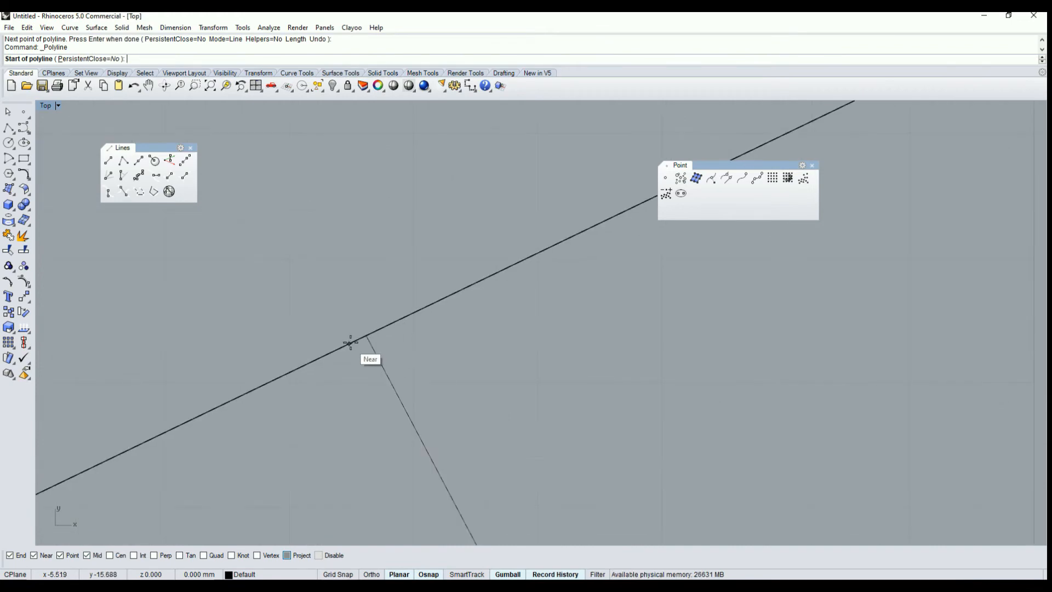
scroll(314, 360, down, 4)
scroll(315, 360, down, 3)
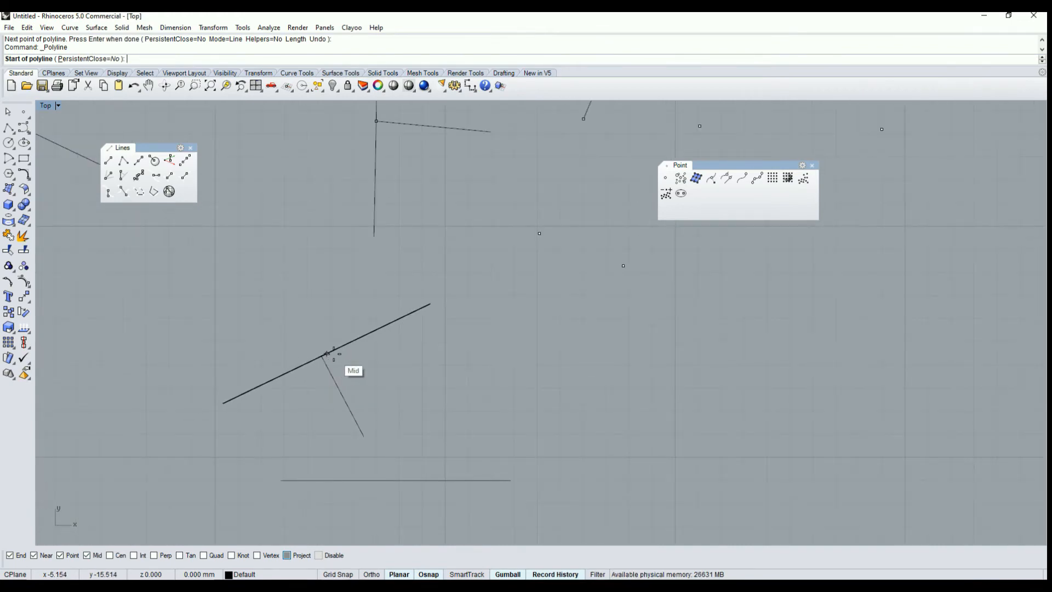
click(327, 354)
scroll(343, 370, up, 2)
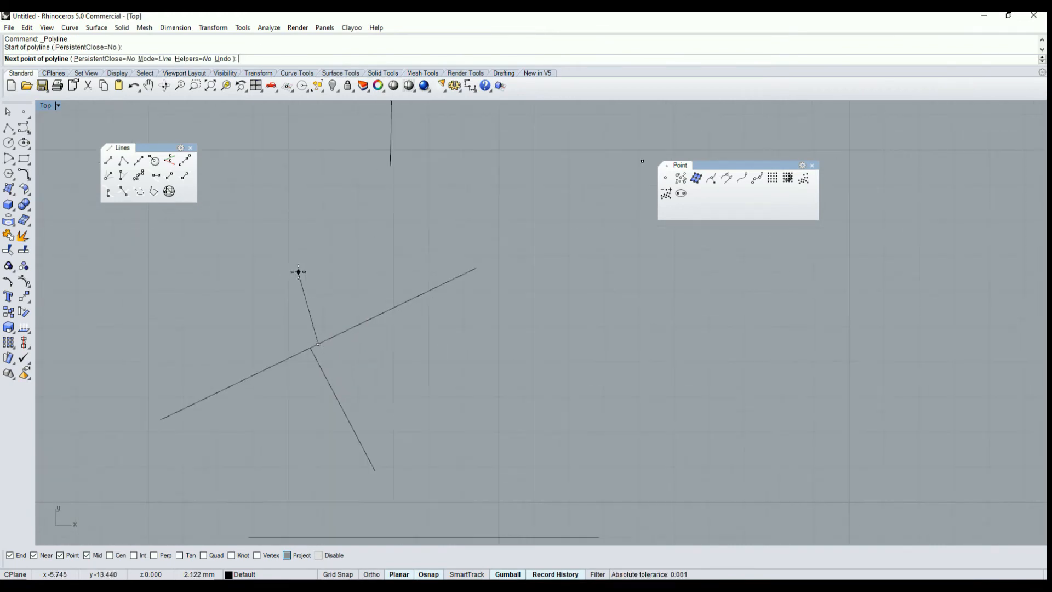
click(261, 214)
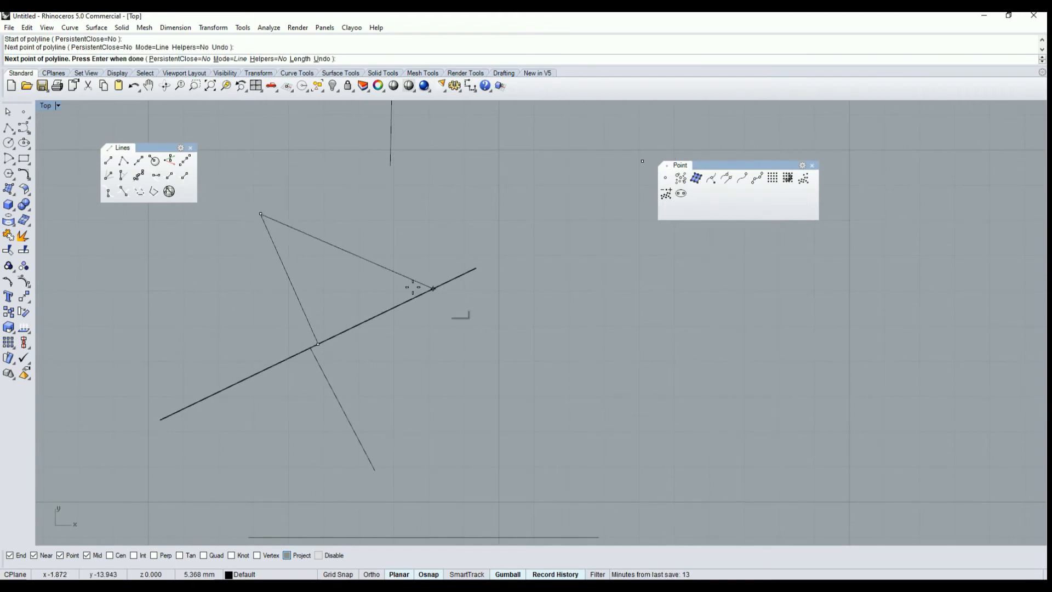
scroll(437, 321, down, 3)
key(Return)
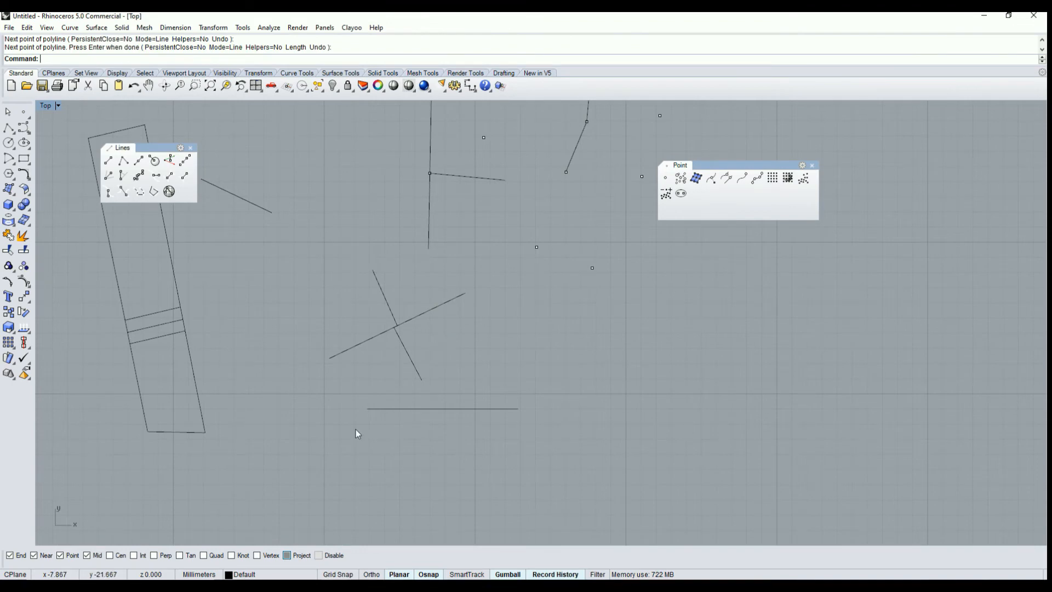
Step: Make Layer 01 the current layer
click(245, 574)
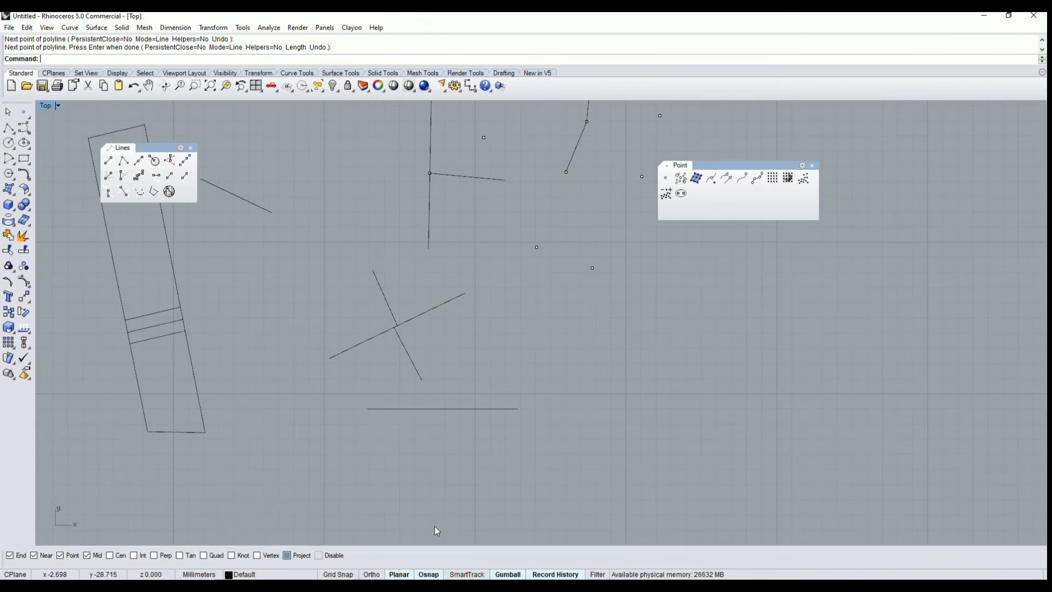
click(243, 574)
click(270, 528)
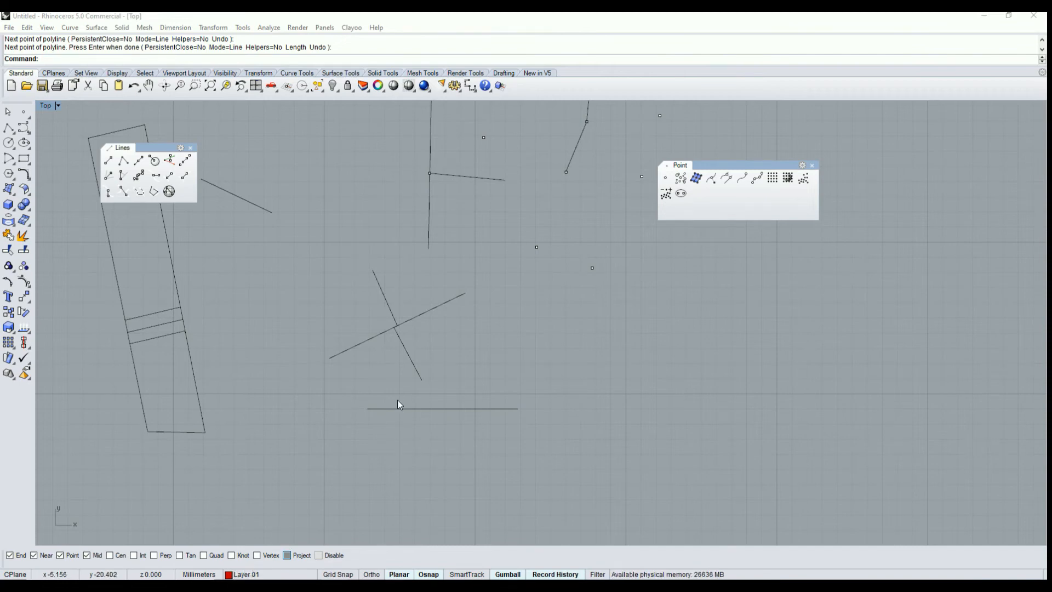
Step: Draw a one-segment polyline about 7.7 mm long from the short near-horizontal line's middle to the slanted line's upper right end
scroll(469, 366, down, 2)
right_drag(346, 229, 399, 296)
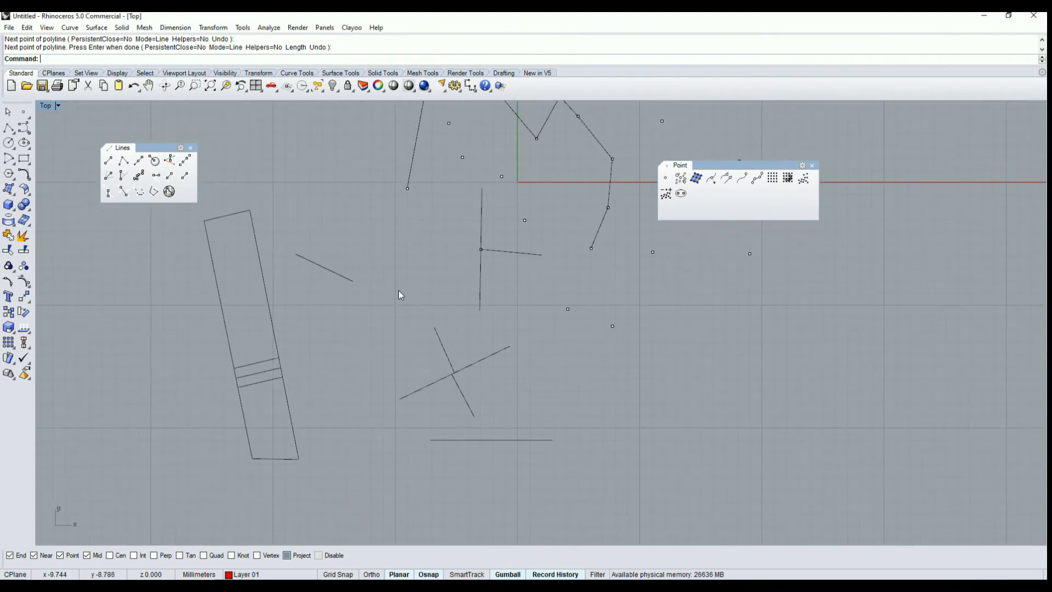
right_drag(339, 405, 367, 413)
click(123, 161)
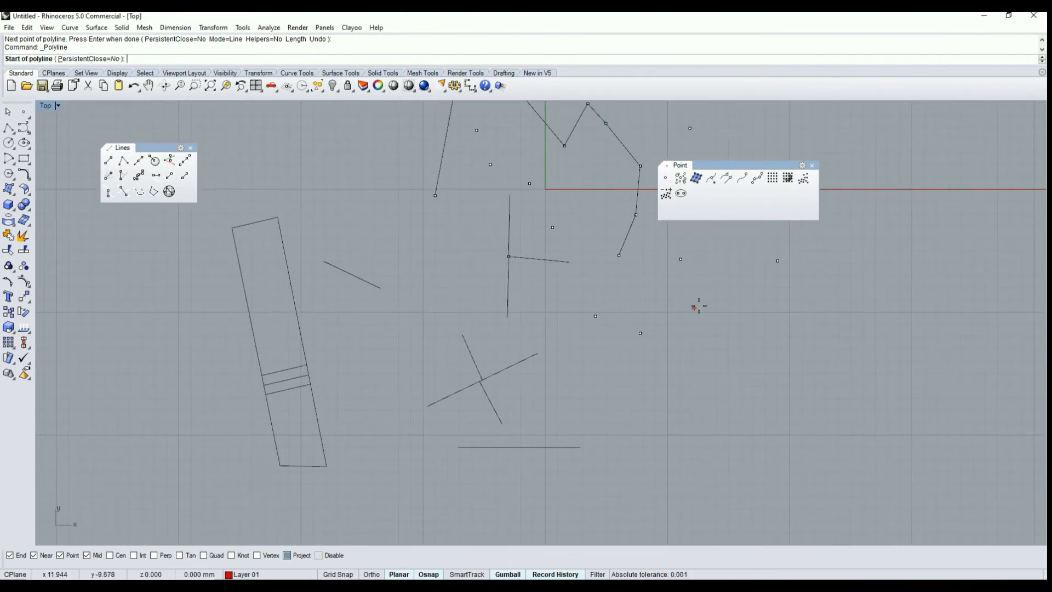
click(539, 259)
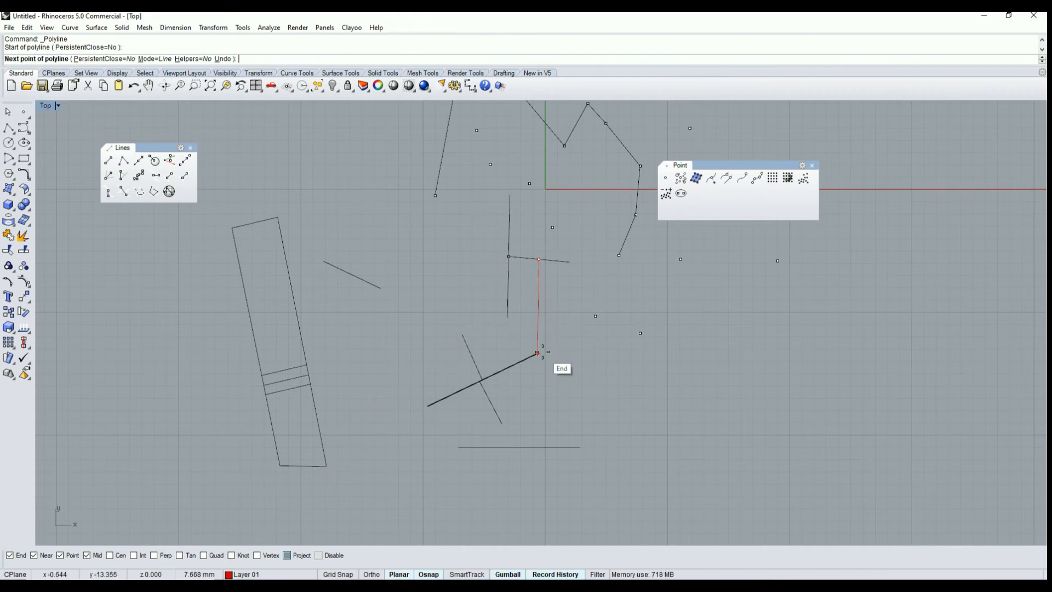
click(537, 353)
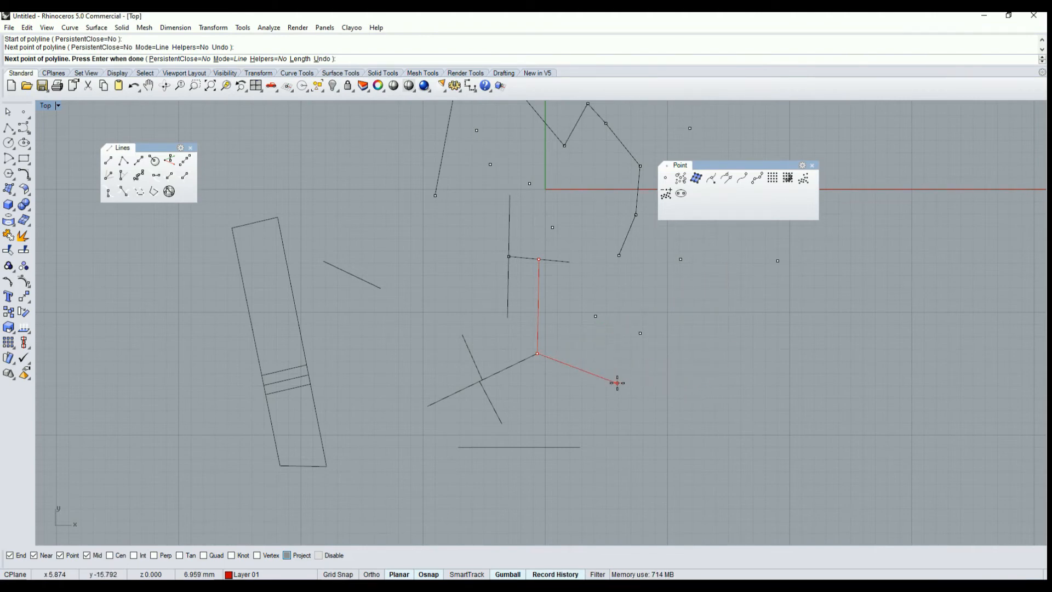
key(Return)
Step: Detach the Curve tool palette and place it below the Point palette
scroll(617, 383, down, 5)
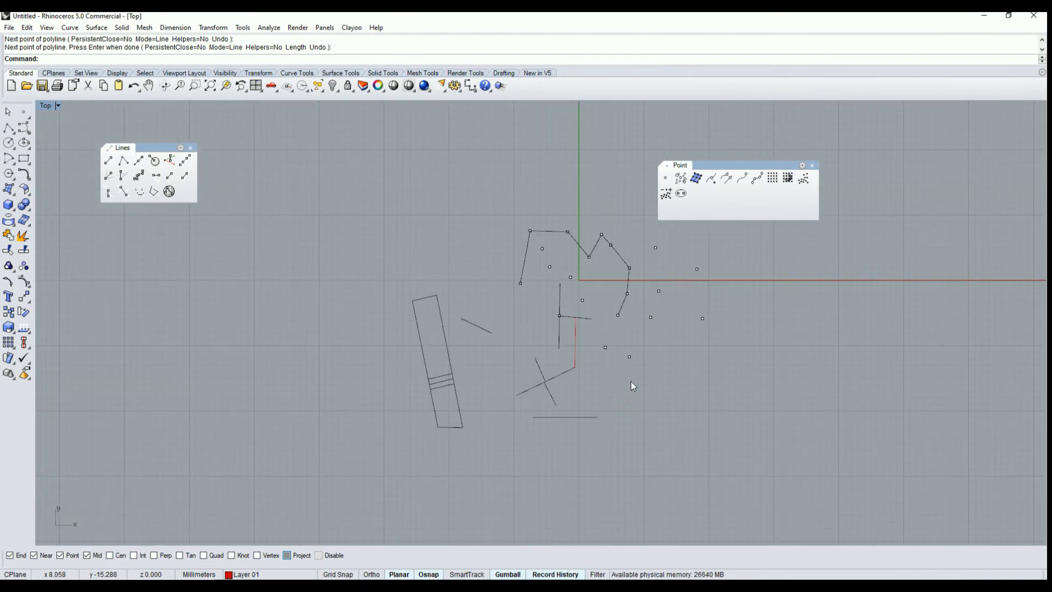
right_drag(631, 384, 515, 370)
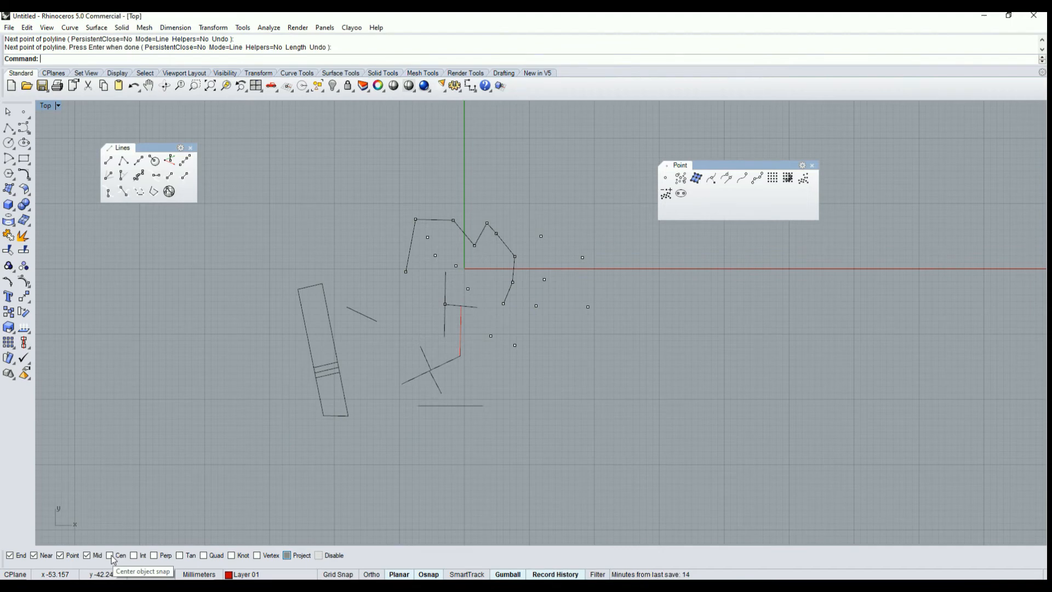
click(24, 130)
drag(70, 128, 698, 280)
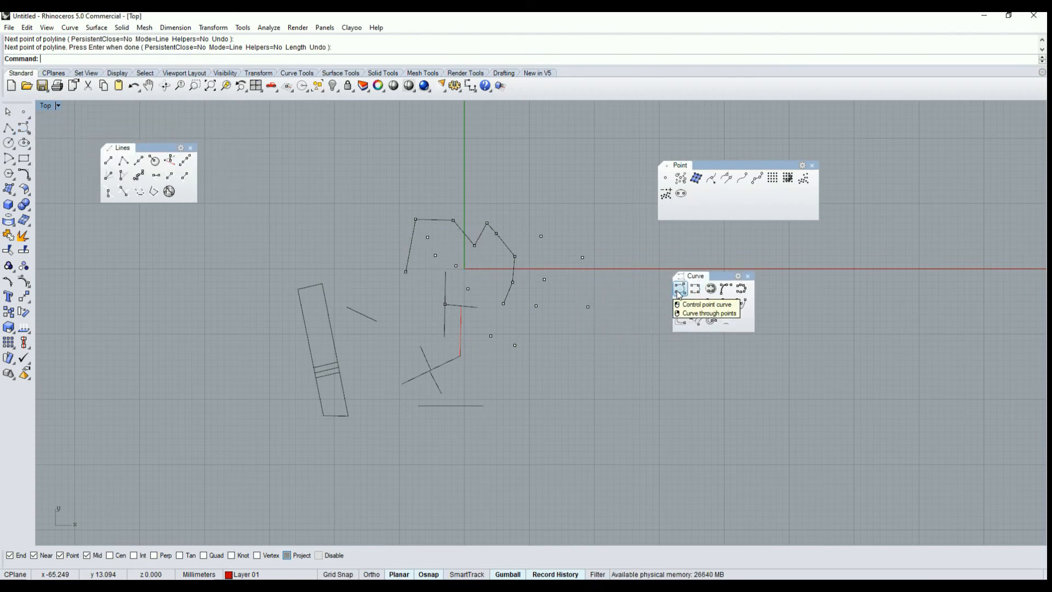
Step: Draw a hook-shaped interpolated curve through five points in the empty area right of the existing geometry, bulging right and ending below its start
right_drag(560, 273, 441, 274)
scroll(442, 274, up, 2)
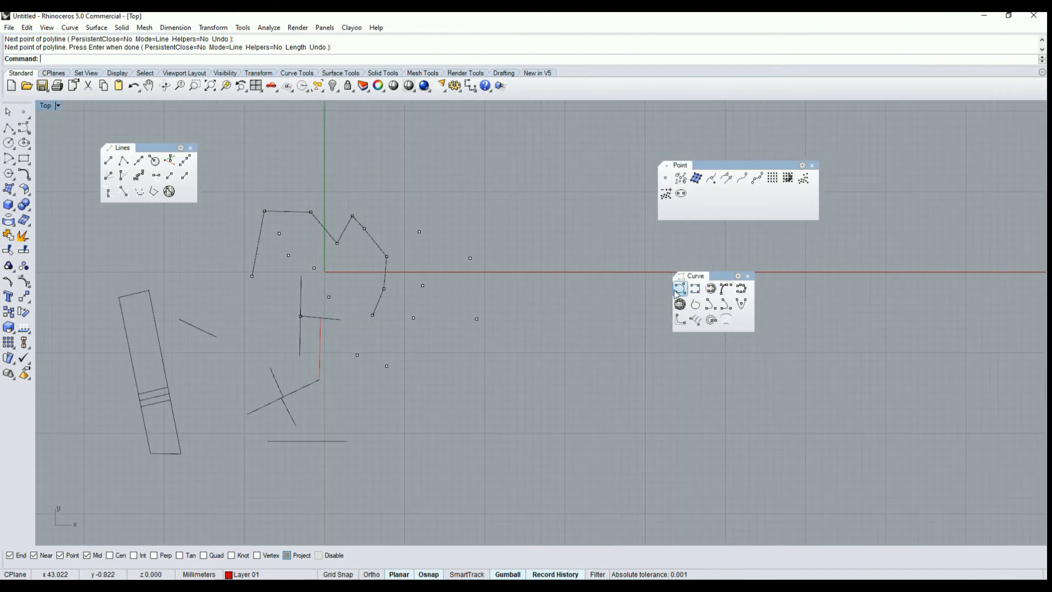
scroll(458, 296, down, 3)
scroll(548, 290, down, 3)
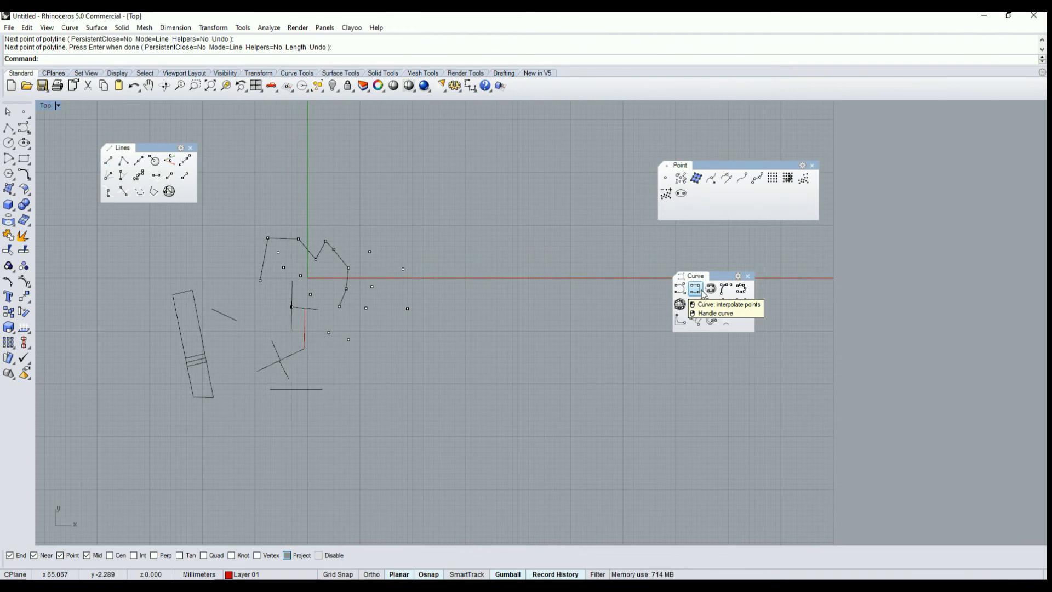
click(702, 293)
click(511, 245)
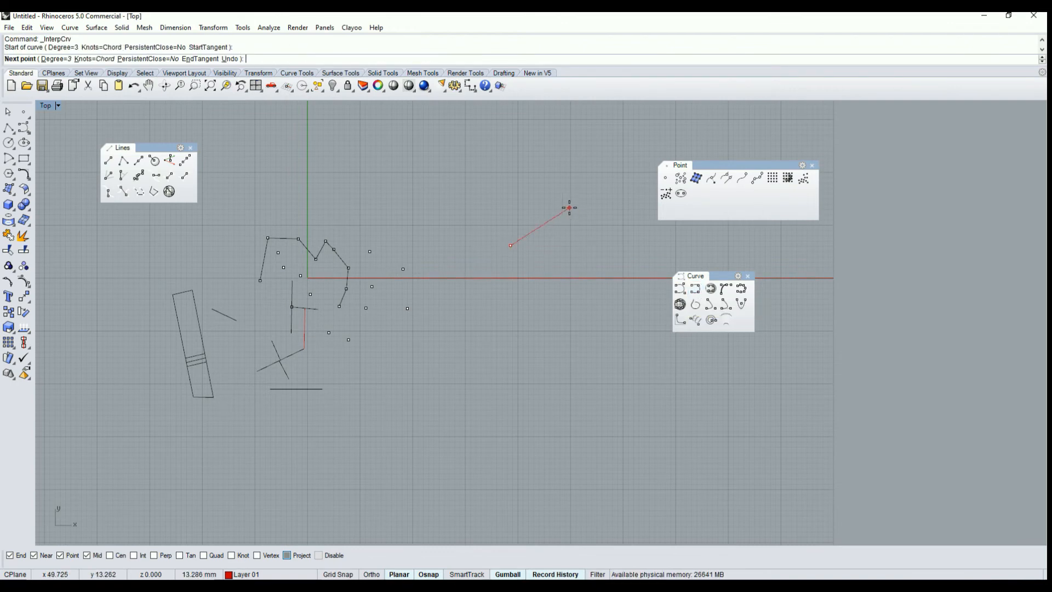
click(553, 205)
click(610, 219)
click(622, 283)
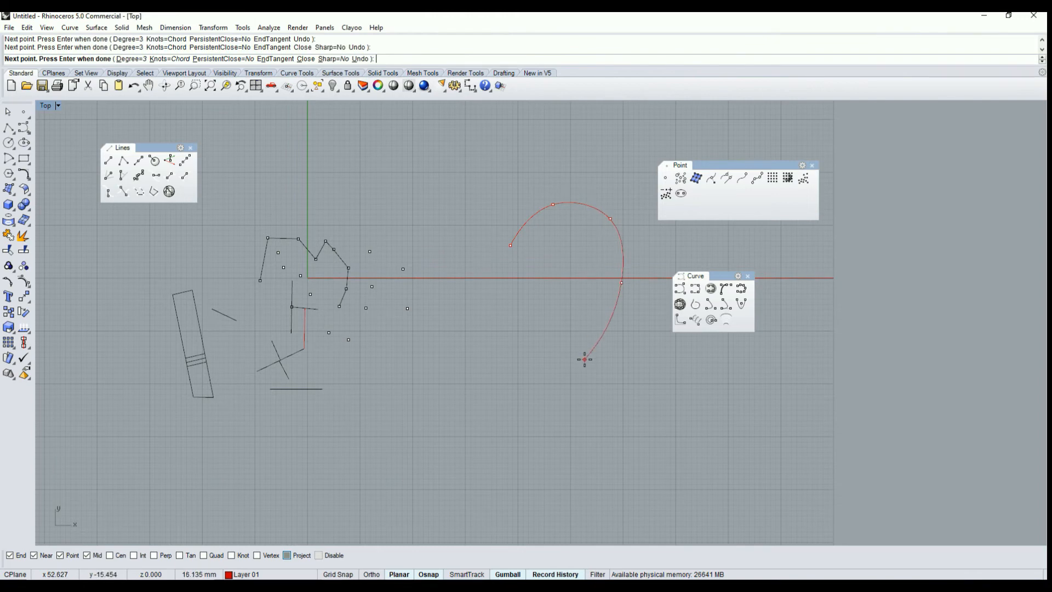
right_drag(585, 360, 598, 327)
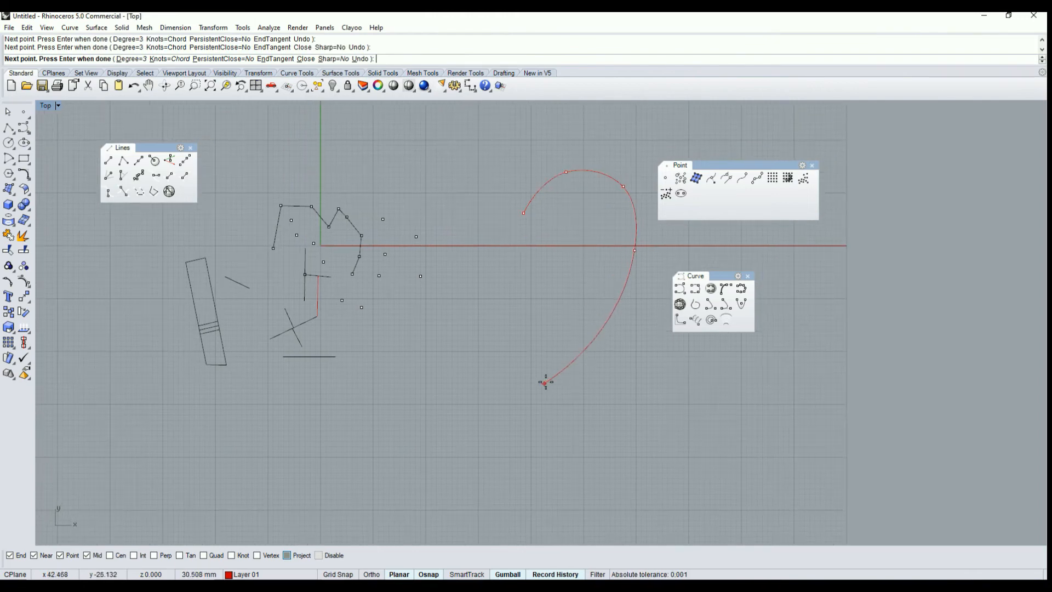
click(523, 410)
key(Return)
Step: With Ortho on, draw a vertical line from the hook-shaped curve's upper end down past its lower end
click(108, 160)
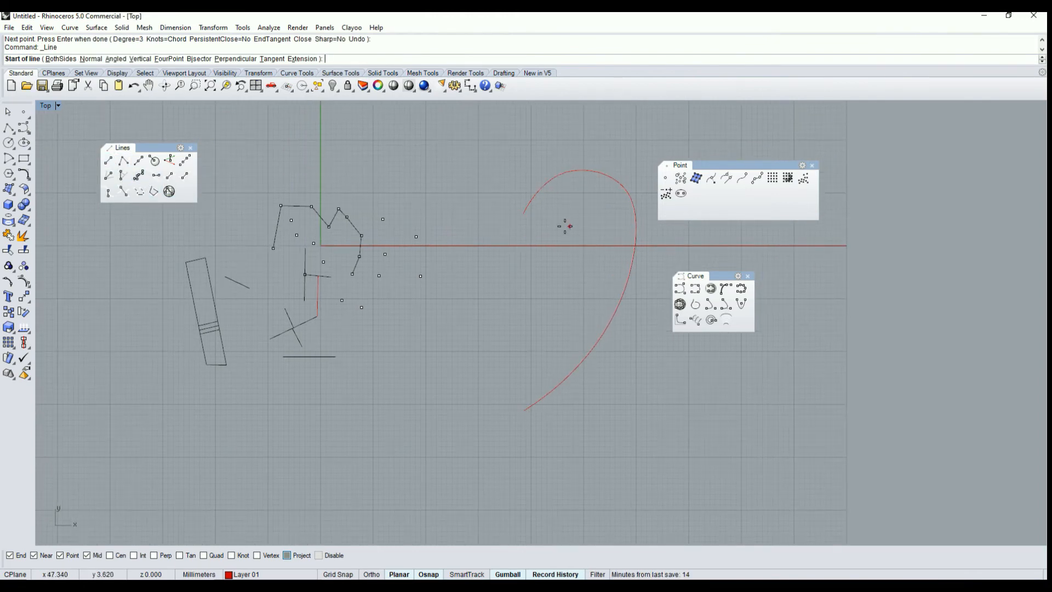
click(524, 213)
right_drag(546, 395, 538, 303)
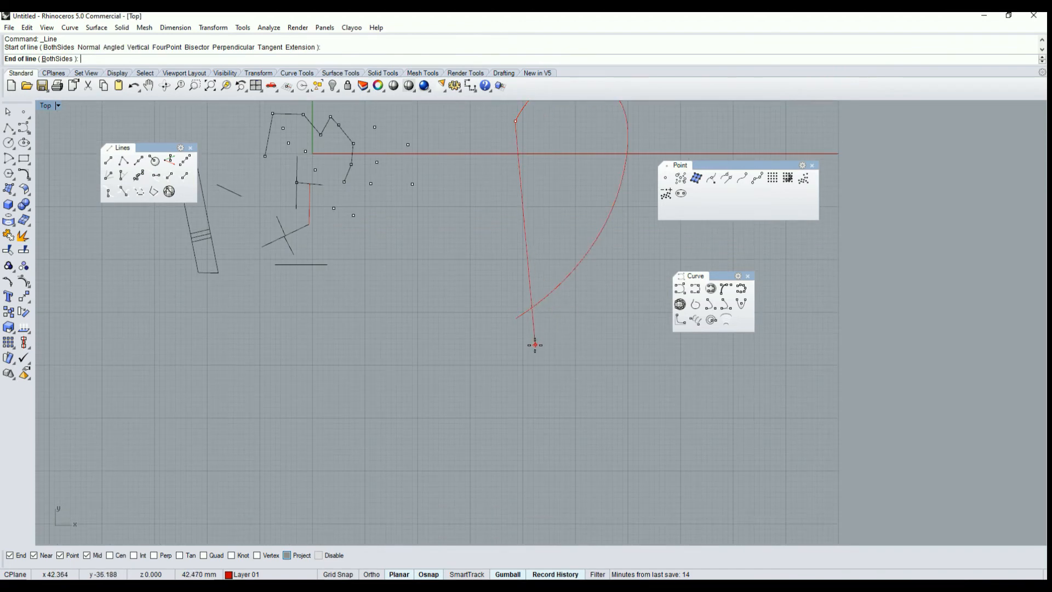
scroll(545, 358, down, 2)
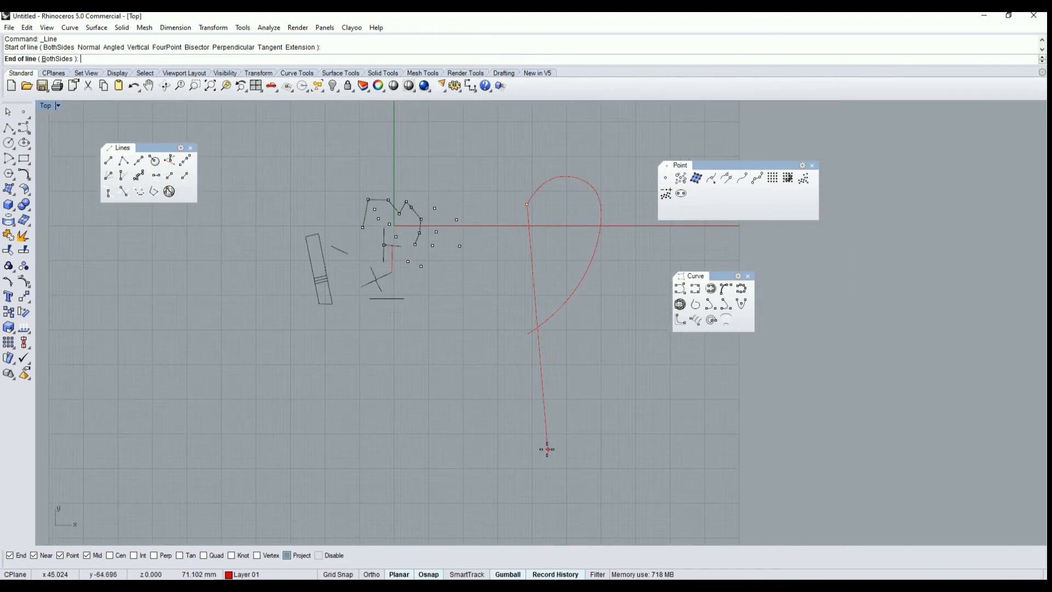
click(372, 574)
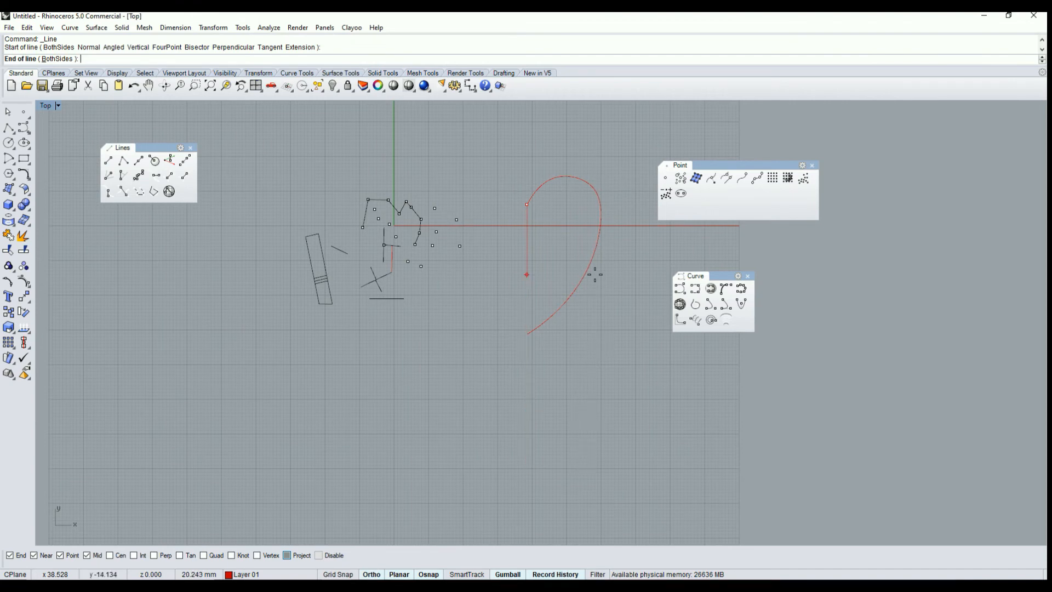
click(564, 453)
Step: Turn on the control points of the hook-shaped curve
scroll(532, 337, up, 5)
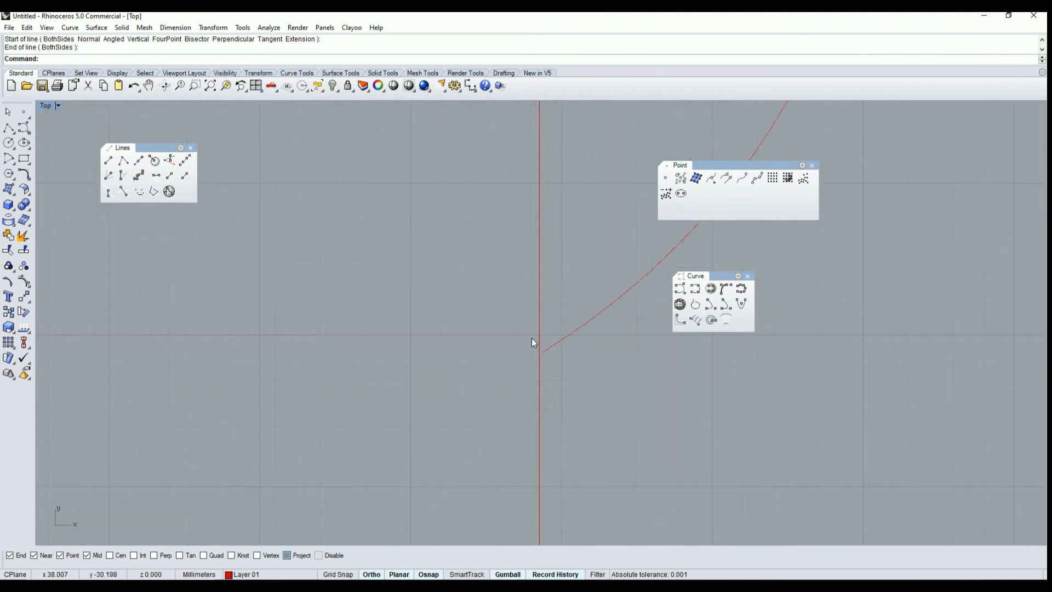
click(560, 373)
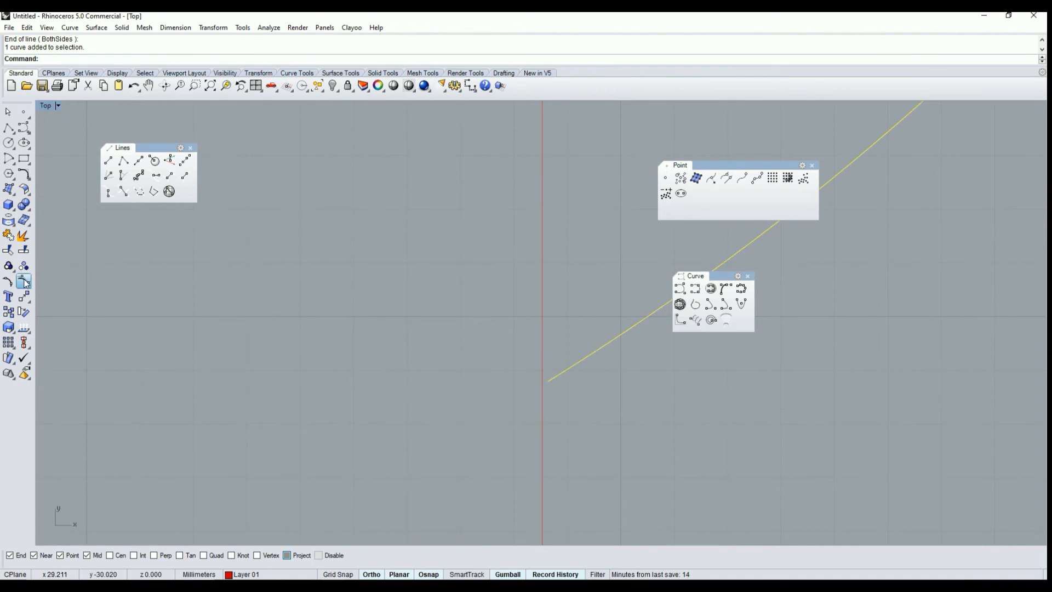
click(10, 311)
scroll(569, 368, down, 6)
right_drag(598, 351, 476, 327)
click(466, 335)
scroll(489, 349, down, 6)
scroll(507, 351, down, 5)
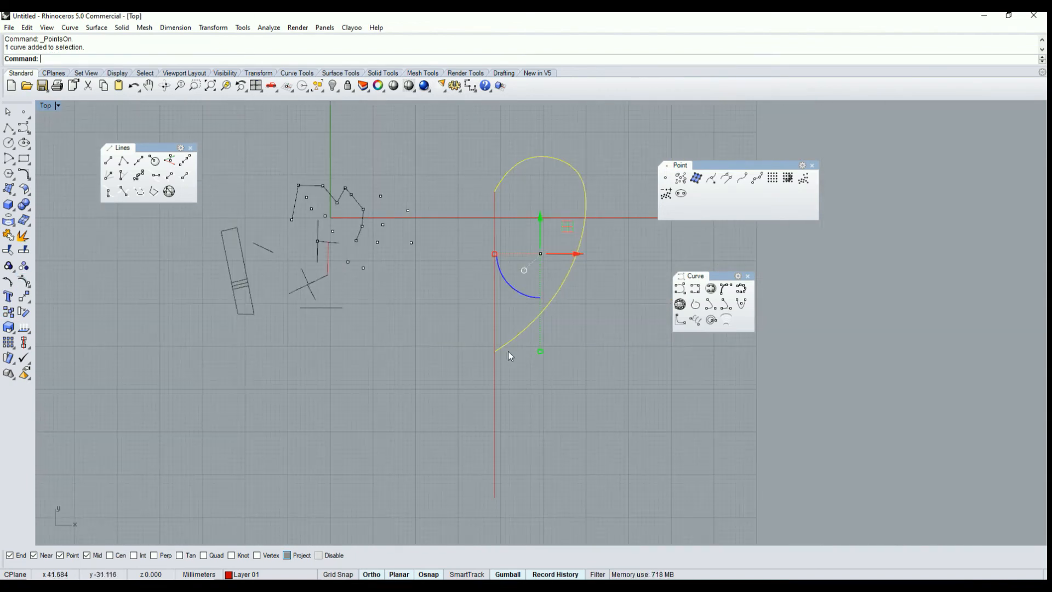
scroll(498, 351, up, 7)
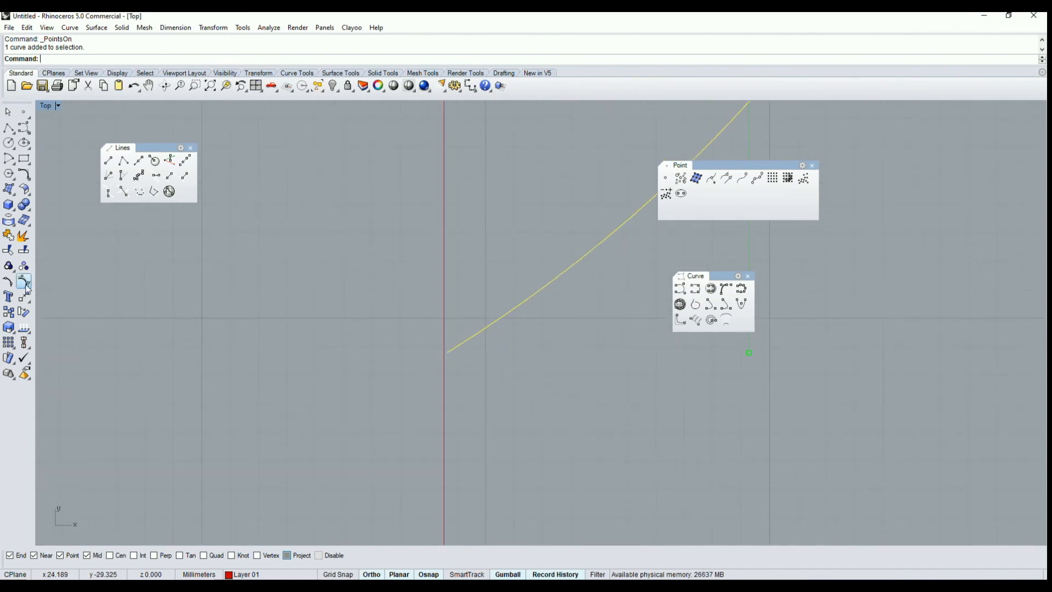
click(10, 311)
Step: Move the control point at the curve's lower end horizontally onto the vertical line
drag(404, 331, 464, 386)
scroll(445, 350, up, 4)
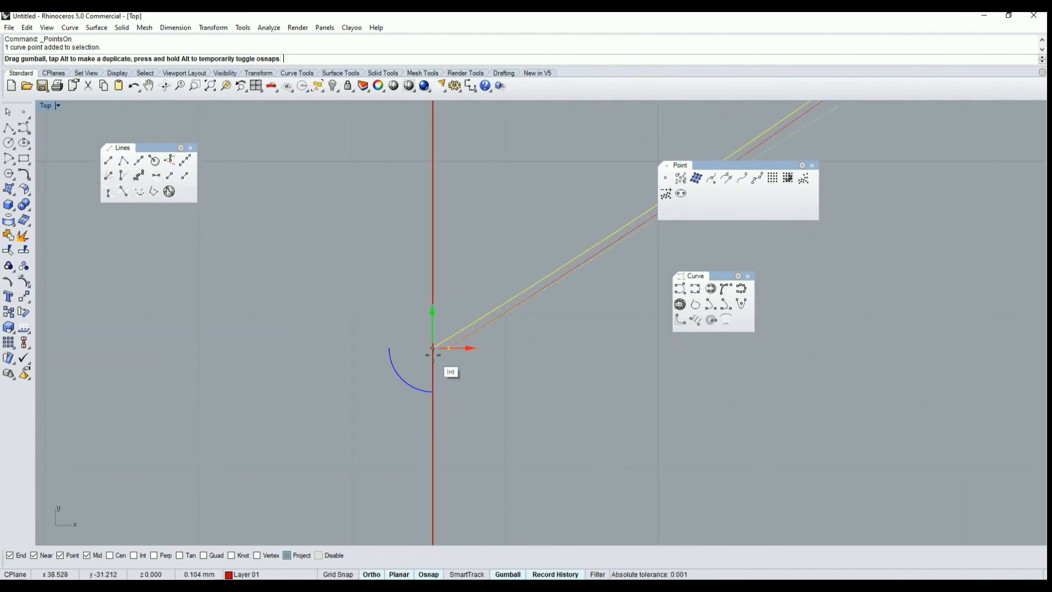
scroll(448, 357, down, 5)
scroll(483, 323, up, 5)
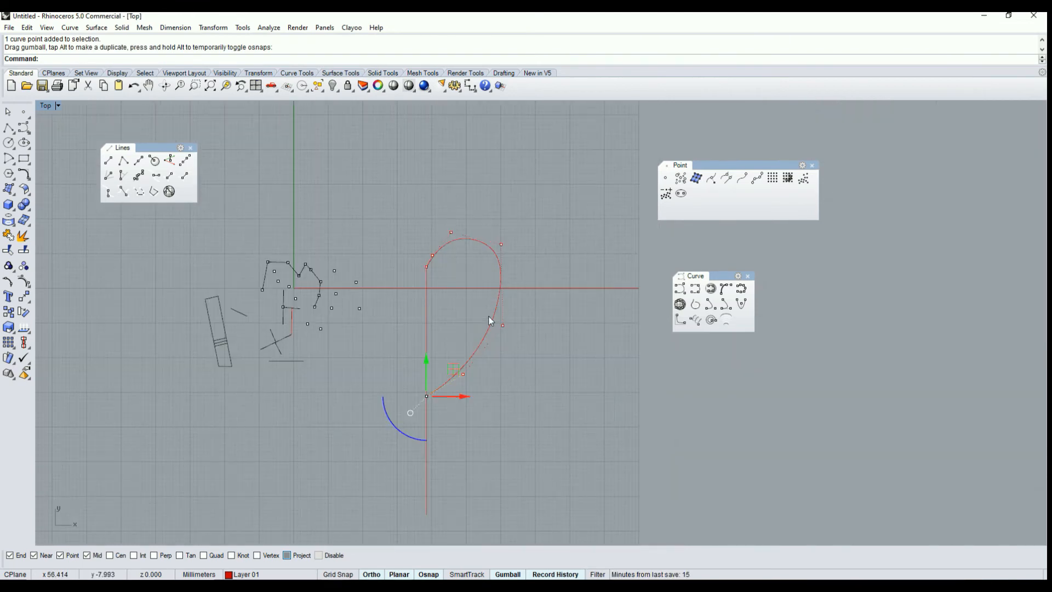
Step: Reshape the curve's lower, right and upper right parts by moving their control points with the gumball
click(441, 410)
drag(443, 378, 444, 361)
drag(474, 279, 532, 338)
drag(516, 286, 551, 309)
drag(508, 150, 530, 186)
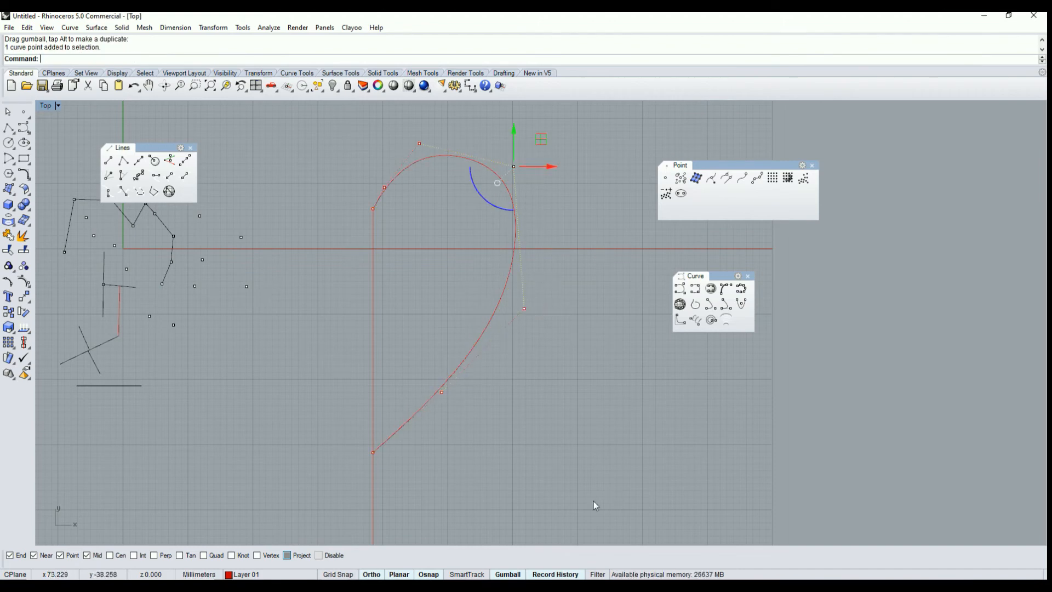
Step: Toggle the Gumball off and on twice, leaving it on, and clear the control point selection
click(512, 574)
click(512, 574)
click(512, 575)
click(512, 574)
click(616, 483)
Step: Adjust the control point near the curve's upper end, close to where it meets the vertical line
right_drag(415, 199, 449, 235)
scroll(420, 226, up, 10)
drag(373, 203, 443, 220)
click(460, 261)
Step: Show the reshaped curve's control points, hide them again and reselect the curve
scroll(461, 264, down, 15)
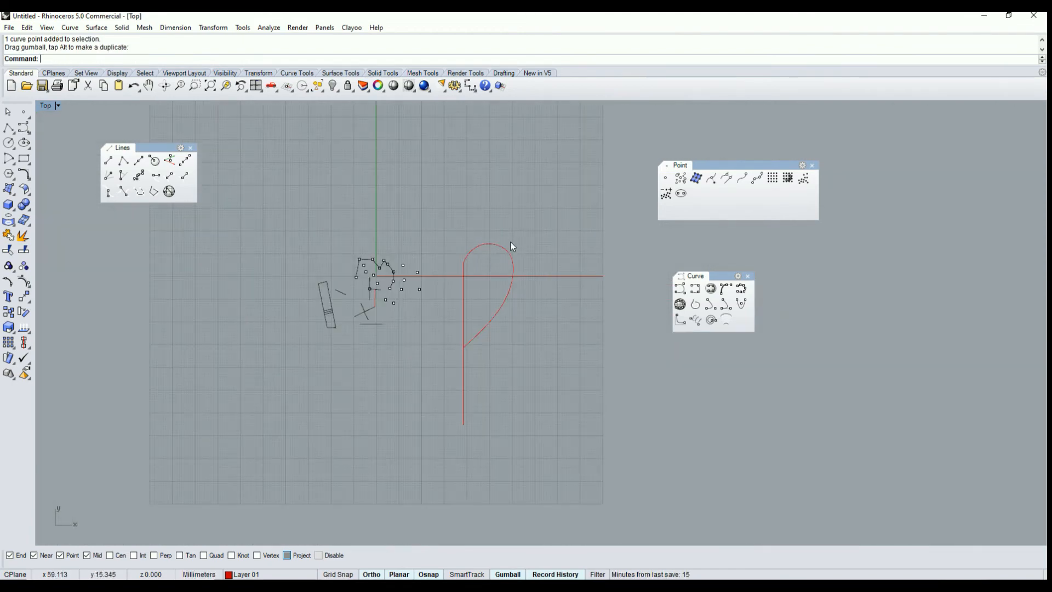
click(512, 248)
scroll(505, 256, up, 1)
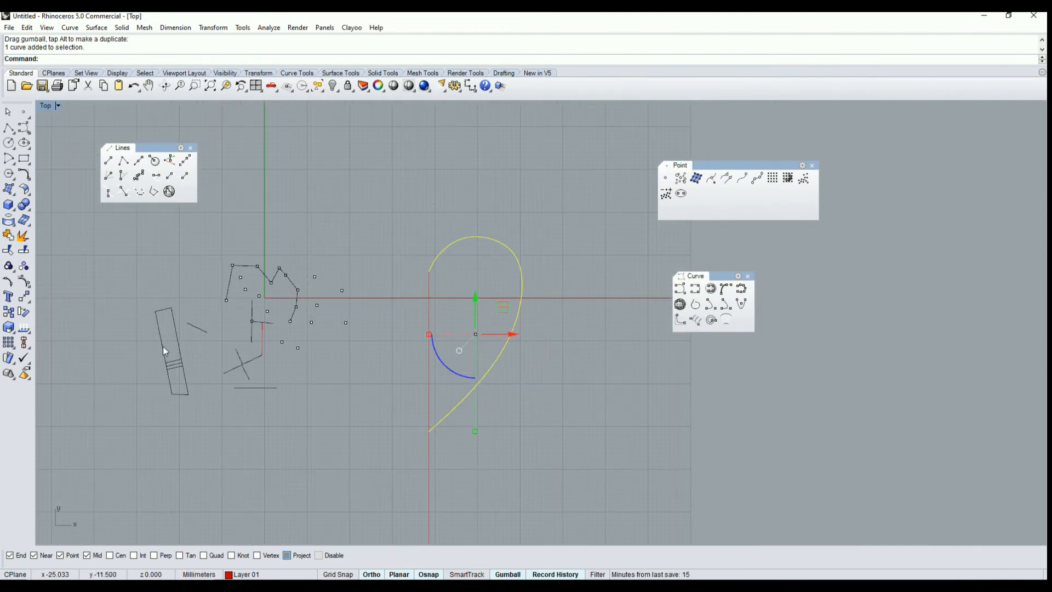
click(28, 282)
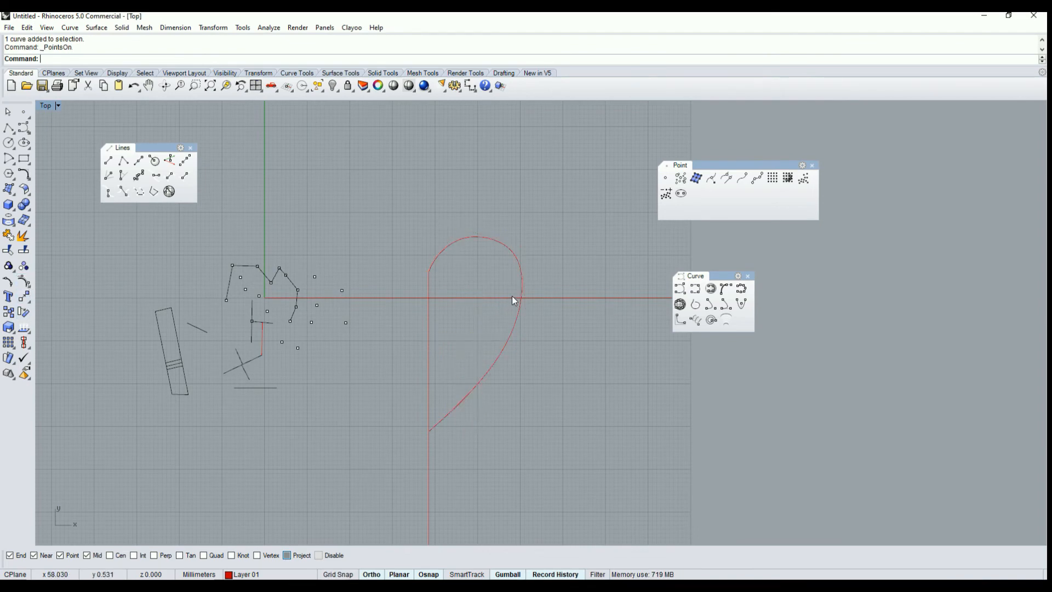
click(519, 296)
right_drag(554, 328, 560, 306)
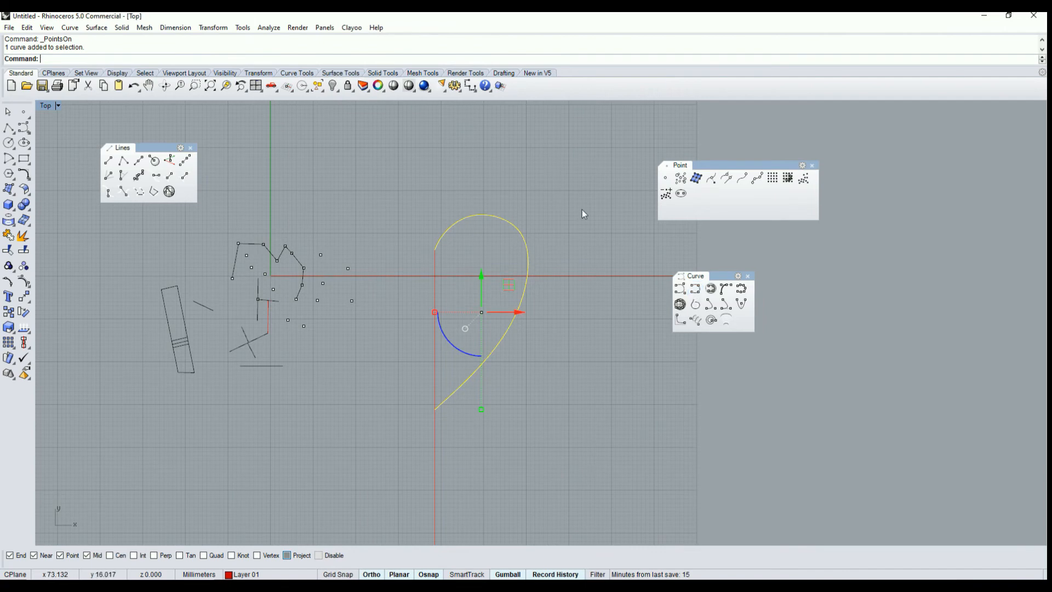
Step: Show the teardrop curve's control points and shift the ones on its right side and lower part slightly inward with the gumball
drag(584, 206, 530, 267)
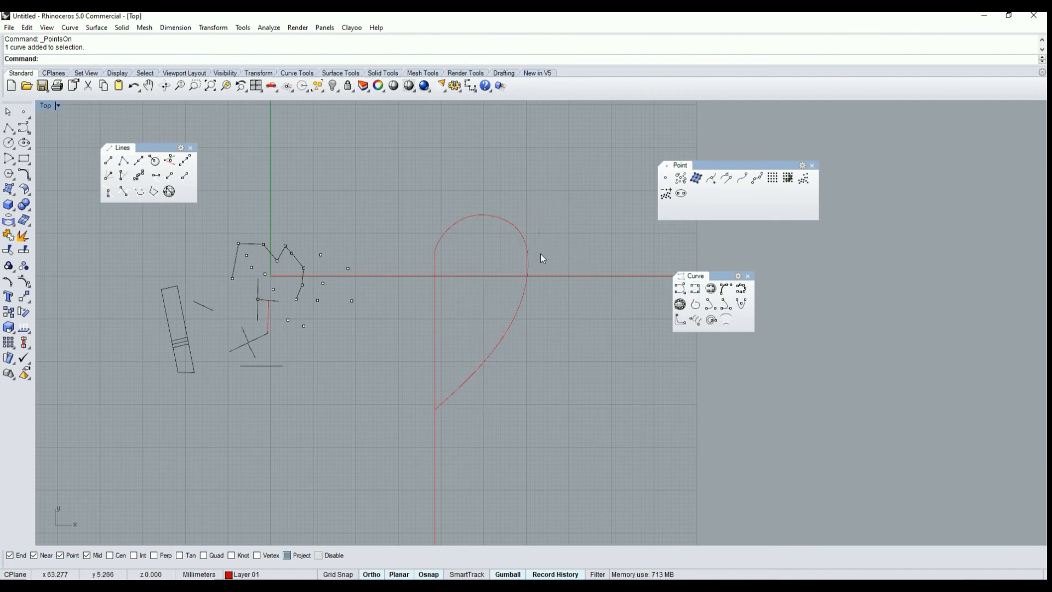
right_drag(540, 258, 556, 250)
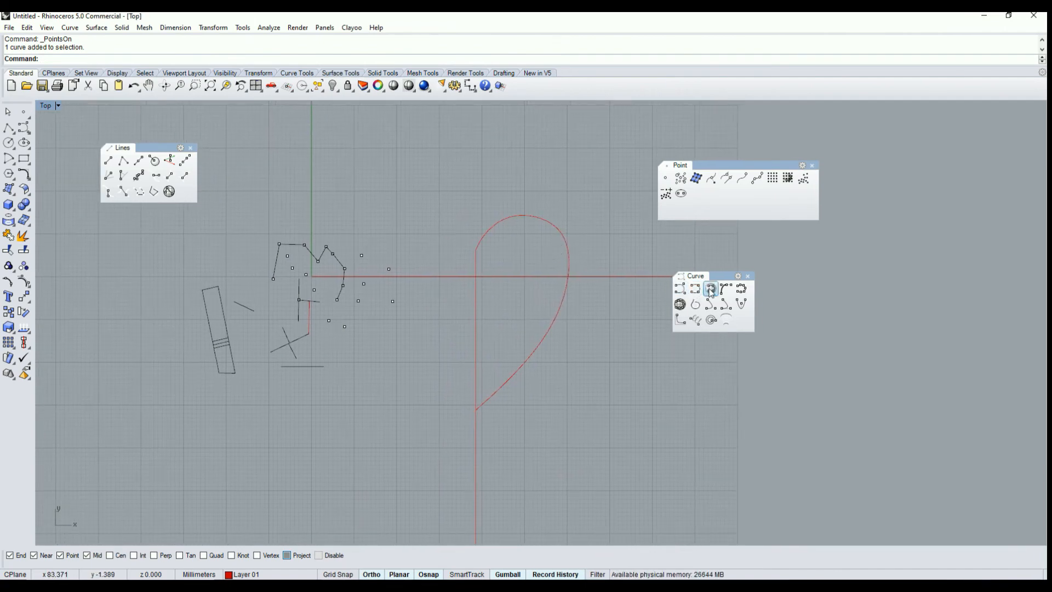
click(574, 271)
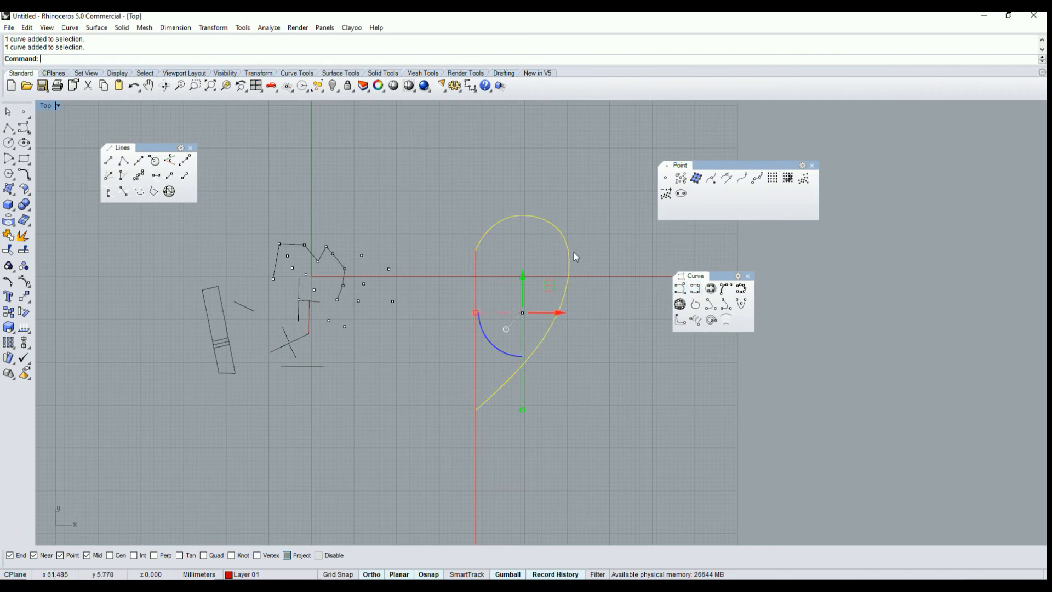
click(24, 282)
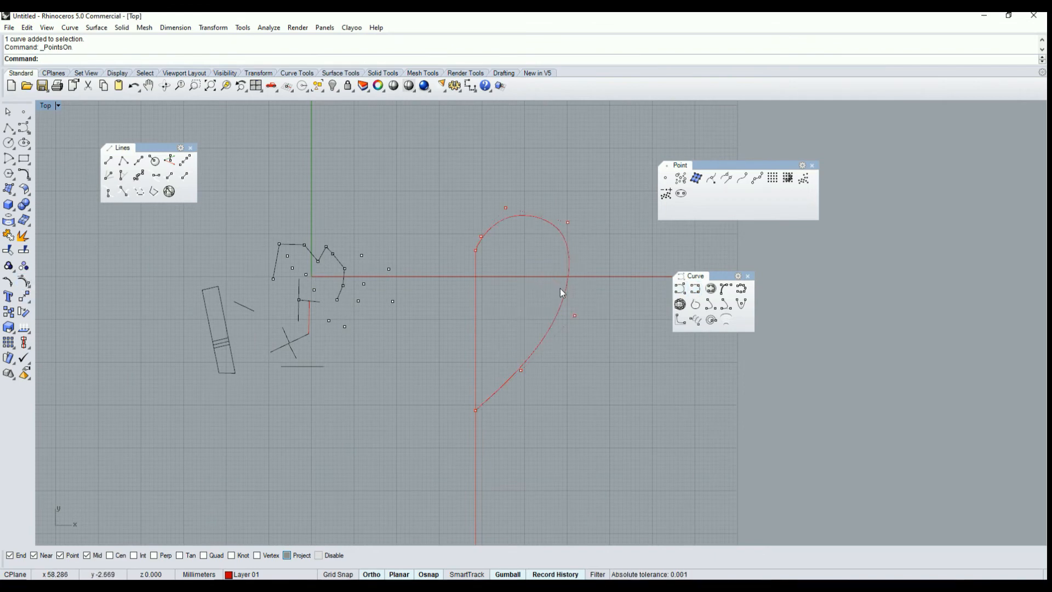
click(574, 316)
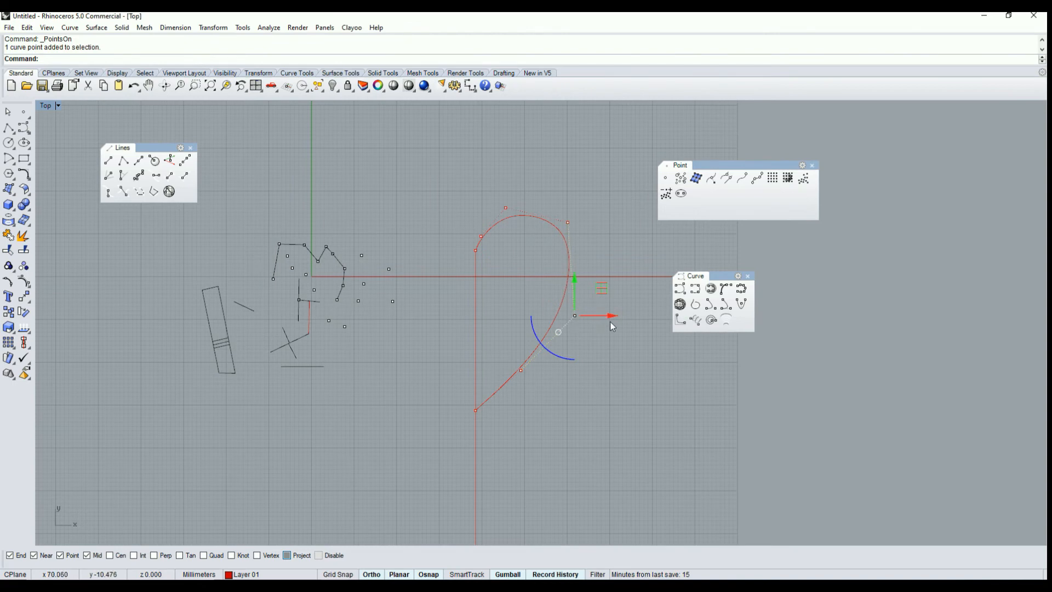
drag(613, 316, 559, 373)
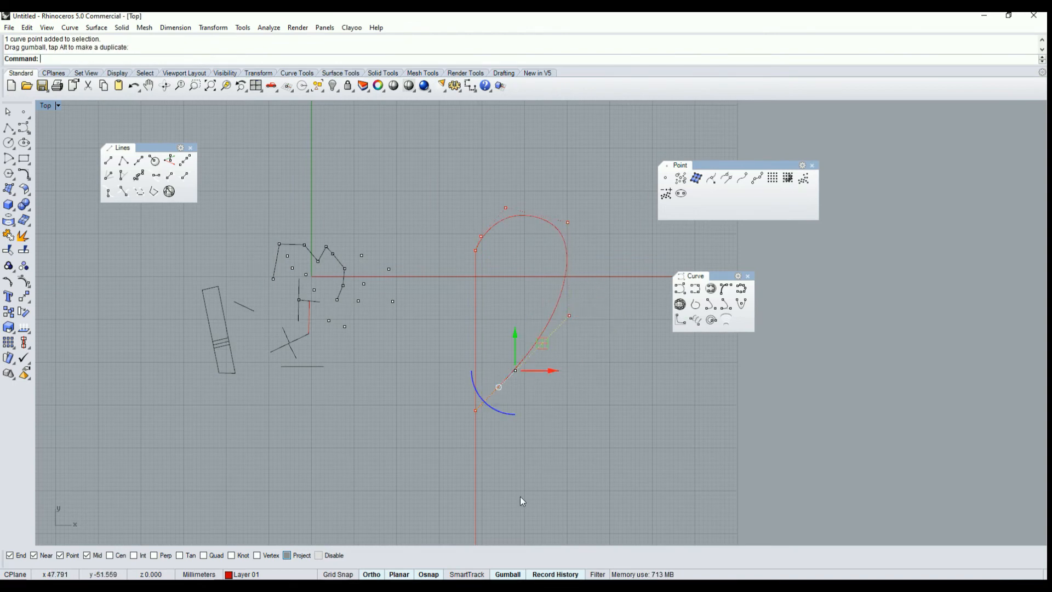
Step: Switch the Gumball off and on again twice, then deselect the curve's lower control point
click(513, 574)
click(512, 575)
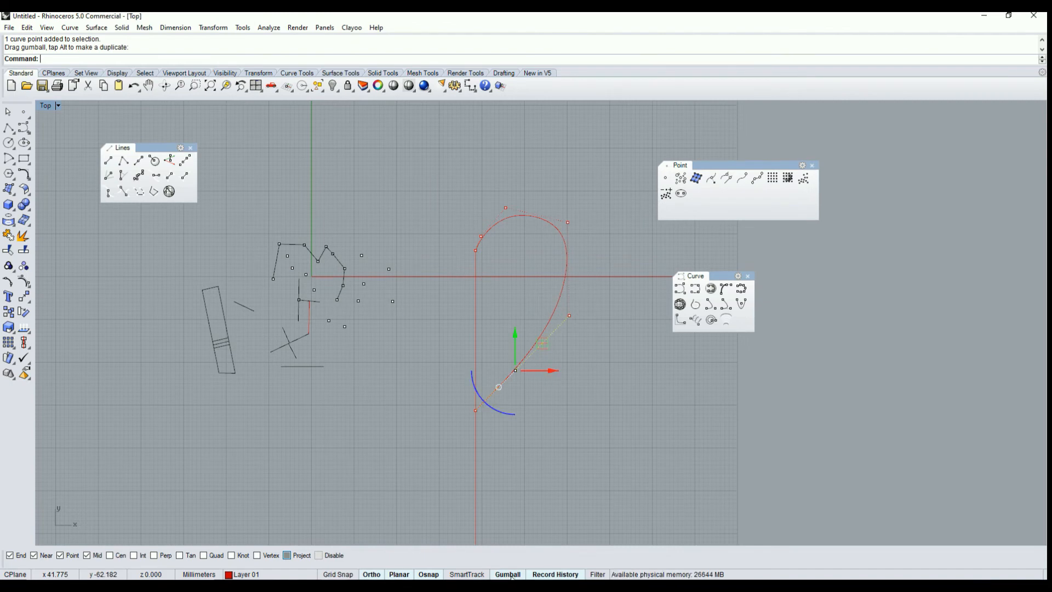
click(512, 576)
click(510, 576)
click(595, 430)
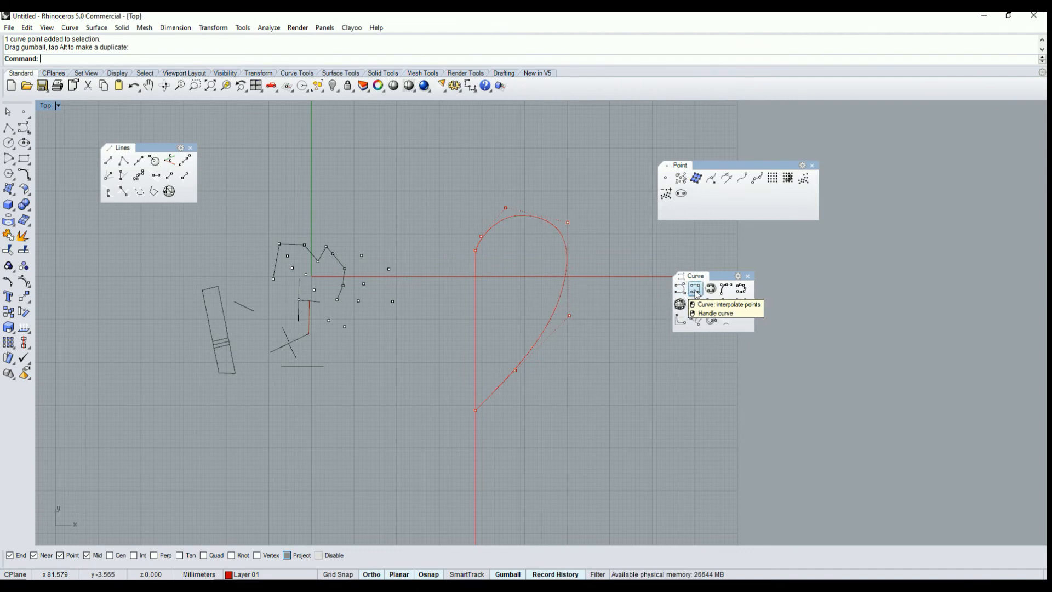
Step: Close the floating Curve, Point and Lines toolbars and detach the Circle toolbar as a floating palette
click(749, 276)
click(812, 166)
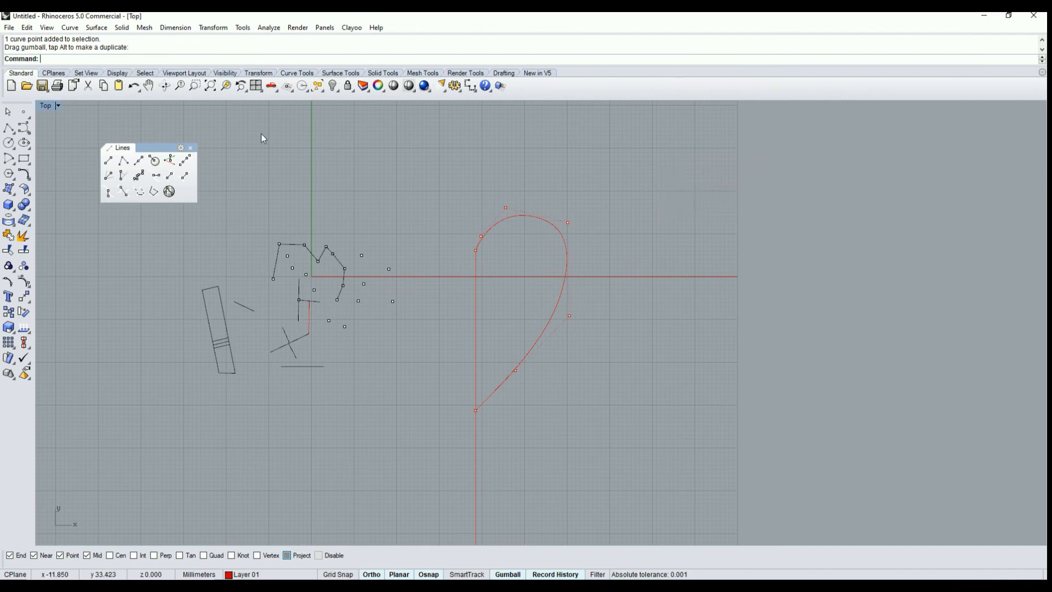
click(191, 148)
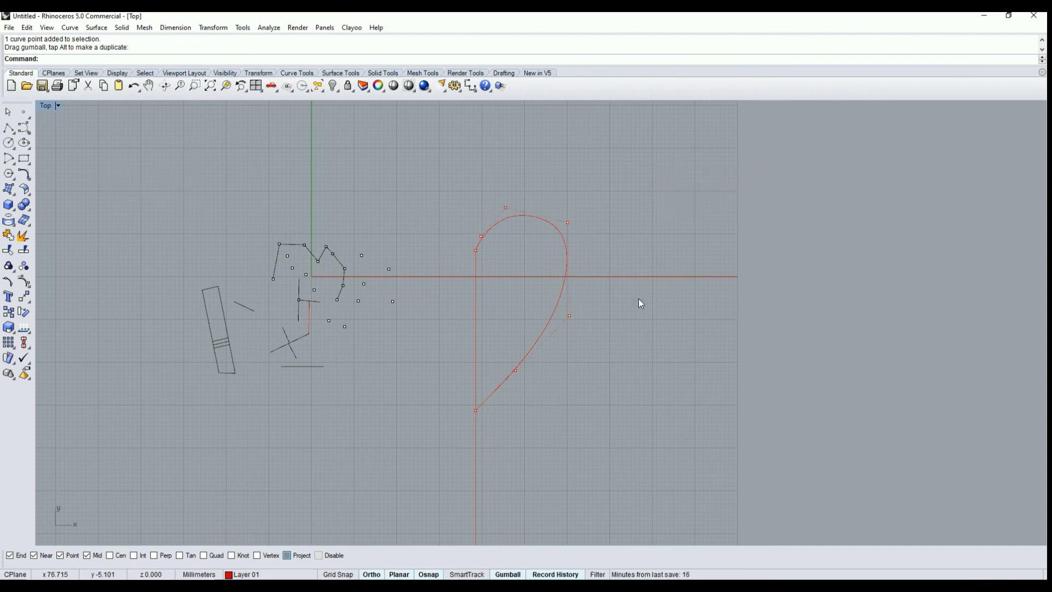
right_drag(419, 302, 523, 294)
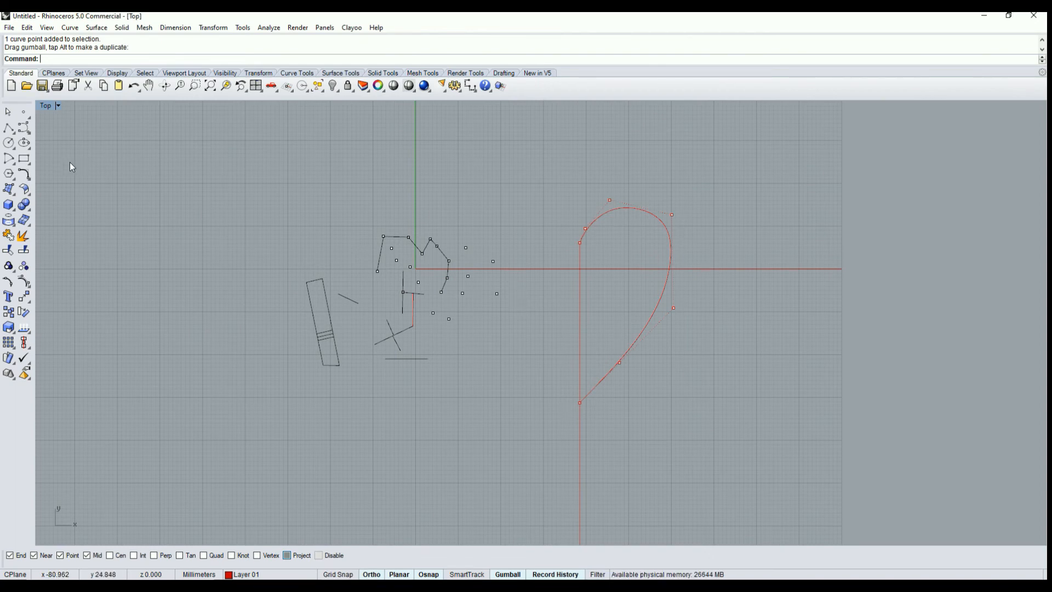
click(10, 145)
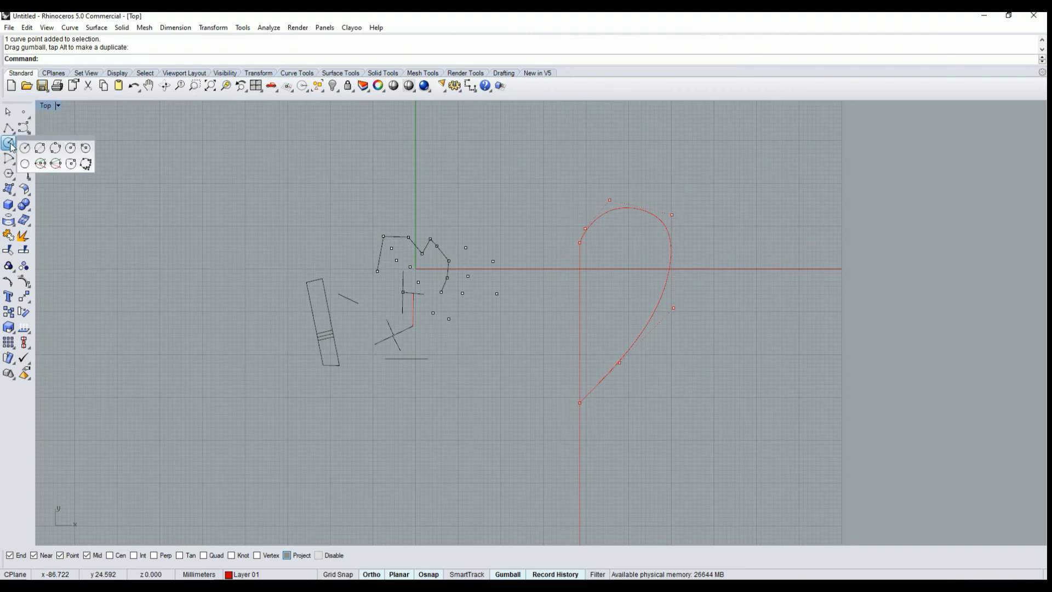
drag(36, 155, 160, 167)
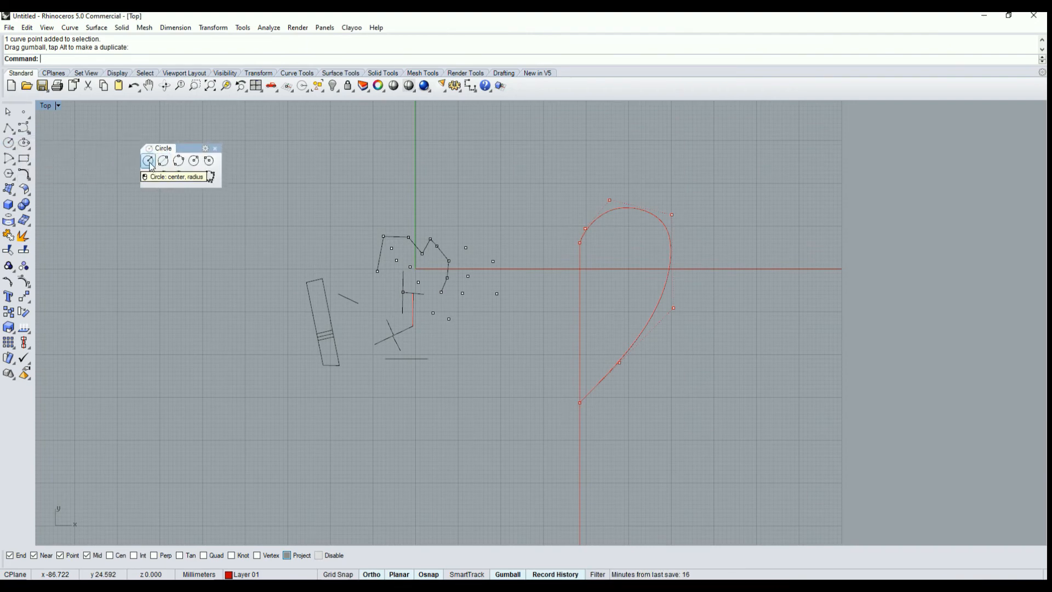
Step: Draw a center-radius circle with a diameter of 1 mm in the empty area above the polyline
click(149, 162)
click(467, 190)
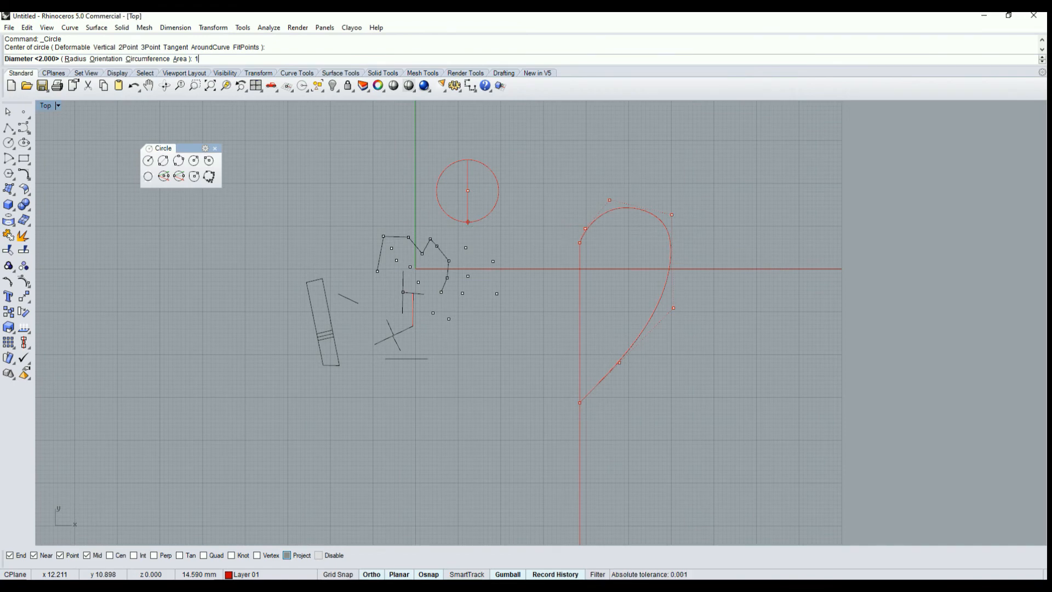
text(1)
key(Return)
Step: Move the small circle with the gumball to just above the polyline, overlapping the green Y axis, and deselect it
scroll(463, 185, up, 3)
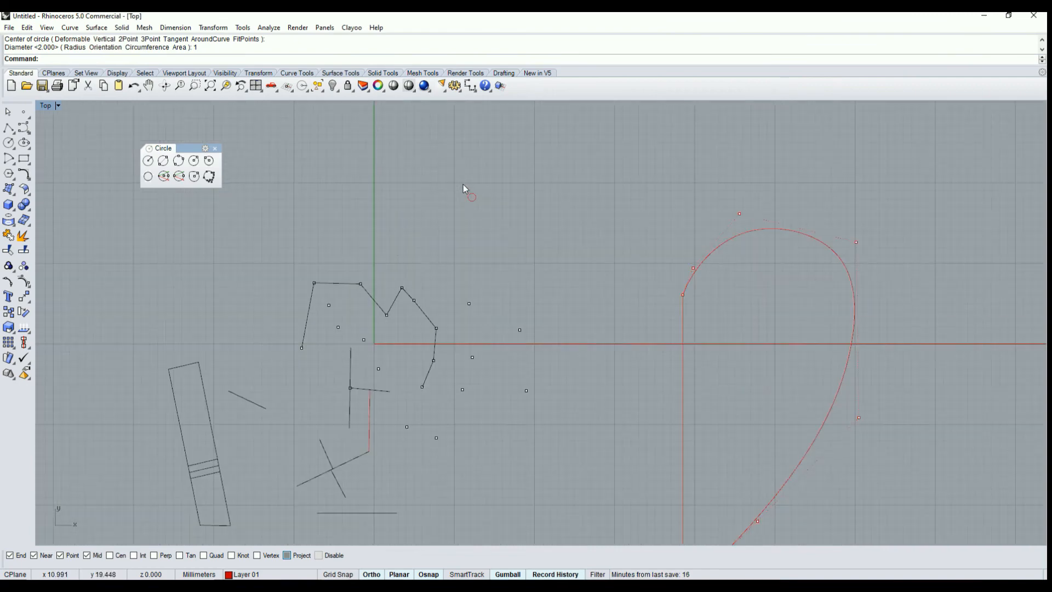
click(463, 187)
scroll(487, 175, up, 2)
click(495, 216)
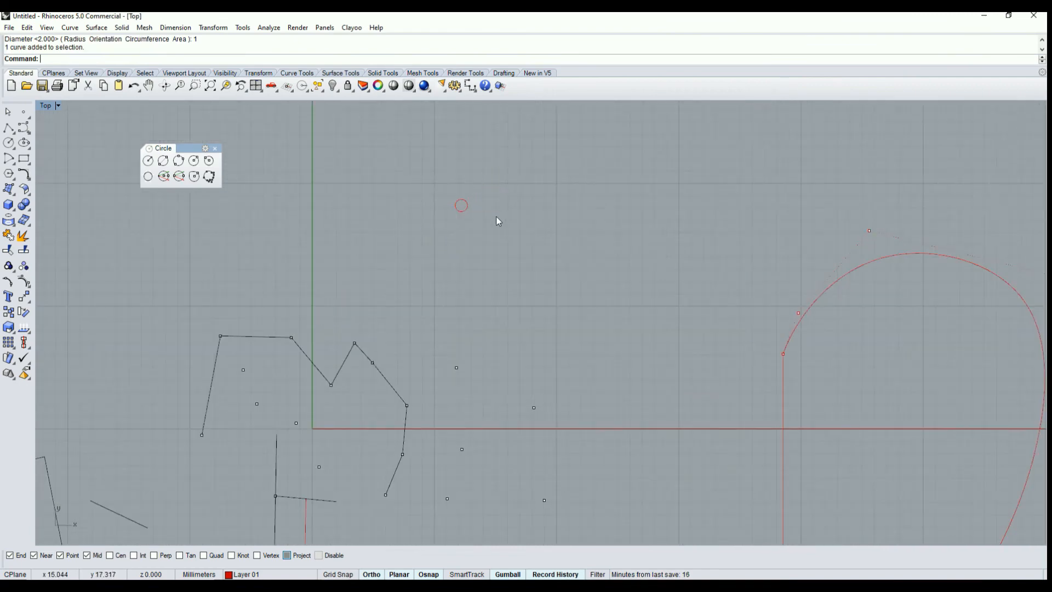
click(468, 208)
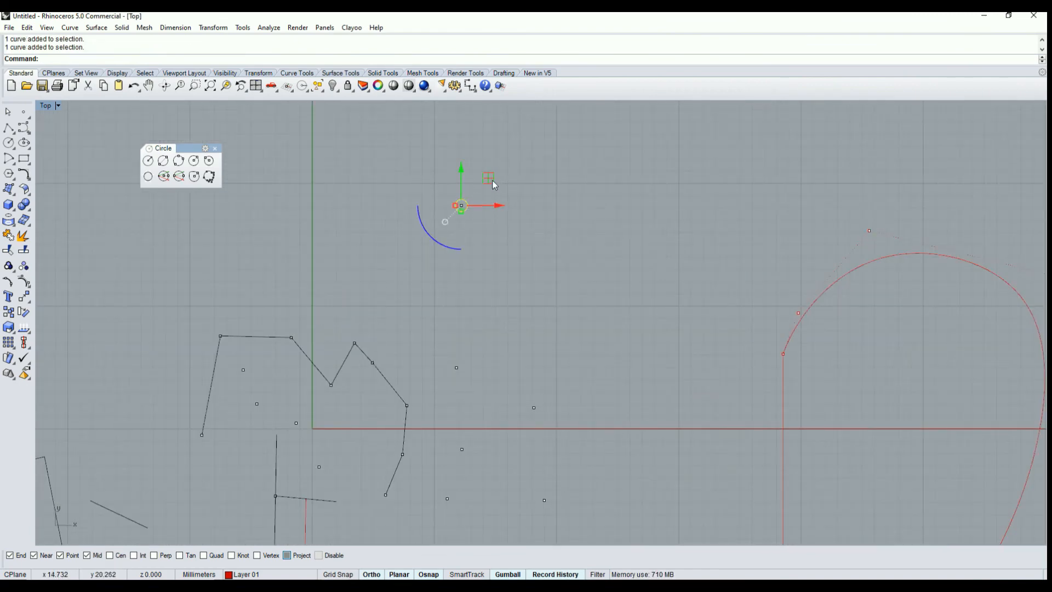
drag(488, 180, 363, 321)
drag(328, 290, 329, 265)
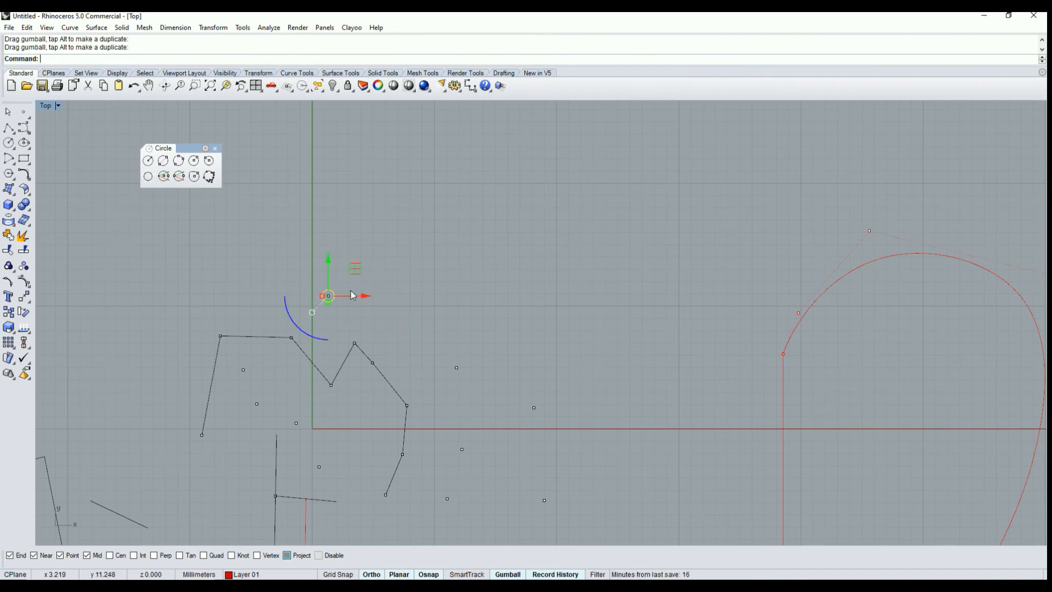
mouse_move(358, 297)
mouse_down()
mouse_move(330, 298)
mouse_move(397, 301)
mouse_move(350, 304)
mouse_up()
scroll(402, 276, down, 4)
scroll(403, 276, up, 6)
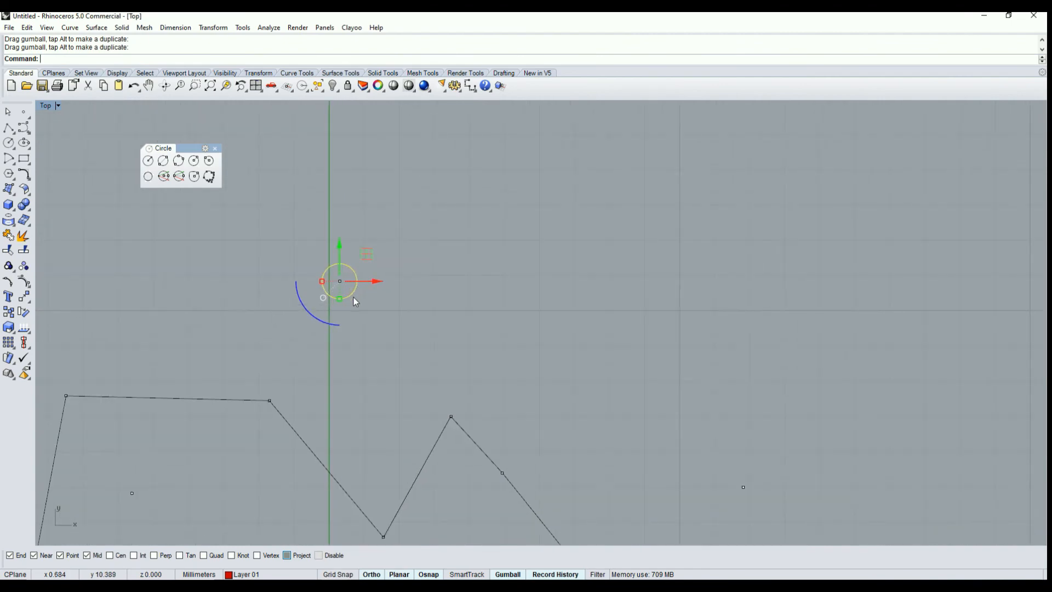
key(Escape)
scroll(399, 261, down, 2)
scroll(379, 251, up, 4)
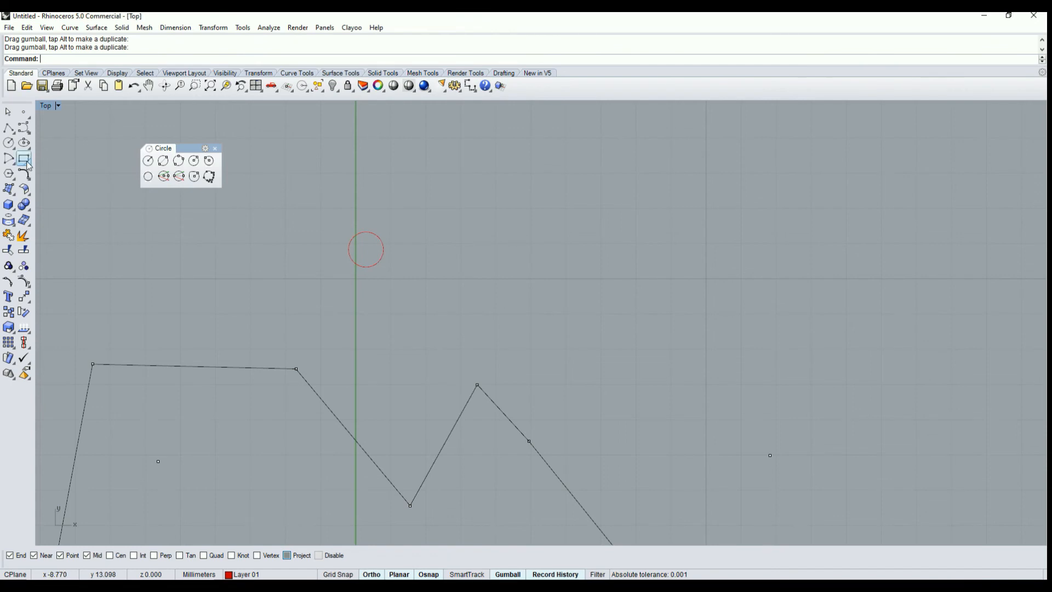
Step: Enable the Cen object snap and draw a horizontal line about 7.5 mm long from the circle's center toward positive X
click(8, 127)
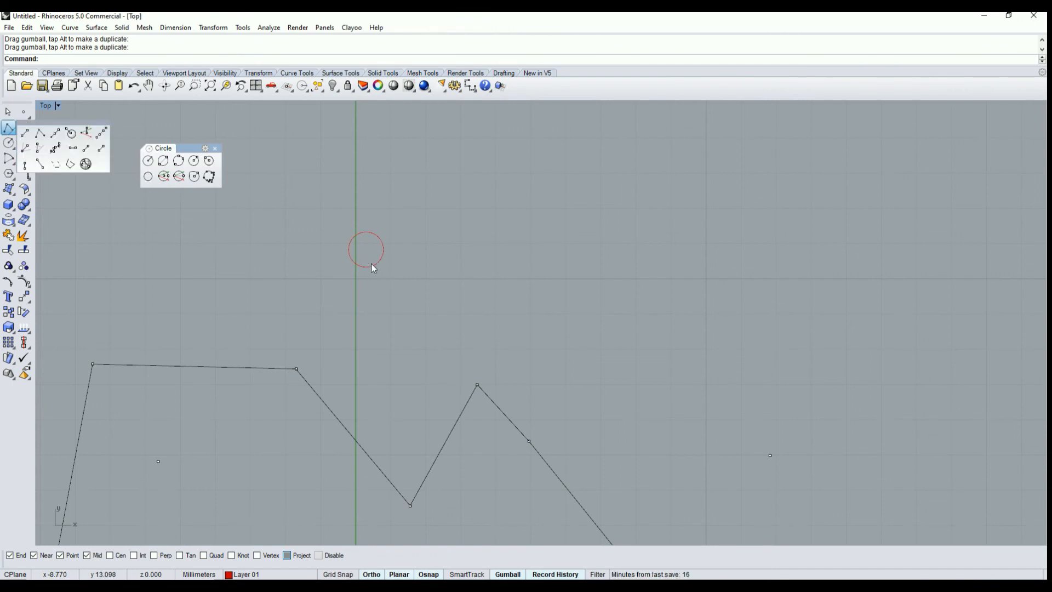
click(24, 133)
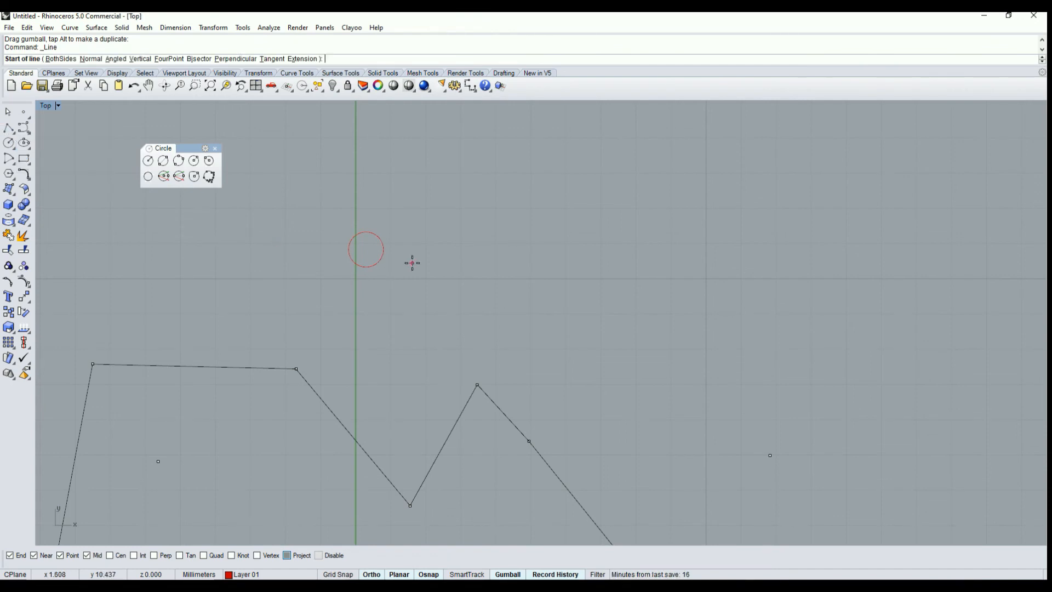
click(12, 132)
click(25, 133)
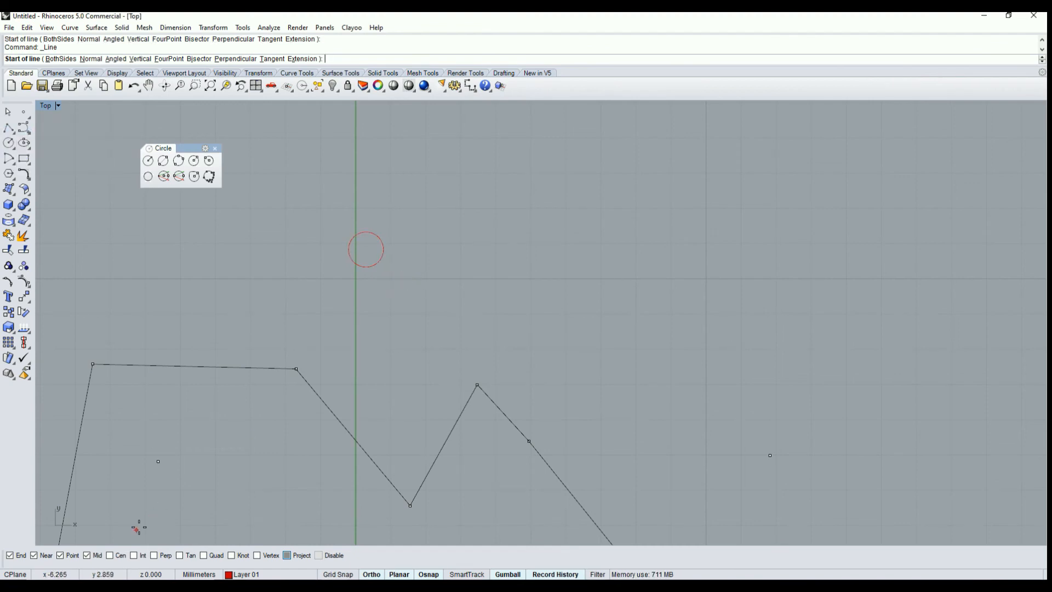
click(120, 556)
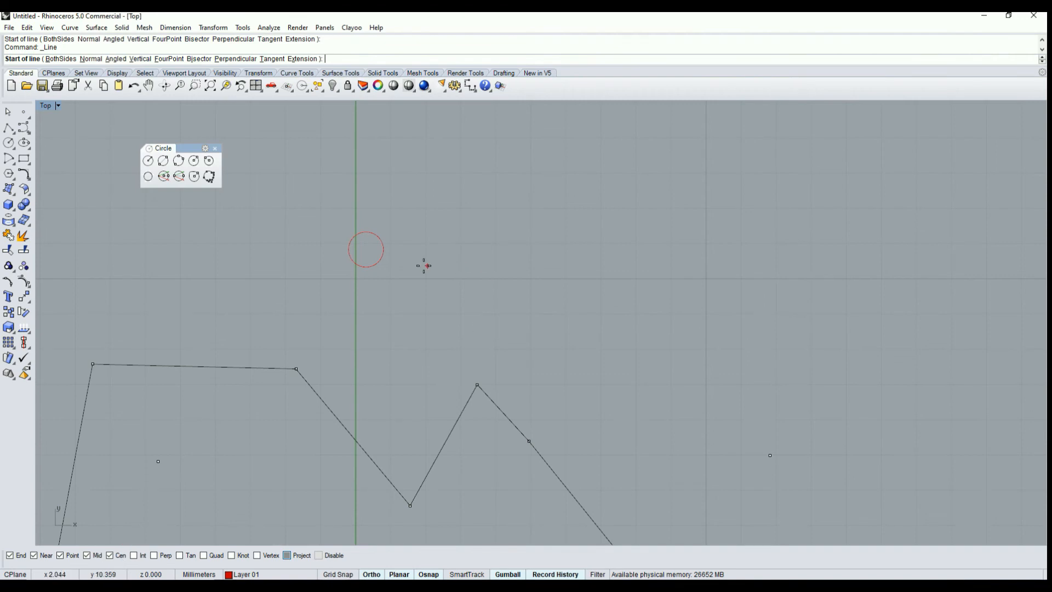
scroll(399, 274, up, 3)
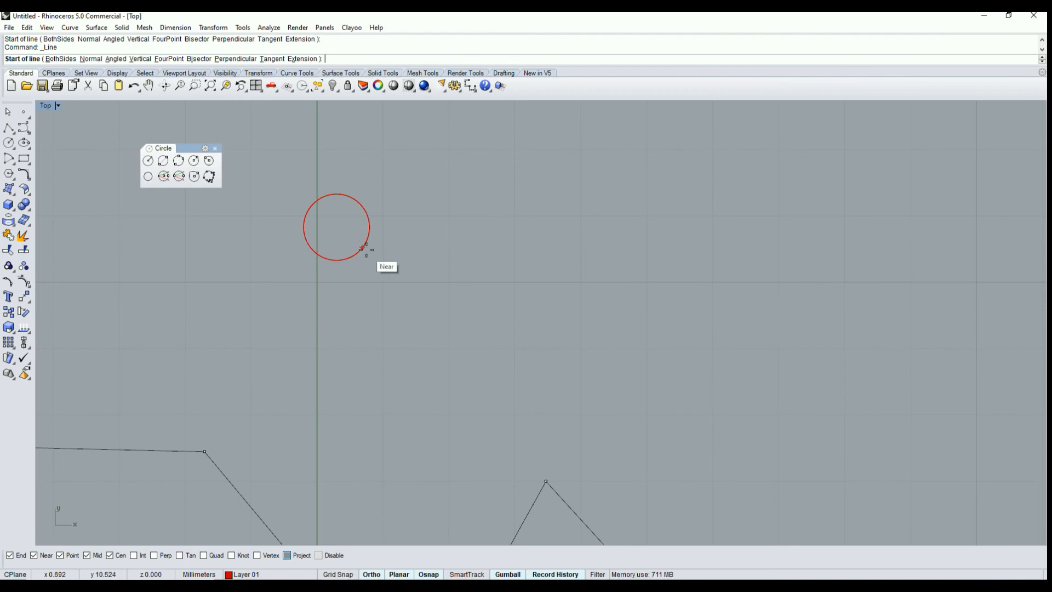
click(361, 244)
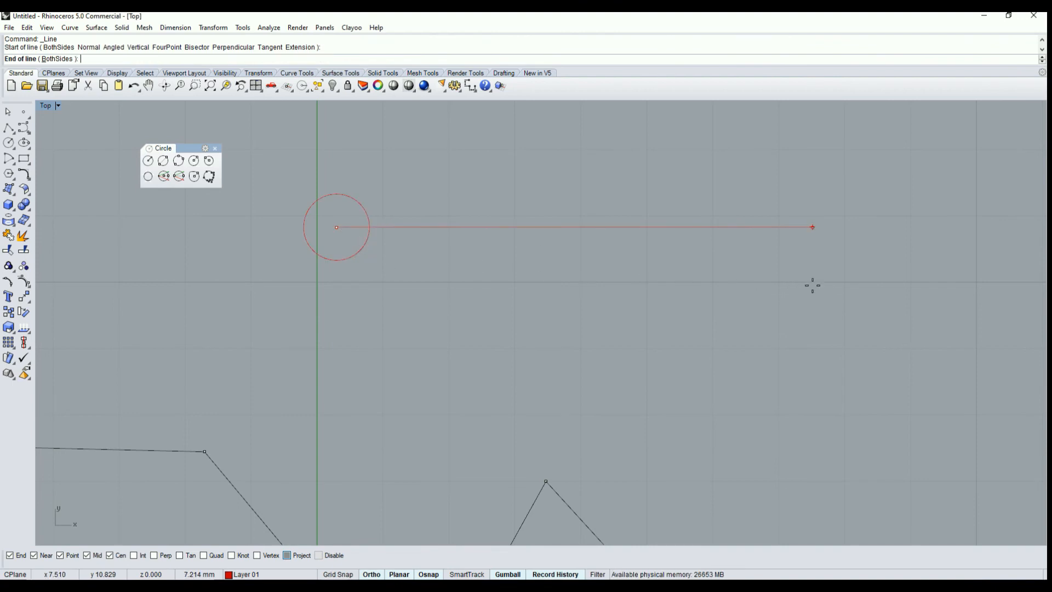
click(831, 285)
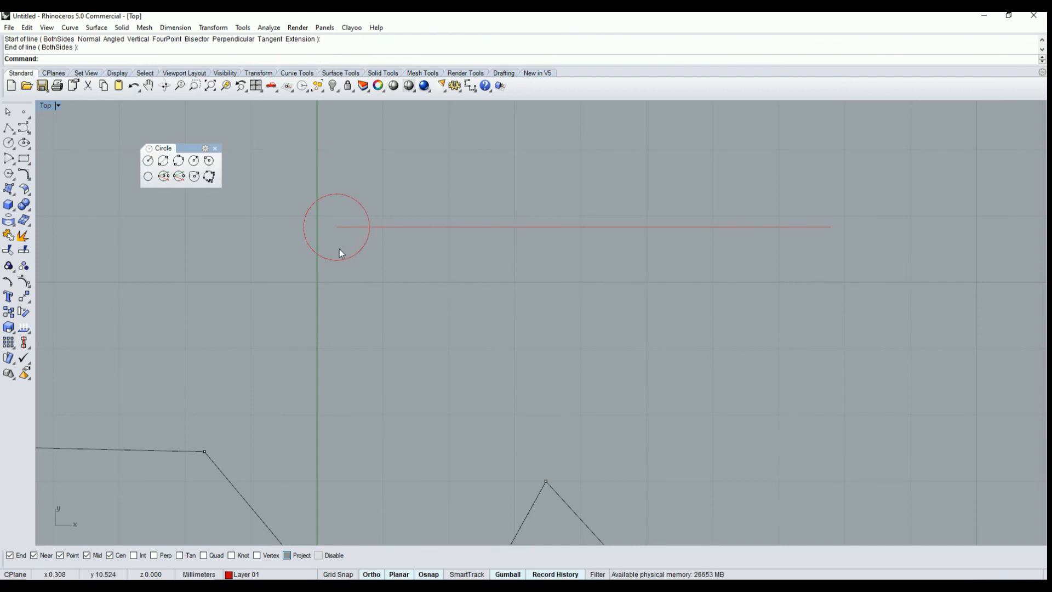
Step: Draw a 1.1 mm diameter circle centered on the horizontal line, just beyond the first circle, and select it
click(149, 161)
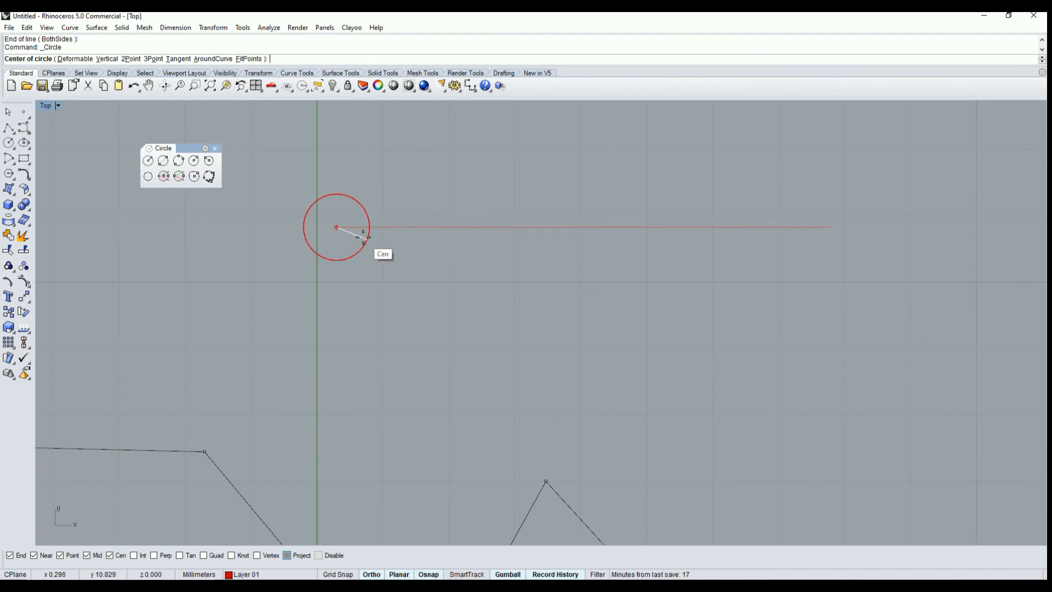
click(424, 227)
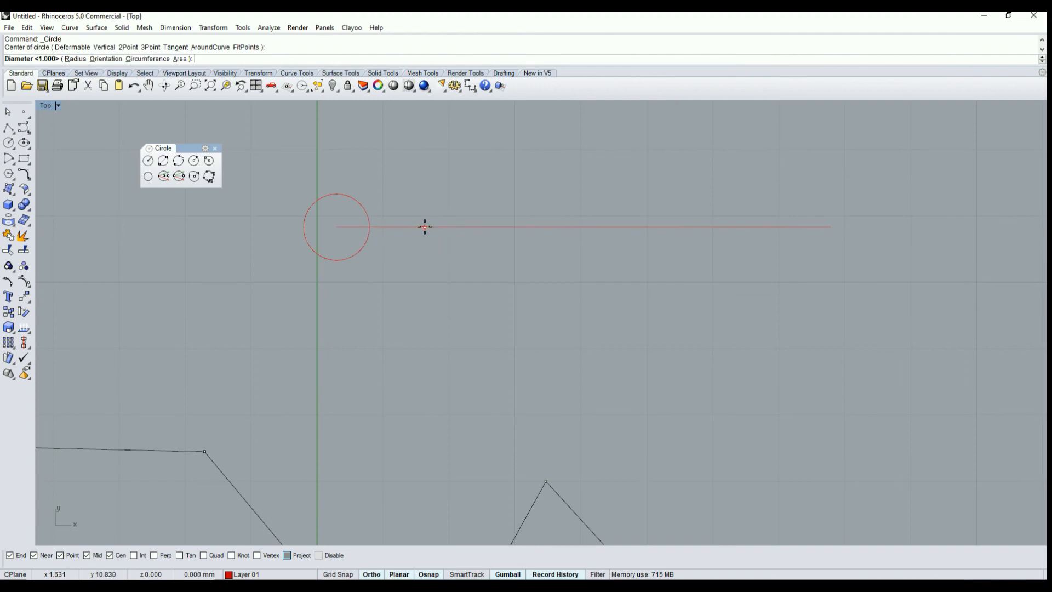
text(1)
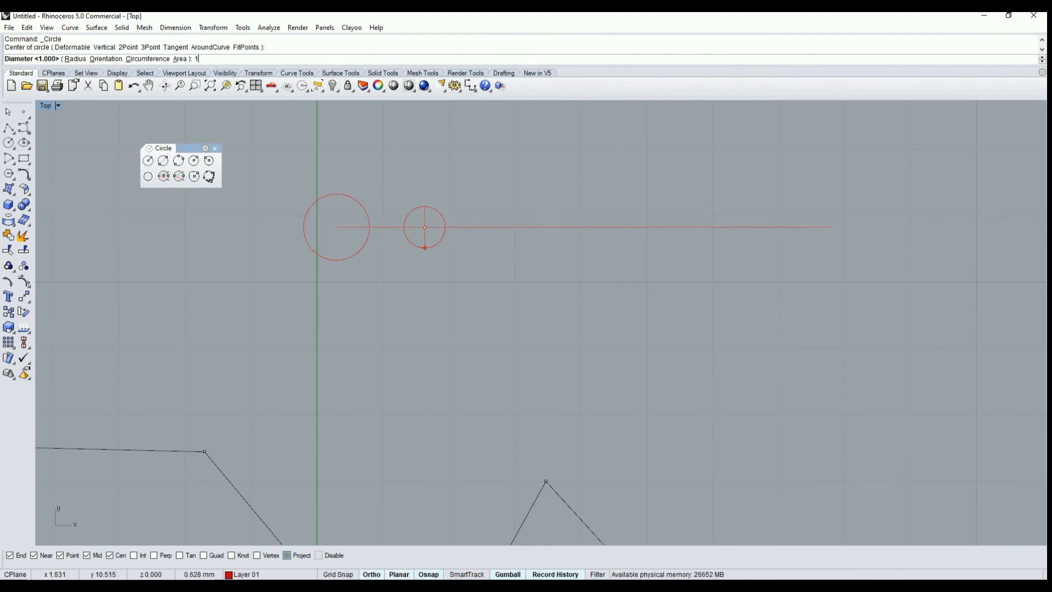
text(.1)
key(Return)
click(446, 259)
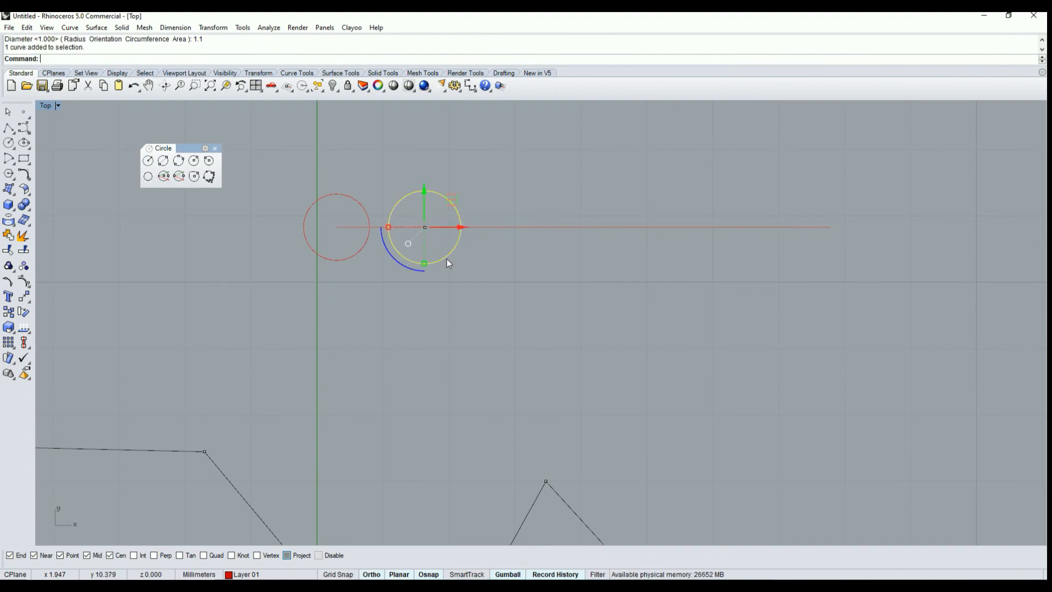
Step: Draw a 1.2 mm diameter circle centered on the line beyond the 1.1 mm circle, leaving everything deselected
key(Return)
click(513, 225)
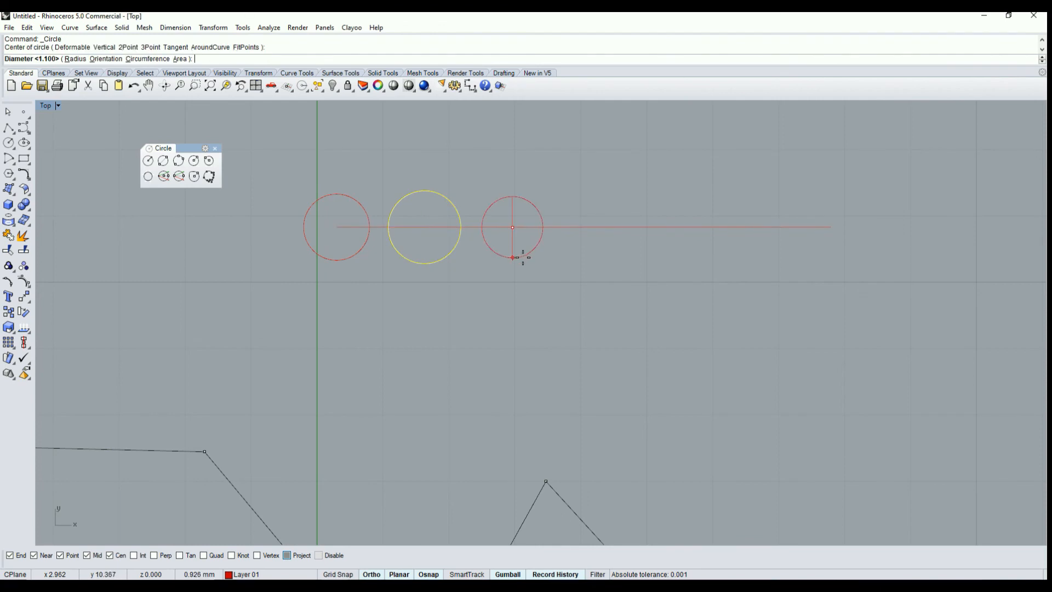
text(1.2)
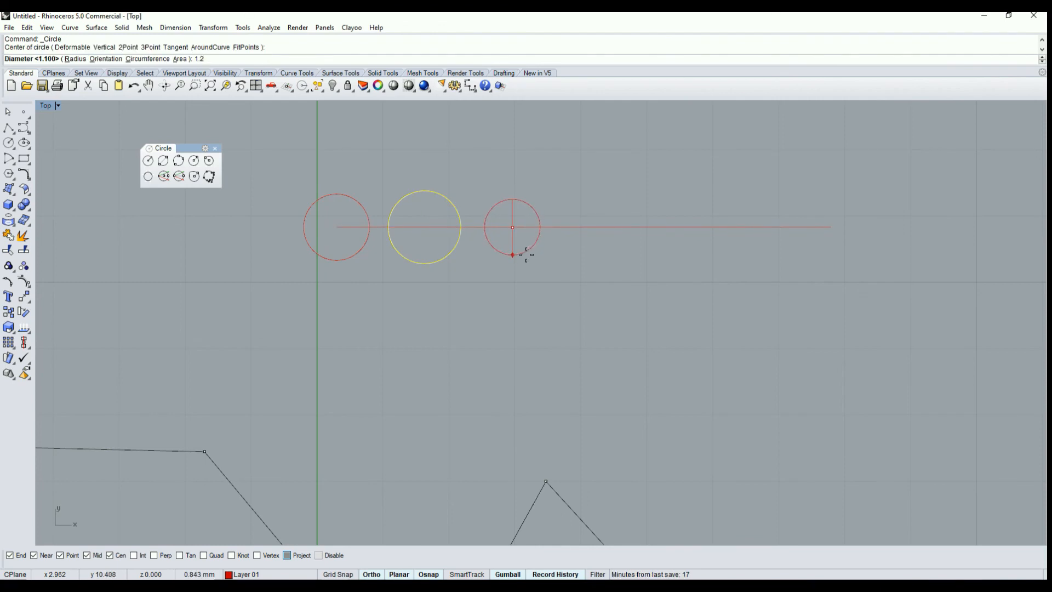
key(Return)
click(490, 338)
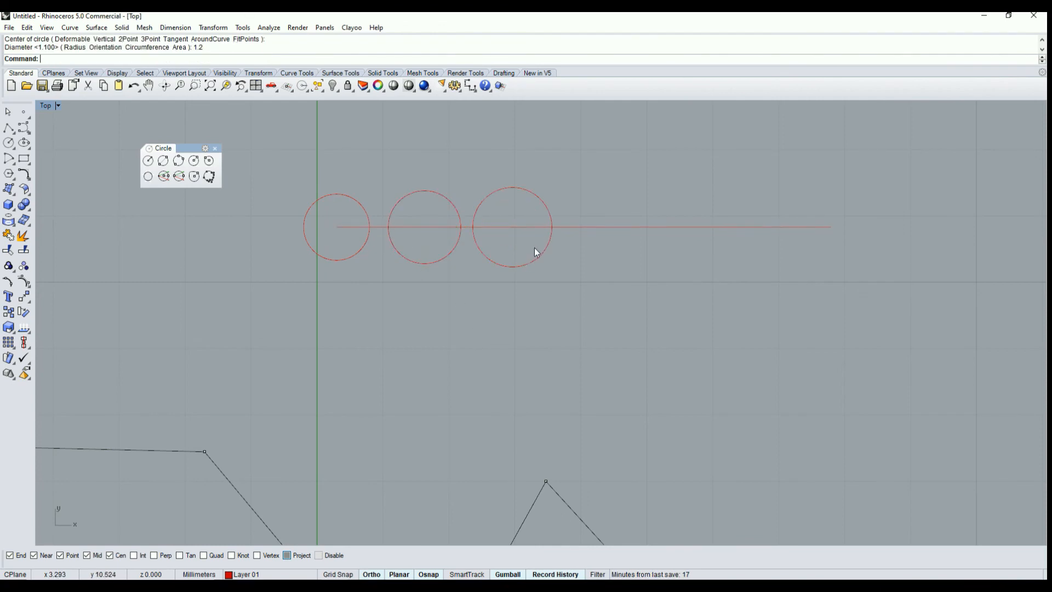
click(531, 228)
click(482, 303)
scroll(508, 286, down, 2)
right_drag(507, 287, 397, 287)
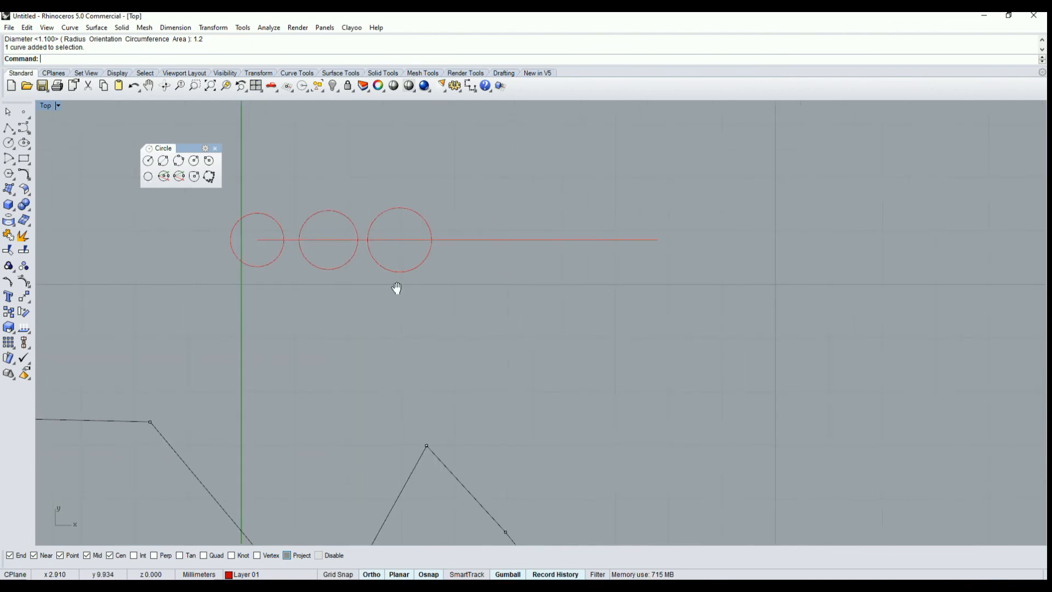
Step: Move the 1.1 mm and 1.2 mm circles slightly along the line toward the first circle with the gumball, leaving everything deselected
click(458, 241)
click(456, 311)
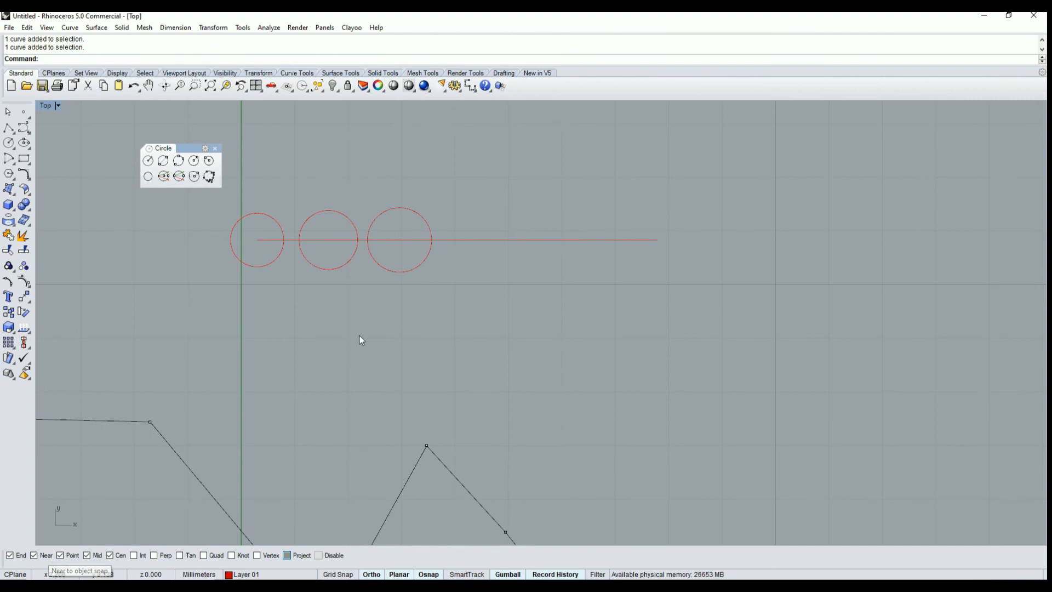
right_drag(376, 298, 437, 306)
click(416, 260)
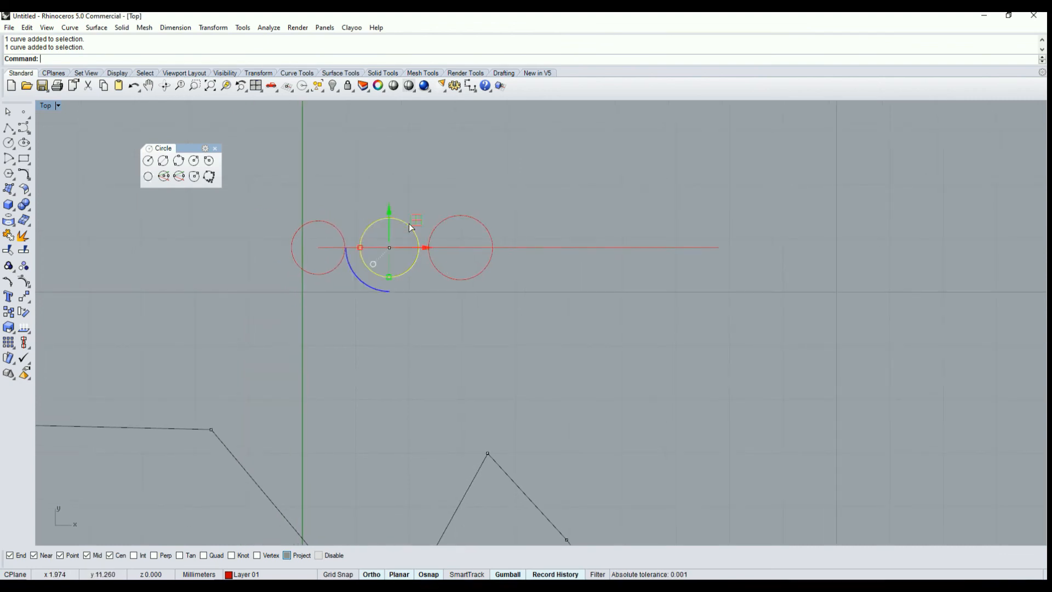
drag(429, 249, 491, 247)
click(512, 325)
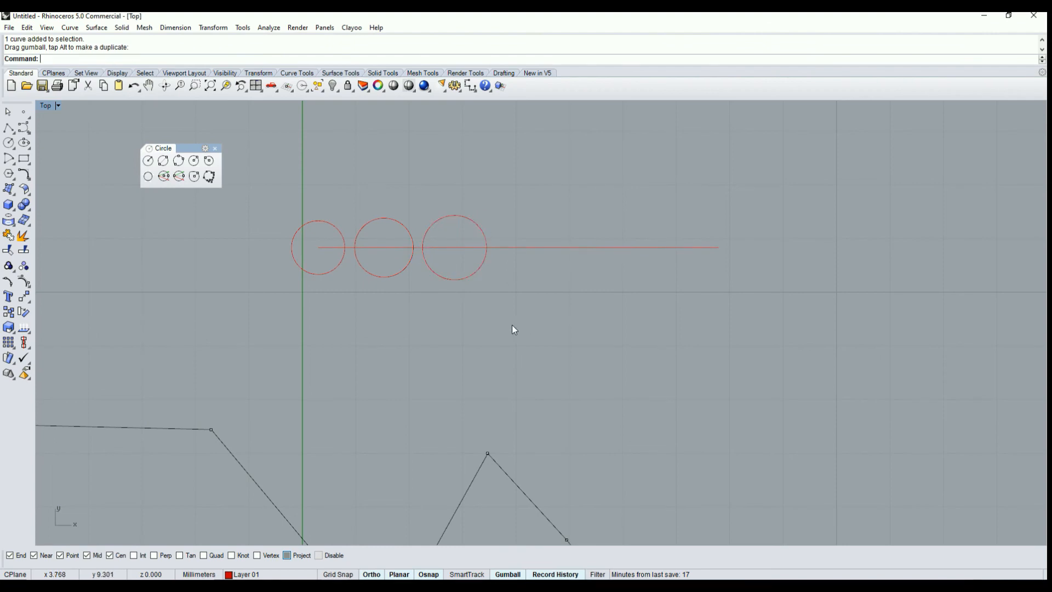
Step: Make Layer 03 the current layer, and open and close the list of all layers
click(244, 574)
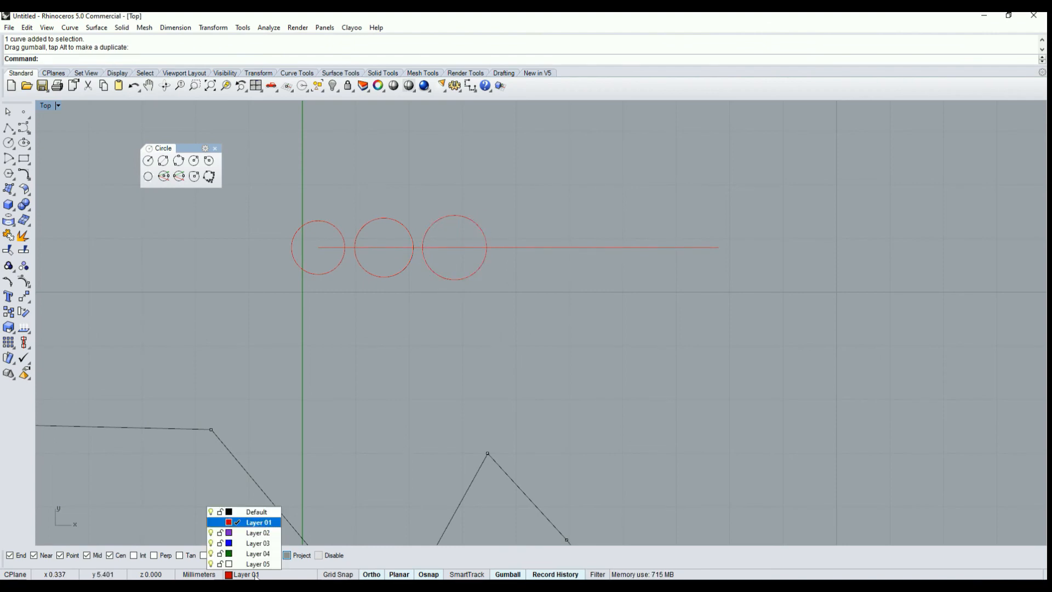
click(266, 544)
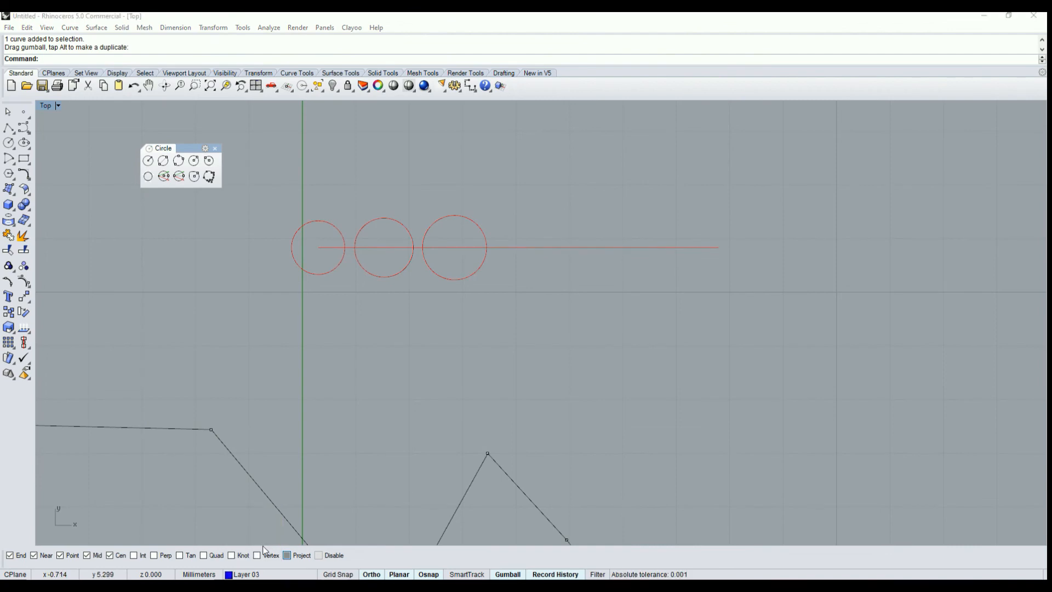
right_click(252, 574)
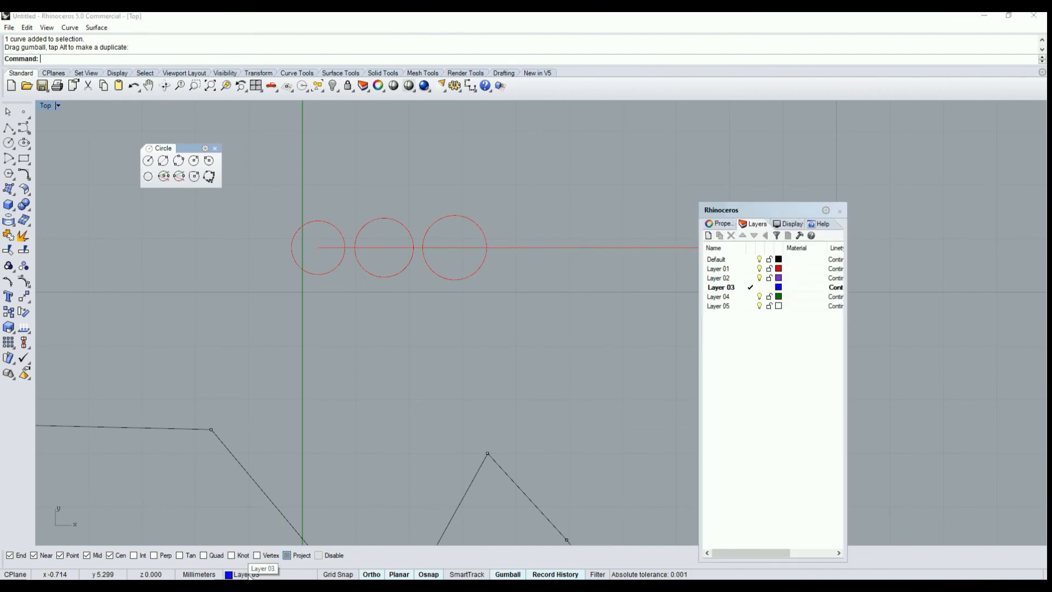
click(840, 211)
Step: Make Layer 02 the current layer and draw a 1.3 mm diameter circle centered on the line beyond the 1.2 mm circle
click(243, 574)
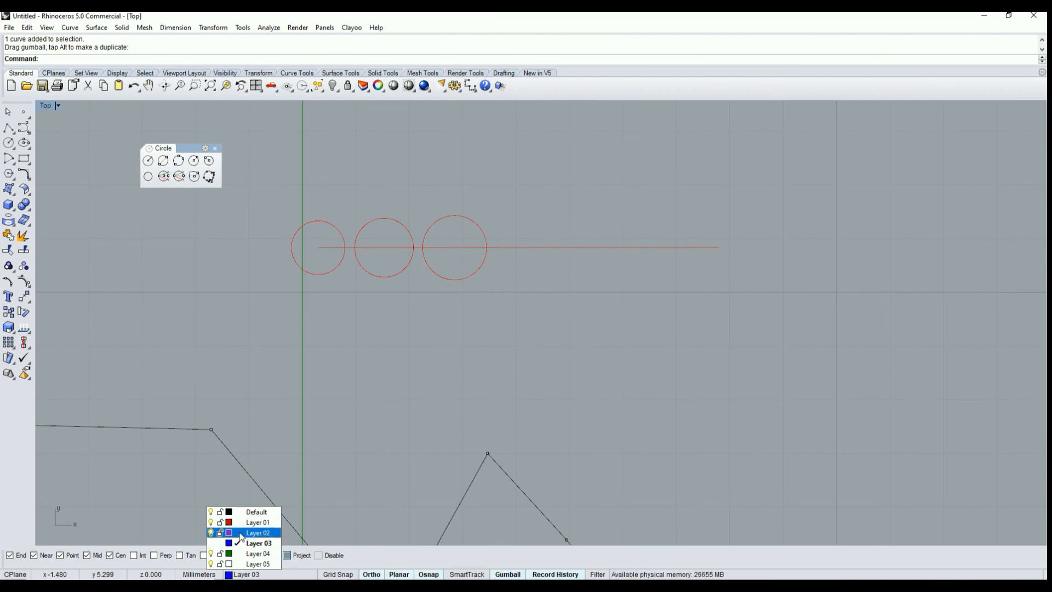
click(241, 534)
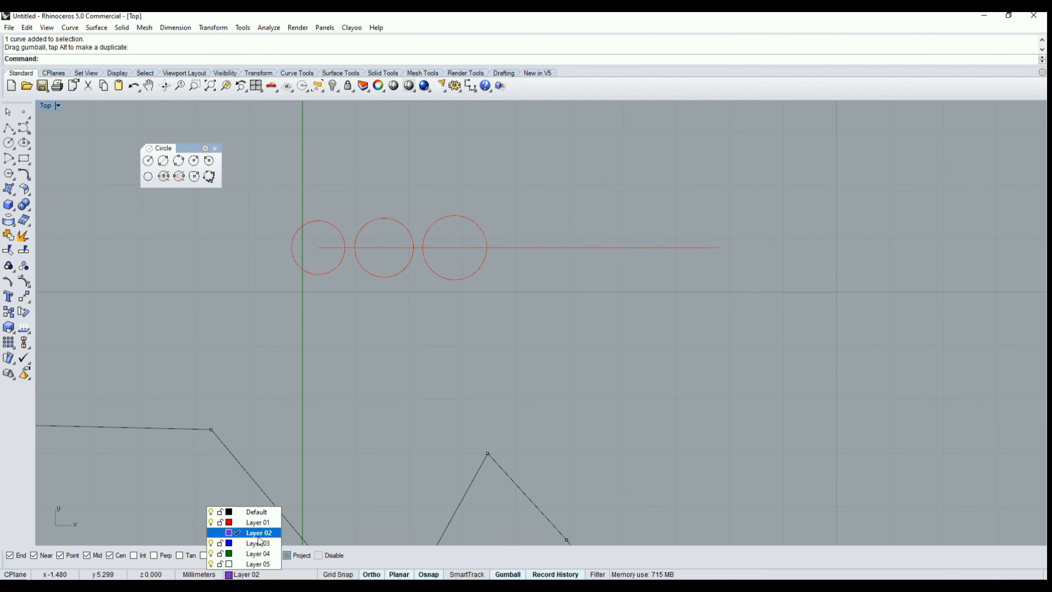
click(9, 143)
click(518, 248)
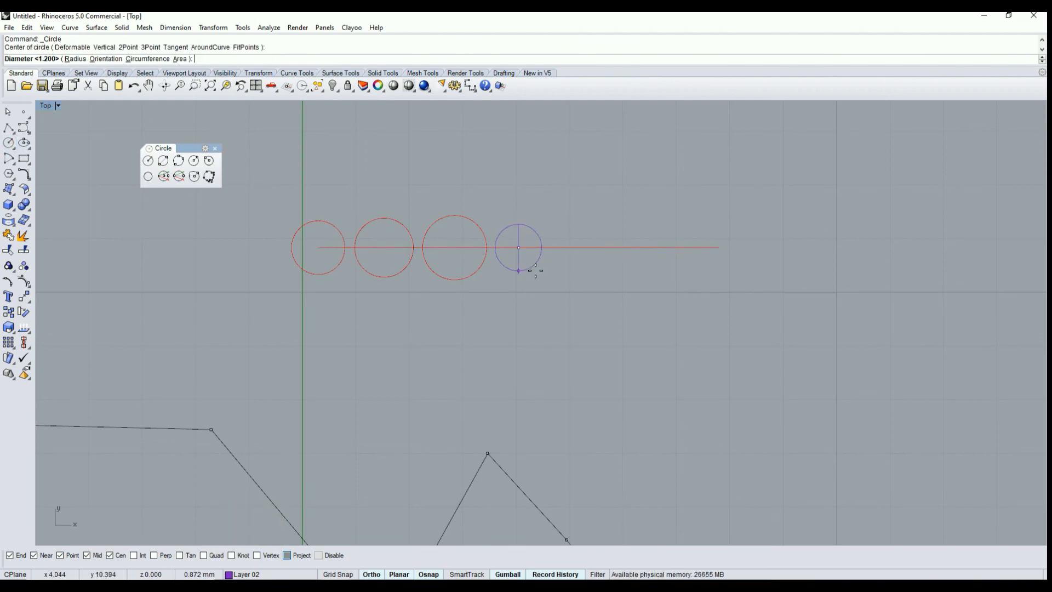
text(1.3)
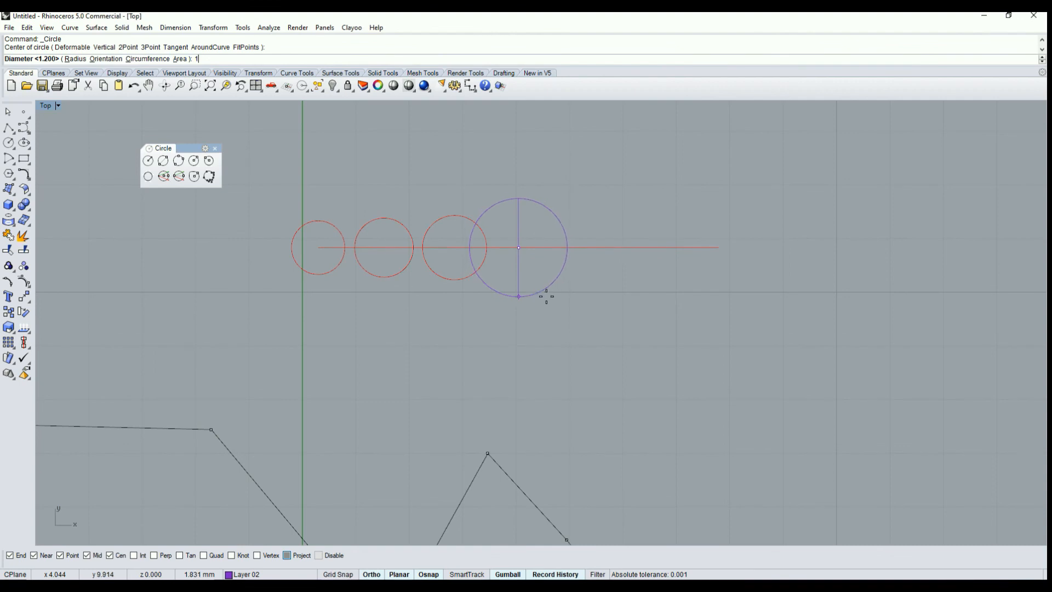
key(Return)
Step: Move the 1.3 mm circle slightly toward positive X with the gumball so it clears the 1.2 mm circle, and deselect it
click(545, 265)
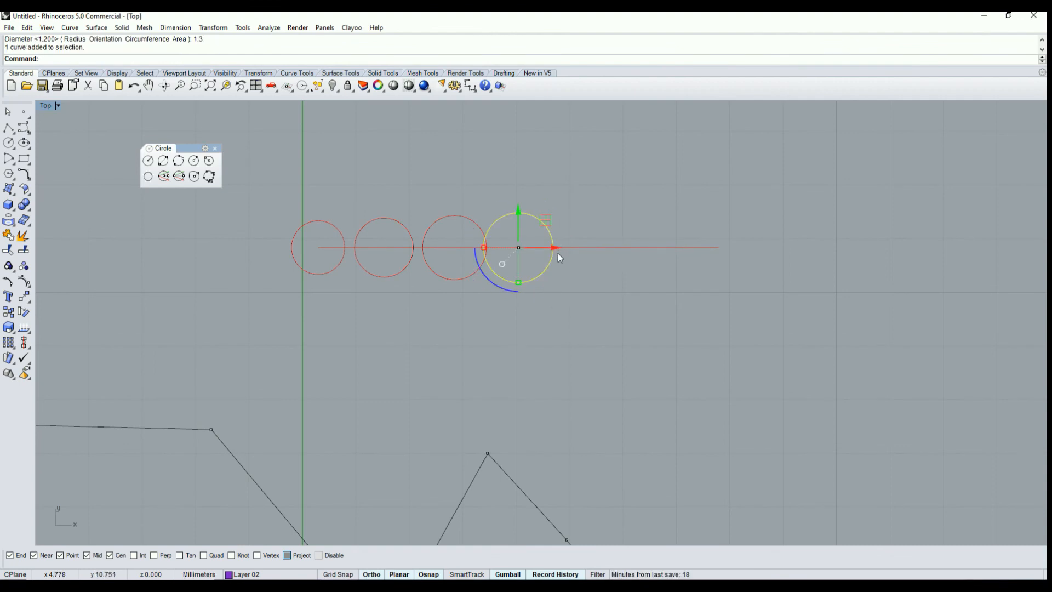
click(559, 254)
click(552, 257)
drag(555, 251, 567, 251)
click(582, 341)
scroll(447, 281, down, 6)
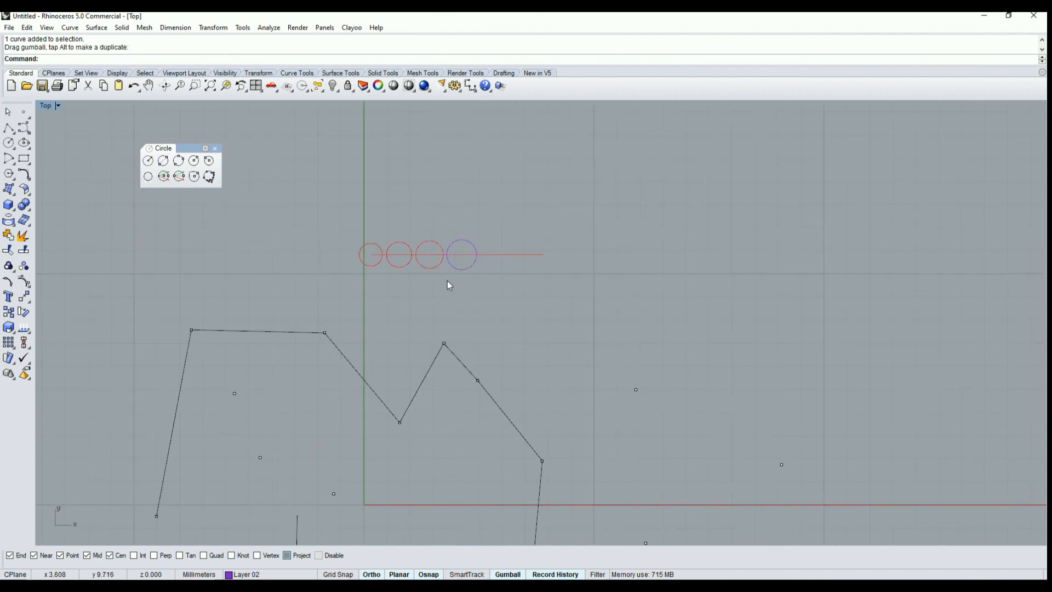
Step: Examine the layer assignment of the horizontal line and the first circle by selecting each, leaving everything deselected
scroll(448, 291, up, 4)
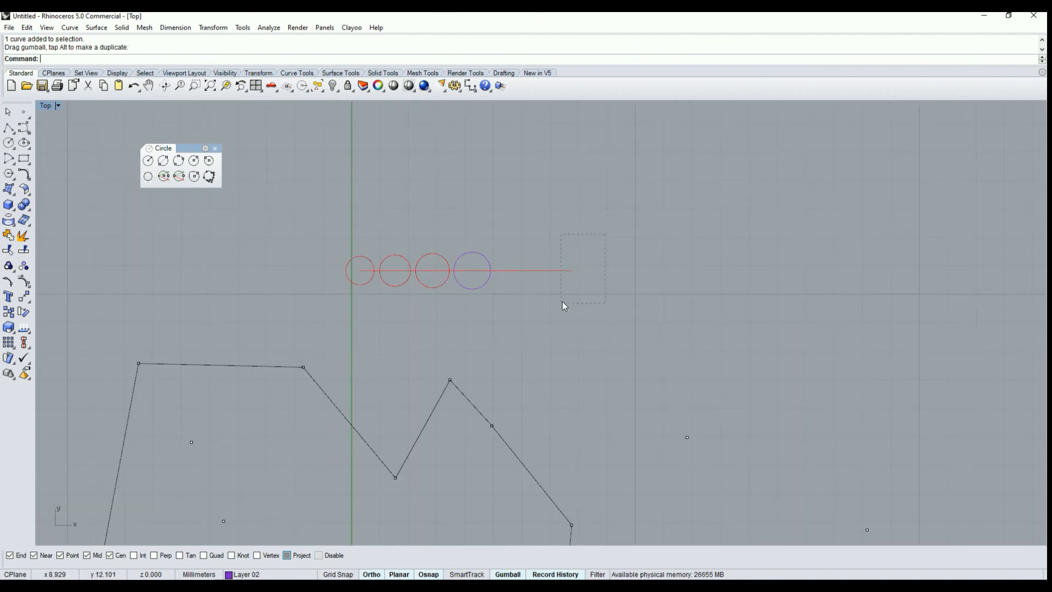
drag(562, 303, 560, 304)
click(549, 270)
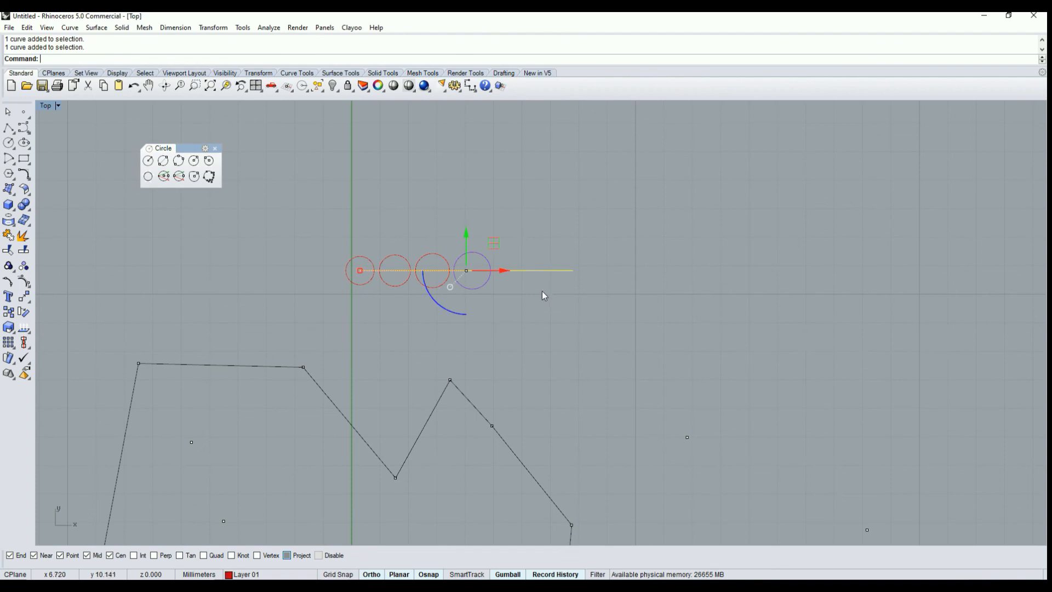
click(382, 308)
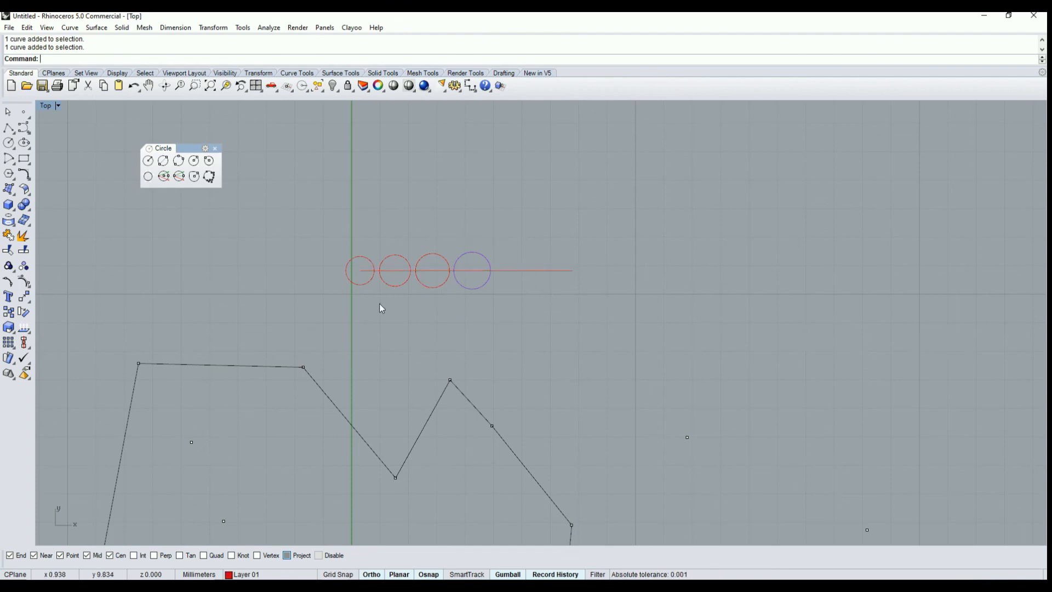
click(364, 270)
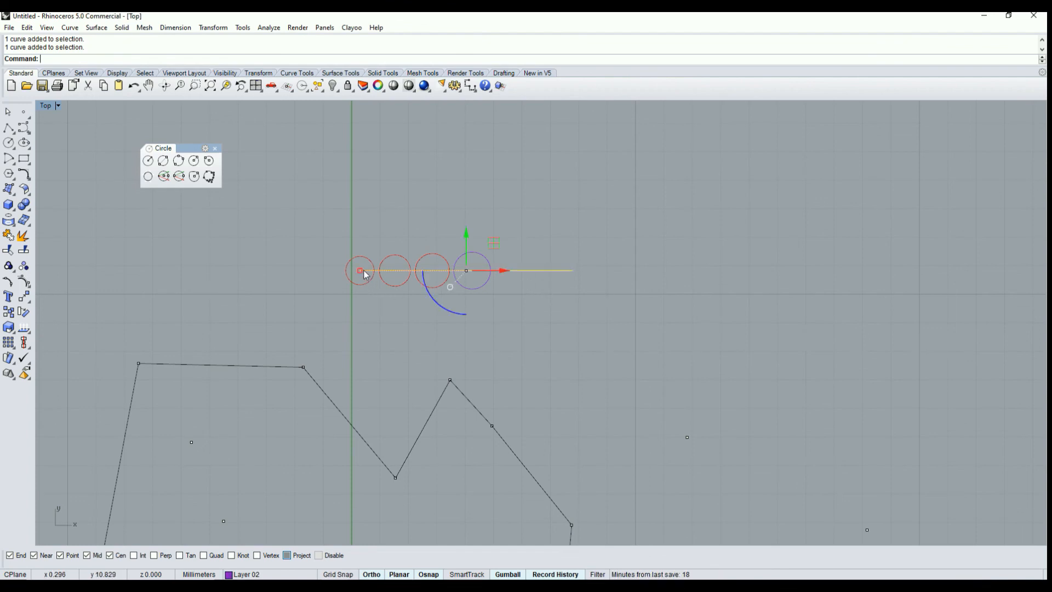
click(363, 278)
click(366, 284)
scroll(366, 285, up, 3)
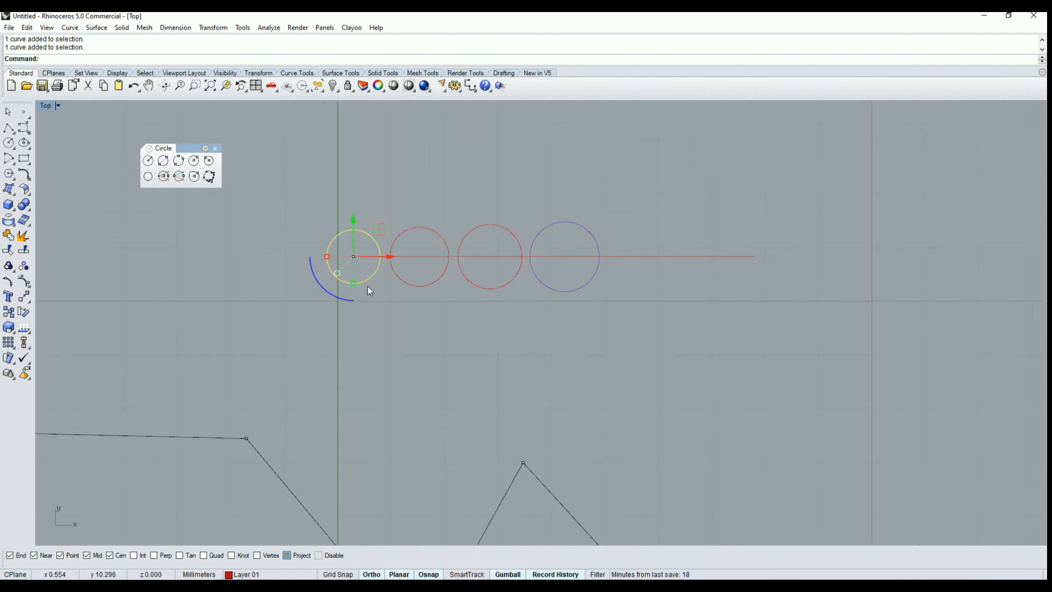
click(393, 327)
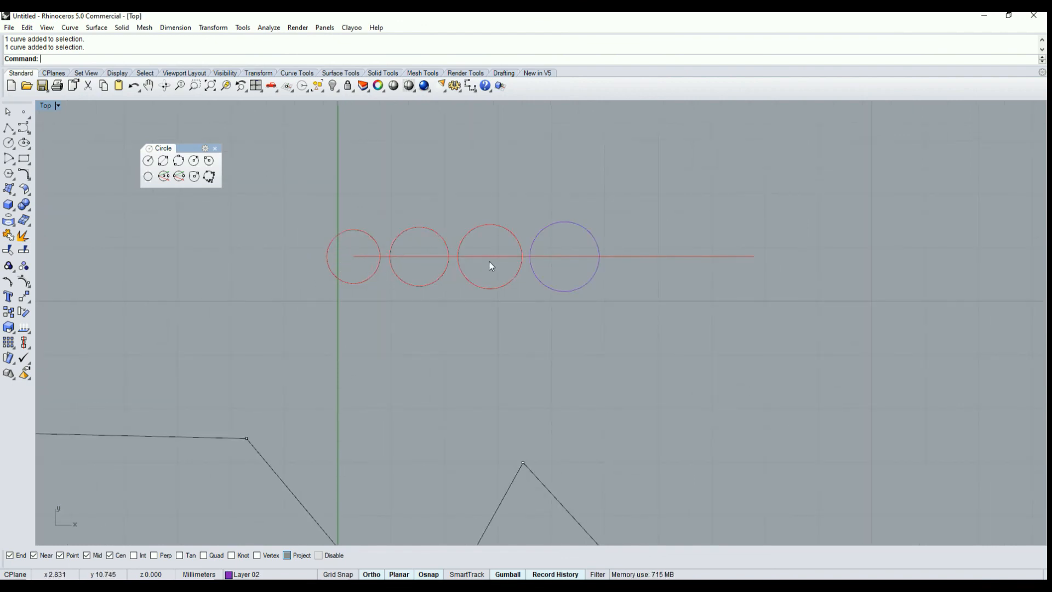
scroll(526, 256, down, 2)
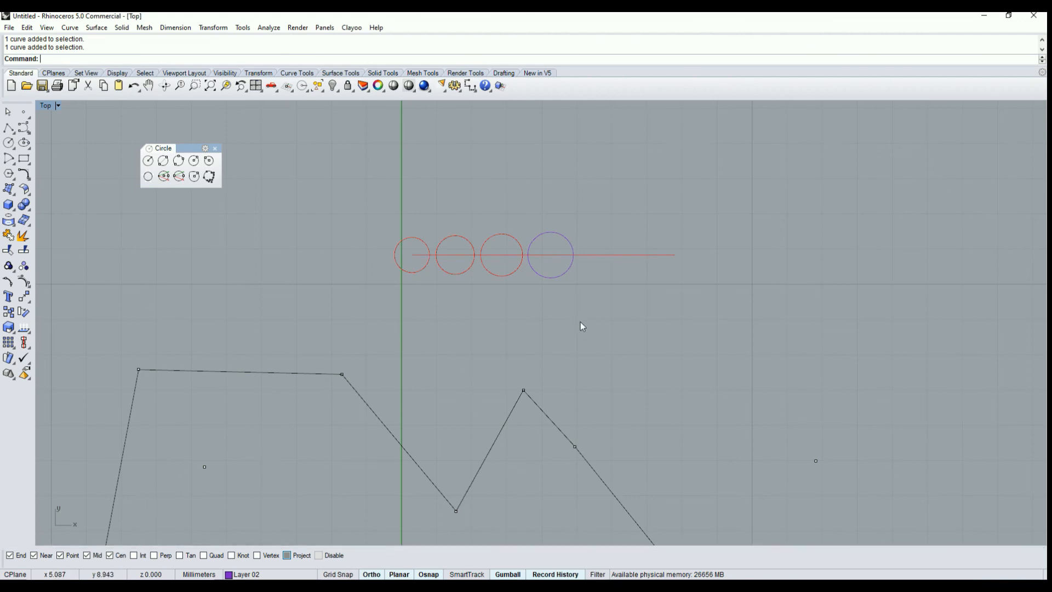
Step: Detach the Lines tool group as a floating toolbar beside the circles, and start and cancel a single line
scroll(570, 322, up, 2)
right_drag(514, 283, 478, 326)
click(8, 128)
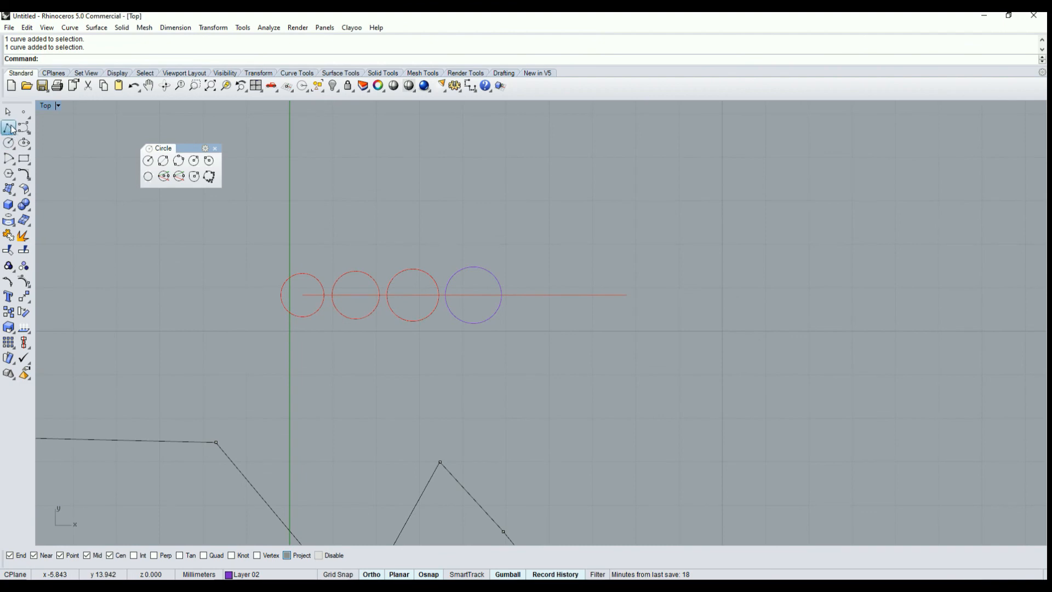
drag(57, 126, 832, 199)
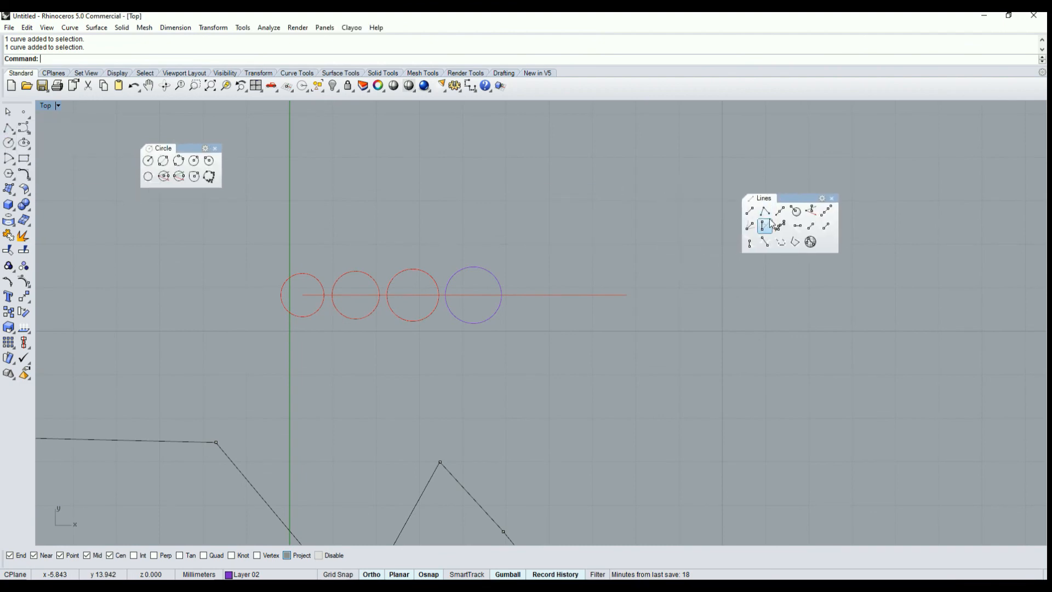
click(749, 211)
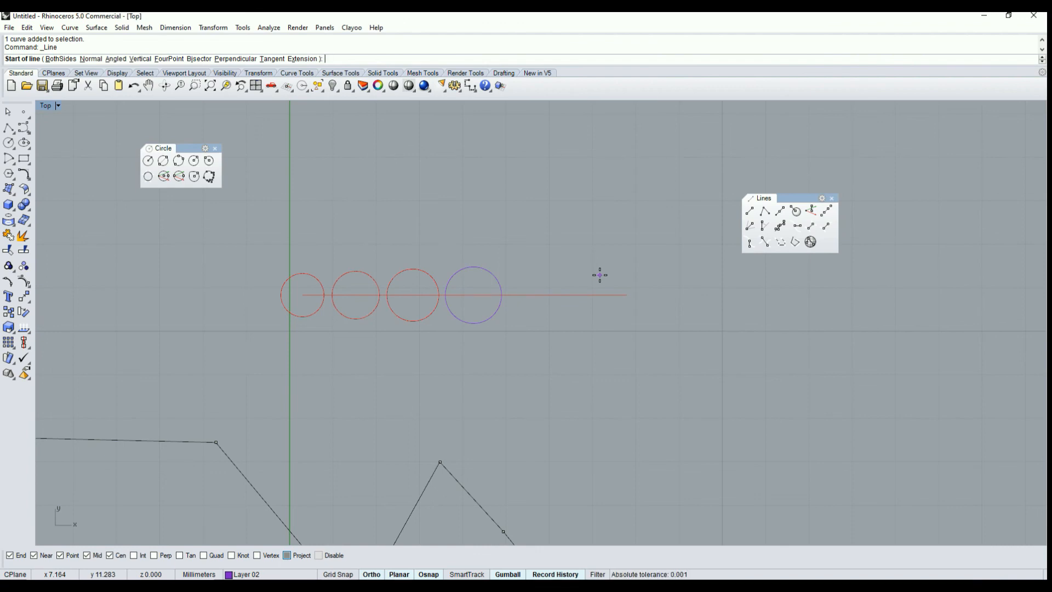
key(Escape)
Step: Inspect the crossing of the horizontal line and the 1.3 mm circle by selecting the curves there, and clear the selection
scroll(492, 291, up, 5)
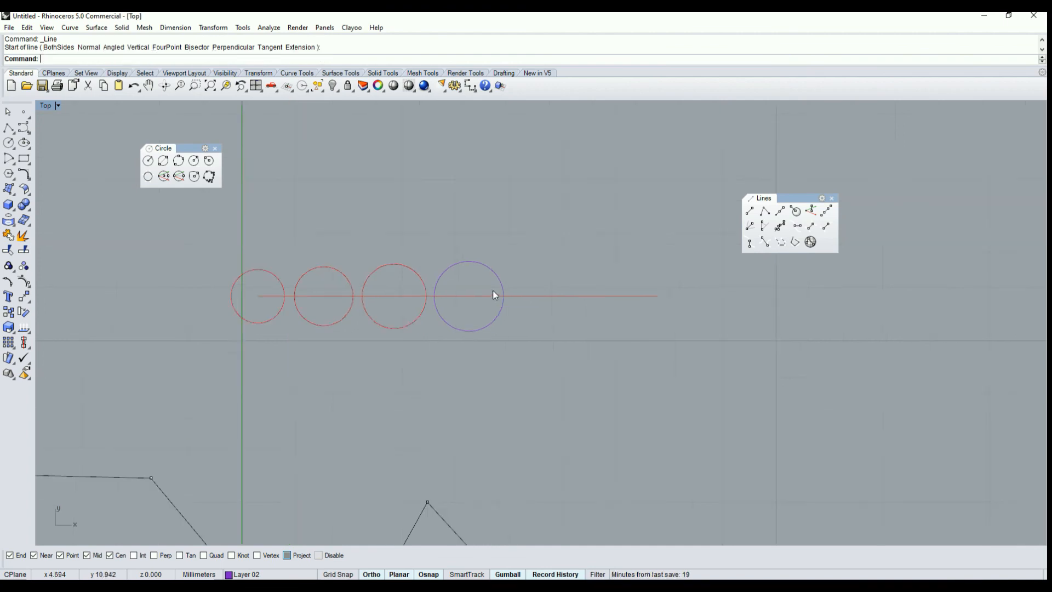
click(505, 290)
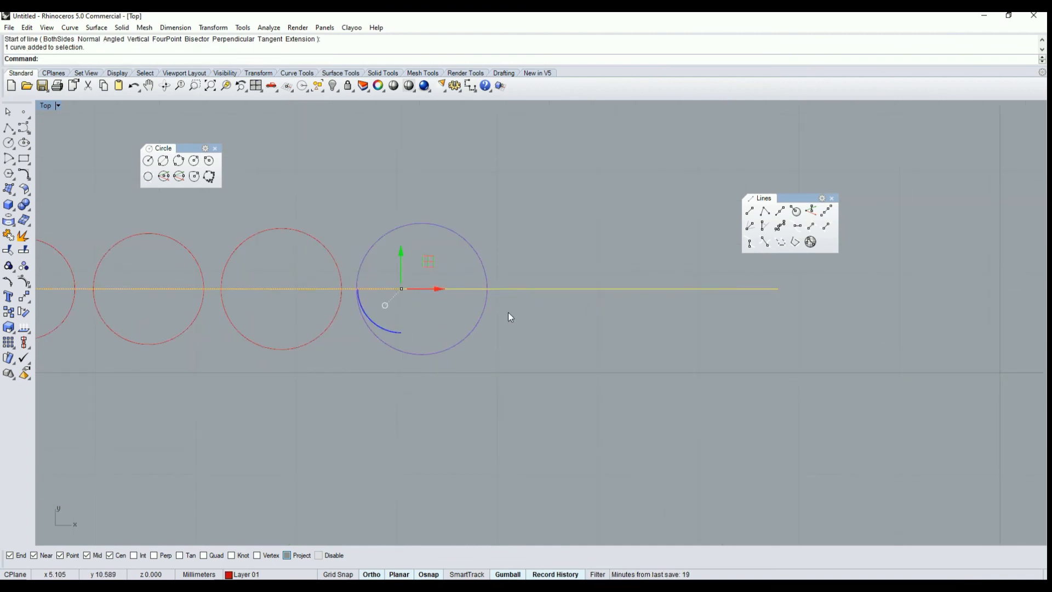
key(Escape)
drag(481, 264, 479, 300)
key(Escape)
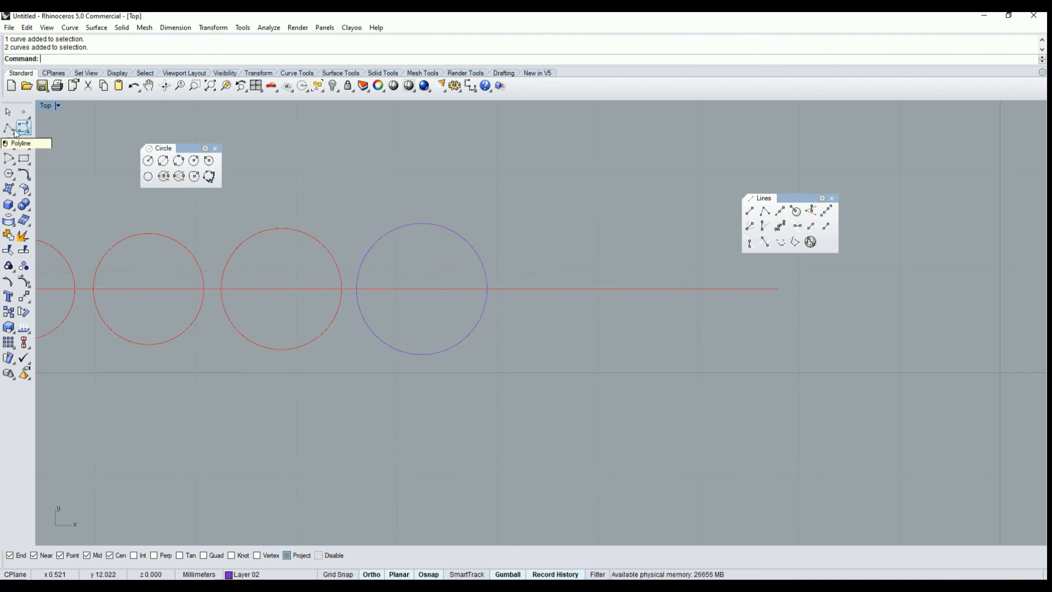
Step: Draw a small circle centered where the 1.3 mm circle's far side meets the line, and delete it
click(8, 143)
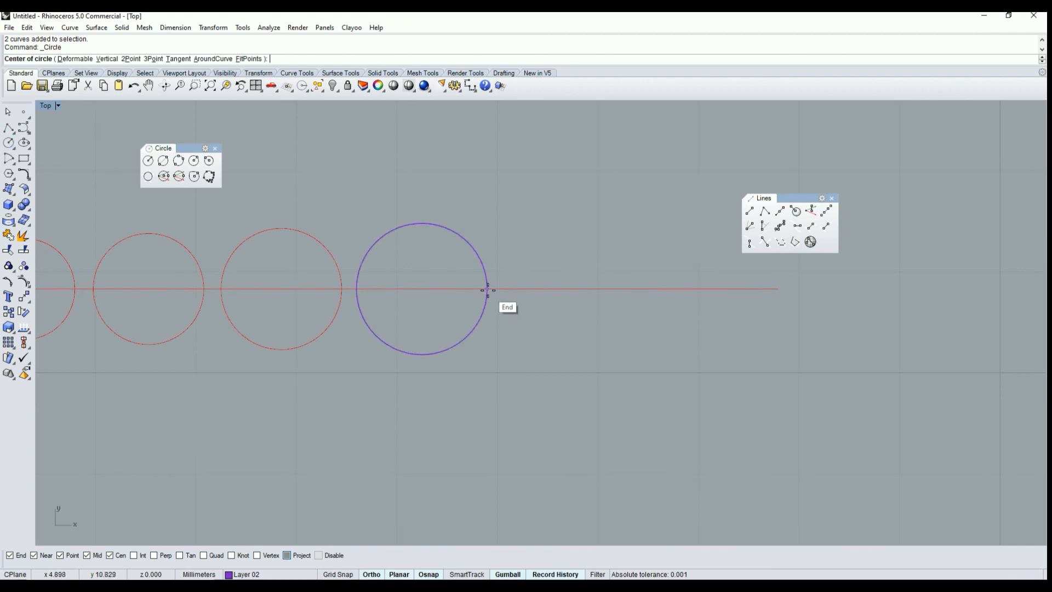
click(486, 289)
key(Return)
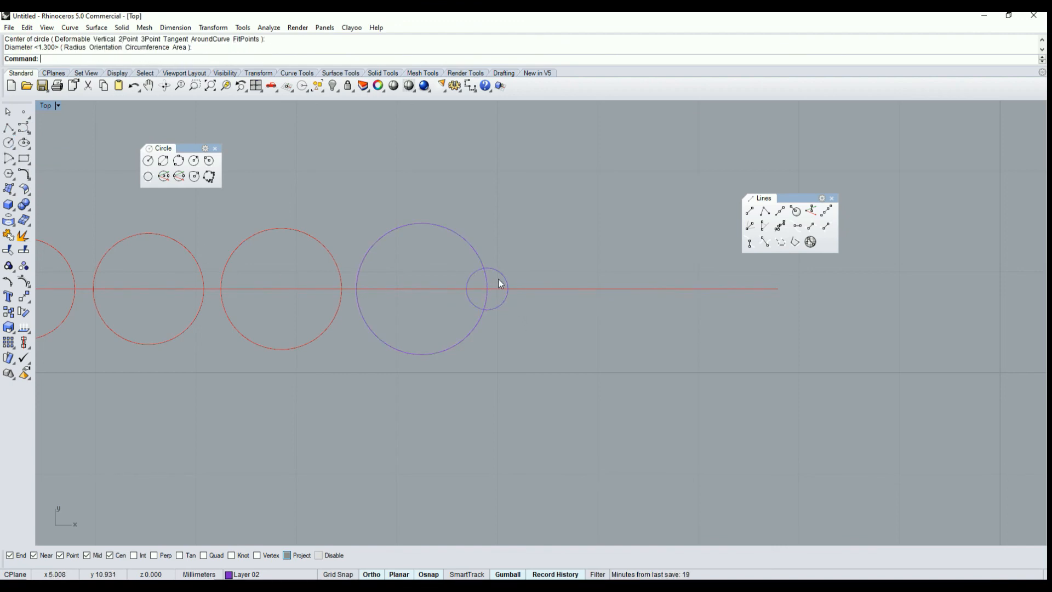
click(499, 282)
key(Delete)
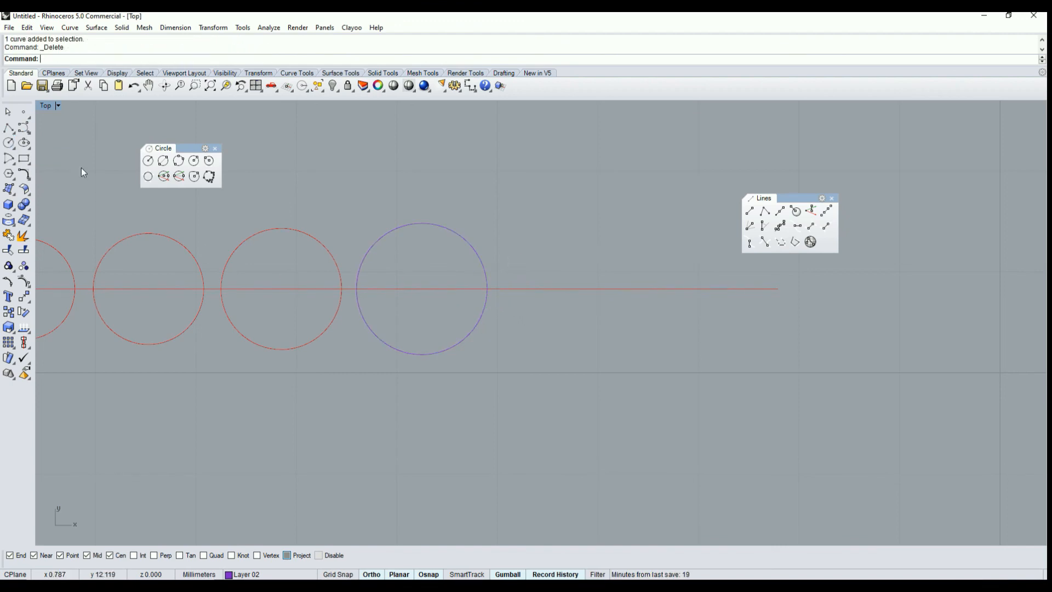
Step: Place point objects at both places where the 1.3 mm circle meets the horizontal line
right_click(23, 113)
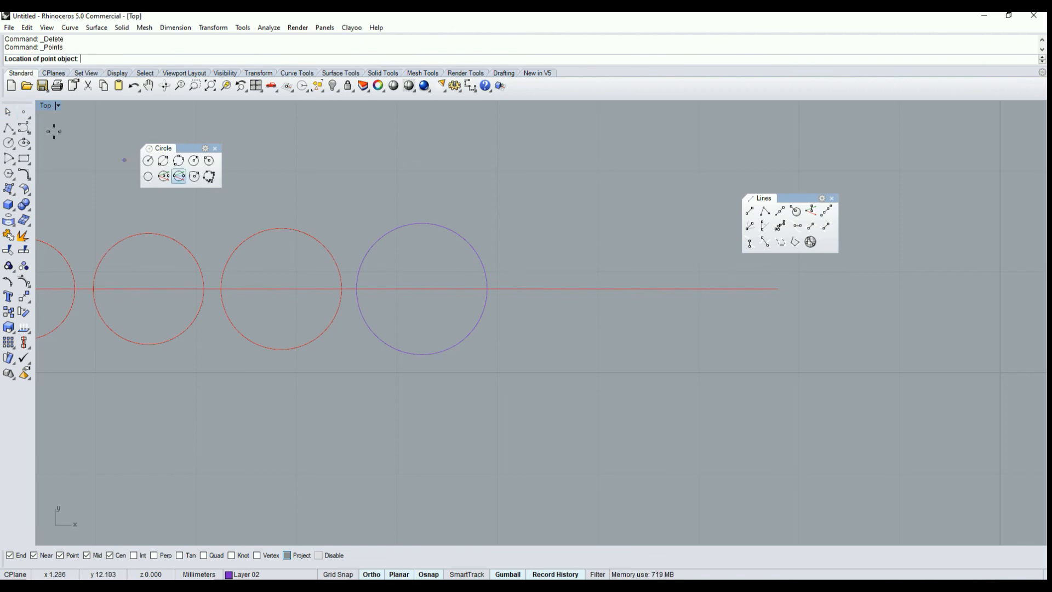
click(487, 289)
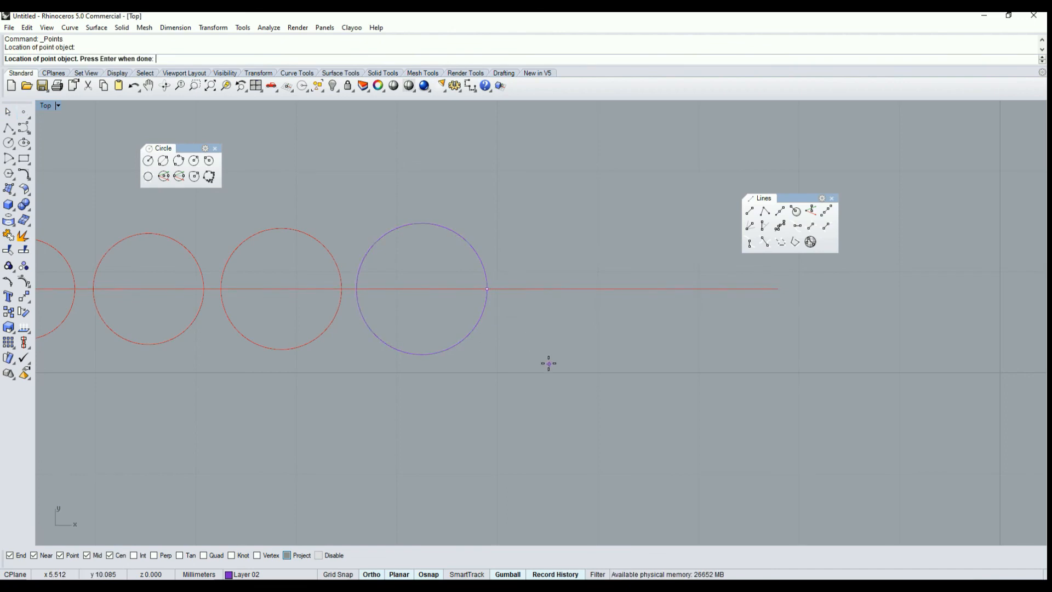
click(356, 290)
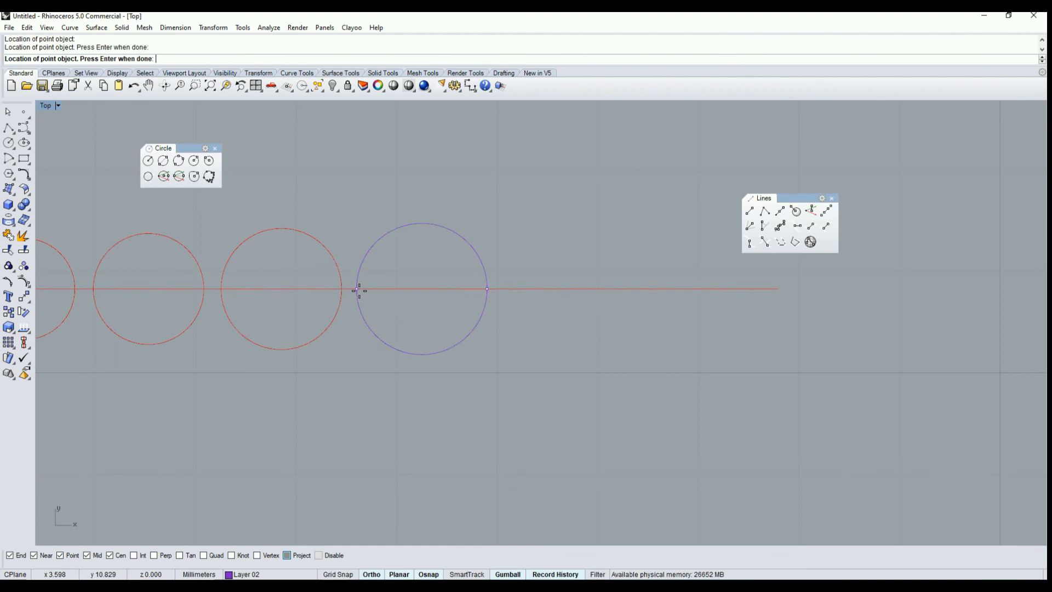
key(Return)
Step: Enable the Int object snap and delete the two points where the line crosses the 1.3 mm circle
scroll(433, 318, down, 4)
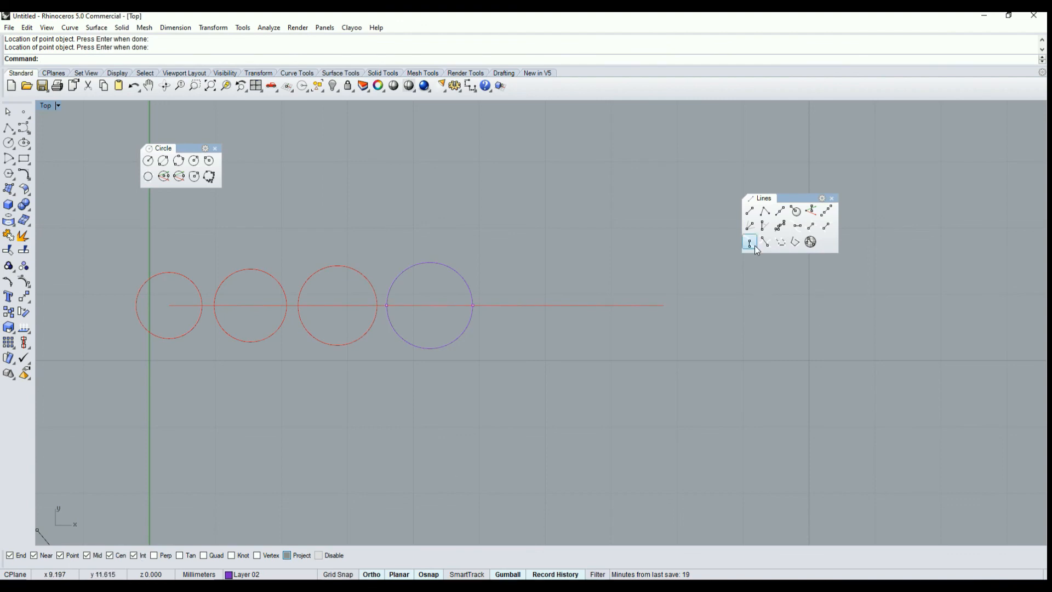
click(750, 212)
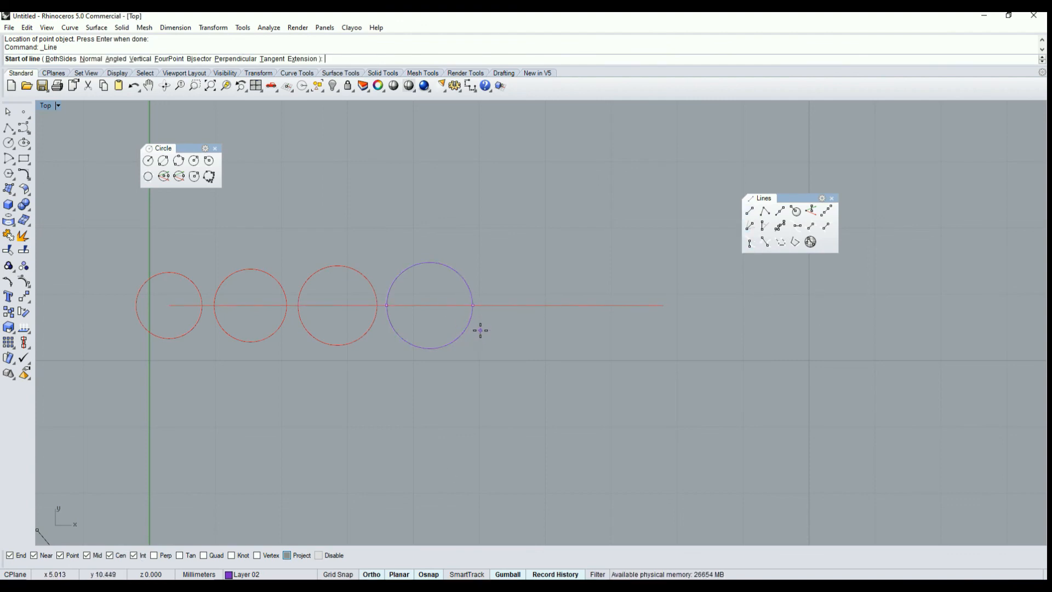
key(Escape)
click(472, 305)
key(Delete)
click(387, 305)
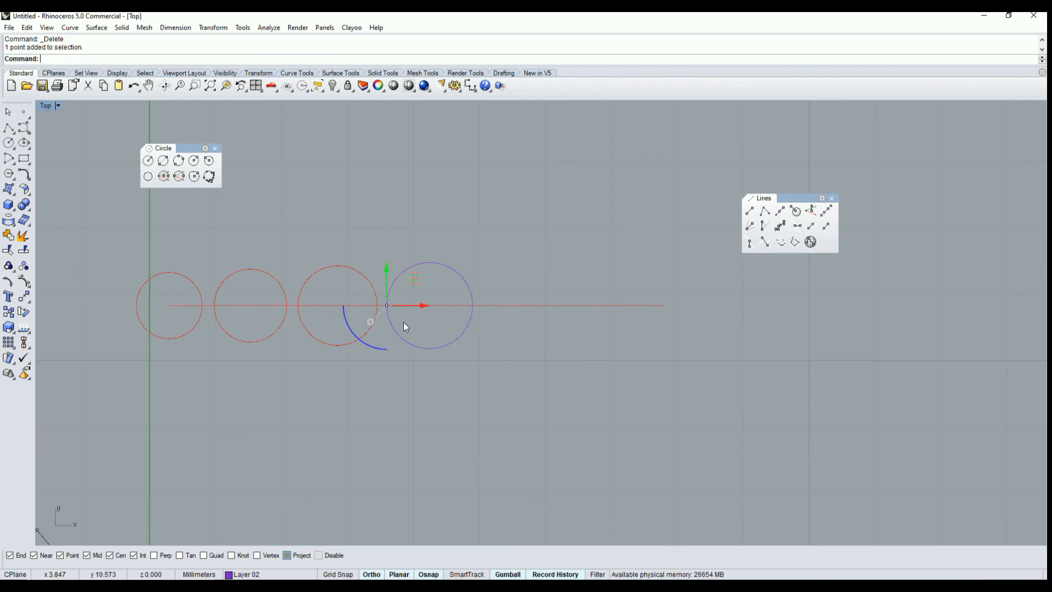
key(Delete)
Step: Disable the Cen and End object snaps and start a polyline where the horizontal line crosses the 1.3 mm circle's outer side
click(9, 128)
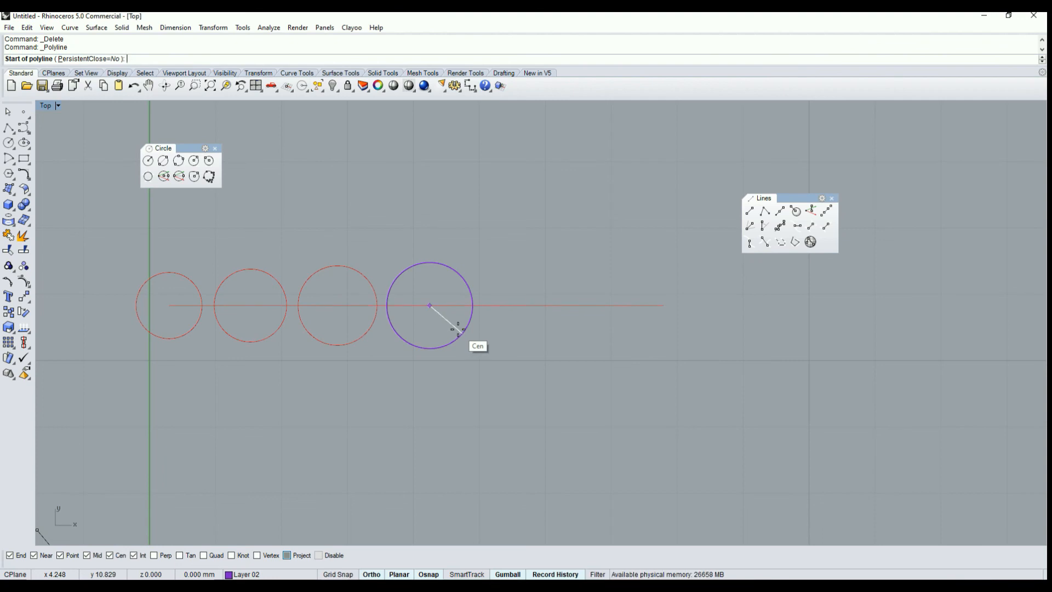
click(118, 556)
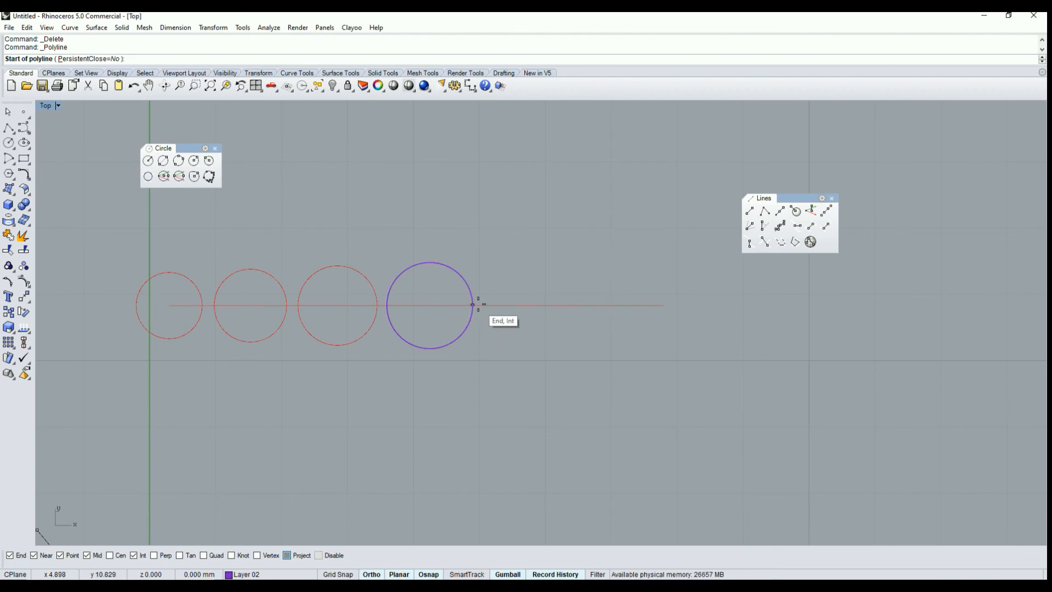
click(22, 556)
click(475, 305)
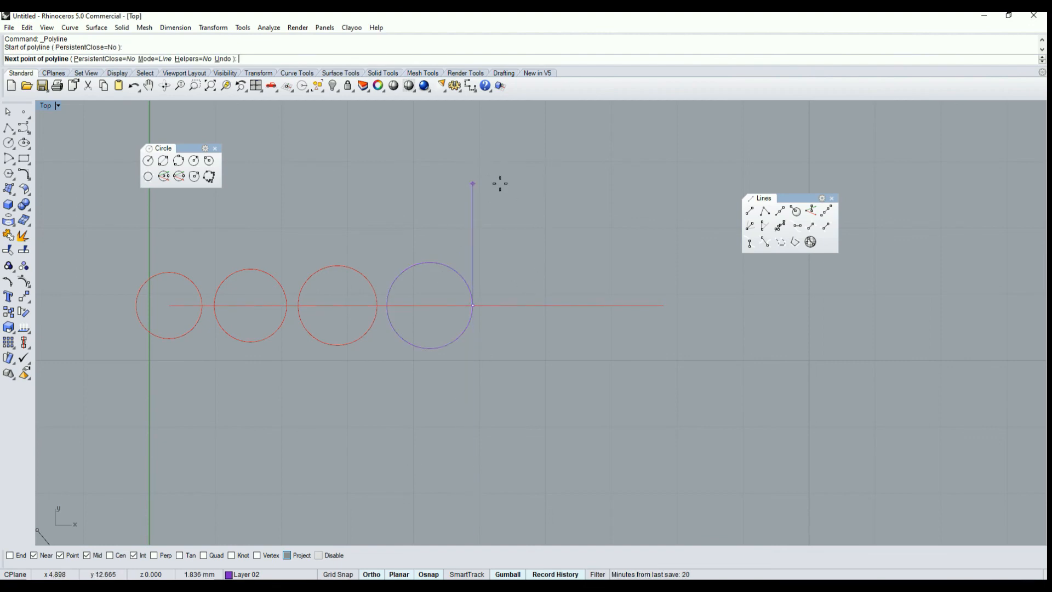
Step: Turn off Ortho and finish the polyline with one slanted segment about 2.9 mm long, rising above the horizontal line
right_drag(500, 184, 492, 224)
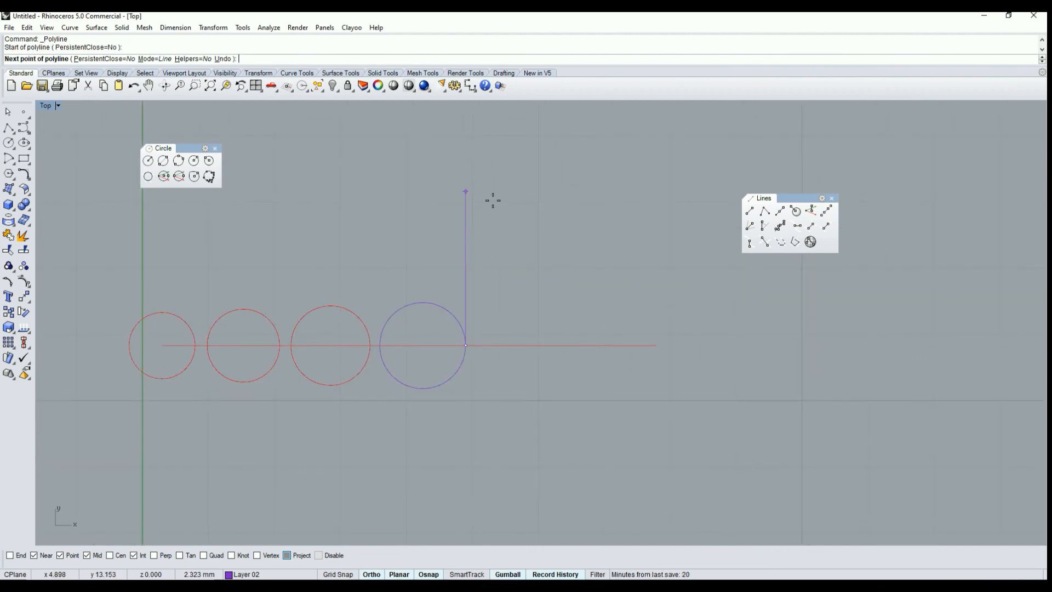
click(374, 575)
scroll(515, 235, down, 3)
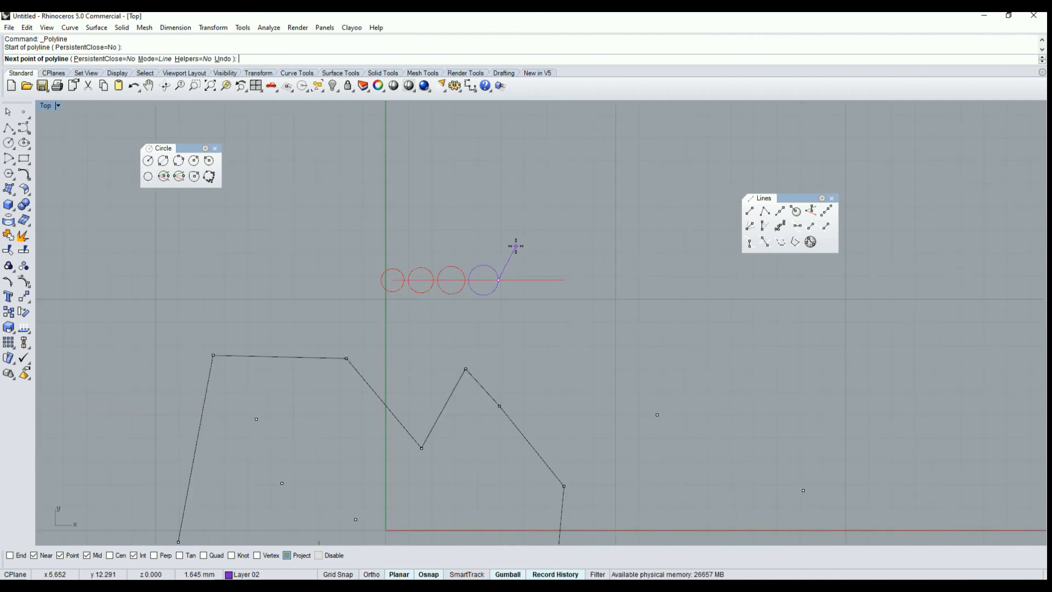
scroll(528, 230, down, 5)
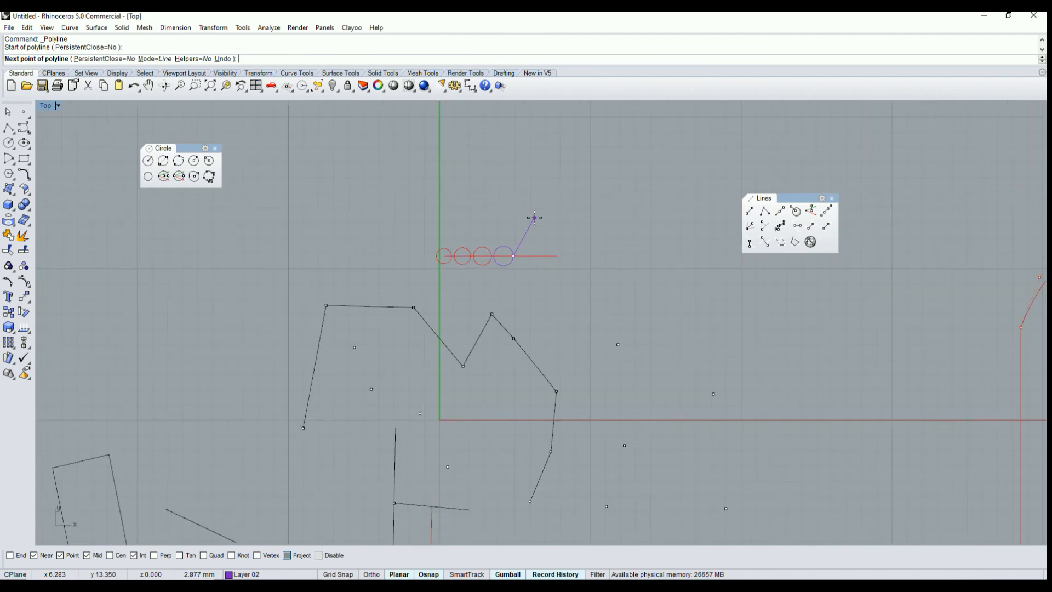
scroll(534, 217, down, 2)
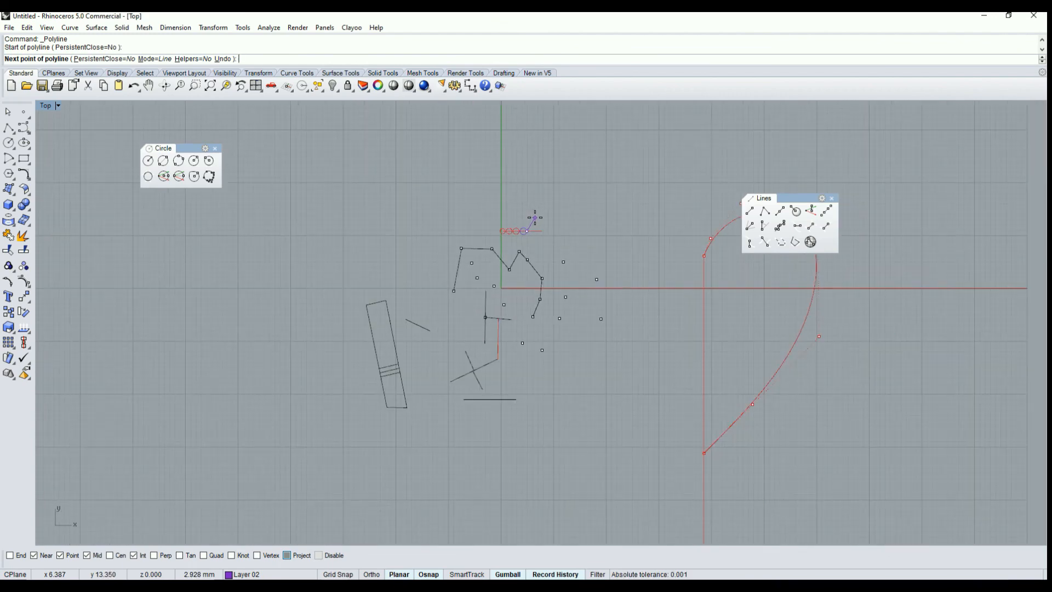
click(535, 218)
key(Return)
Step: Start the control point display command for the drawn curves
scroll(529, 231, up, 4)
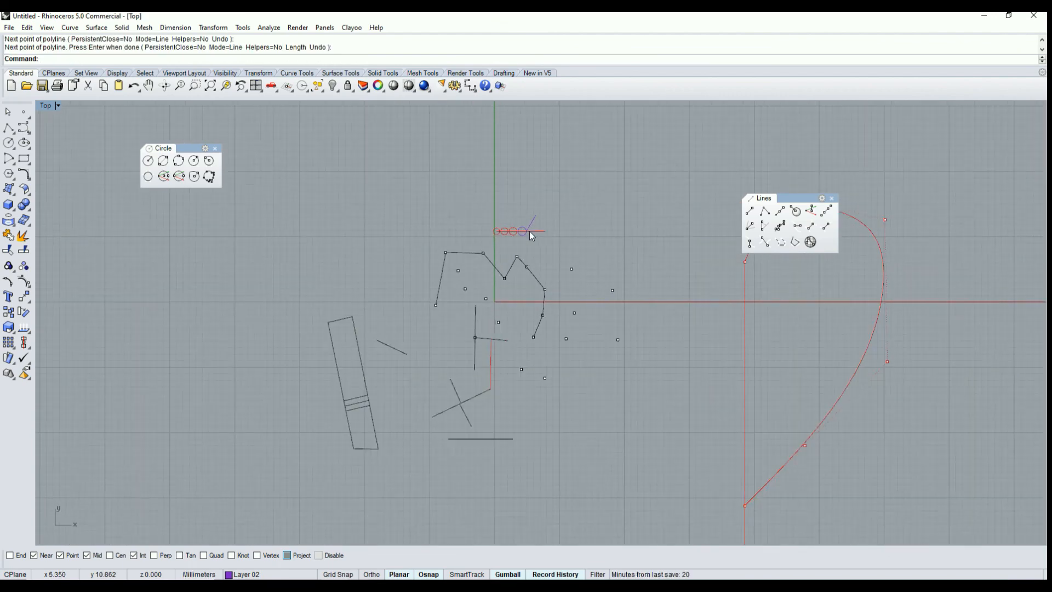
right_drag(496, 222, 475, 239)
key(F10)
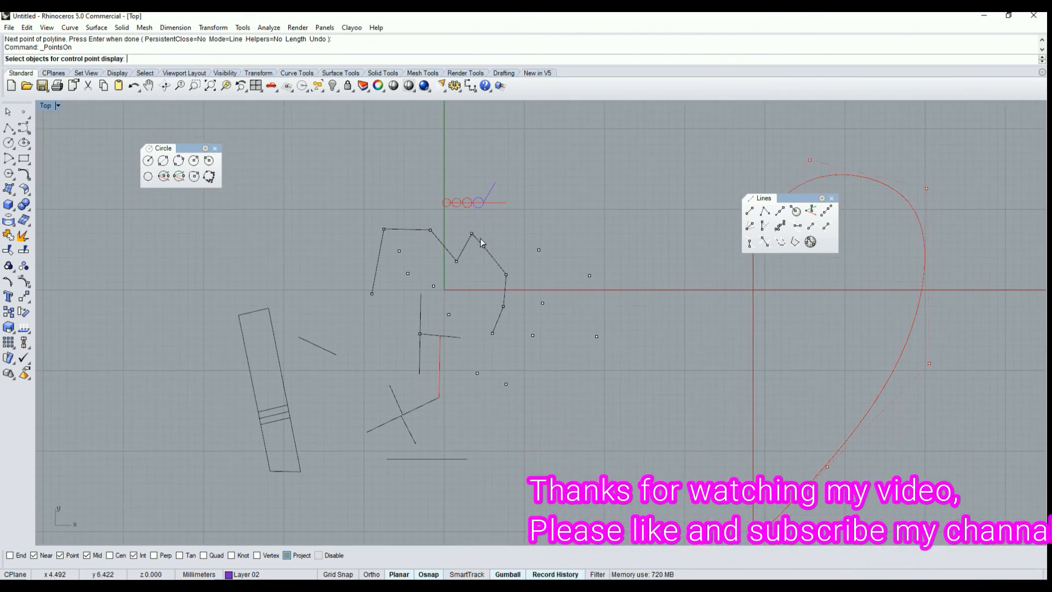